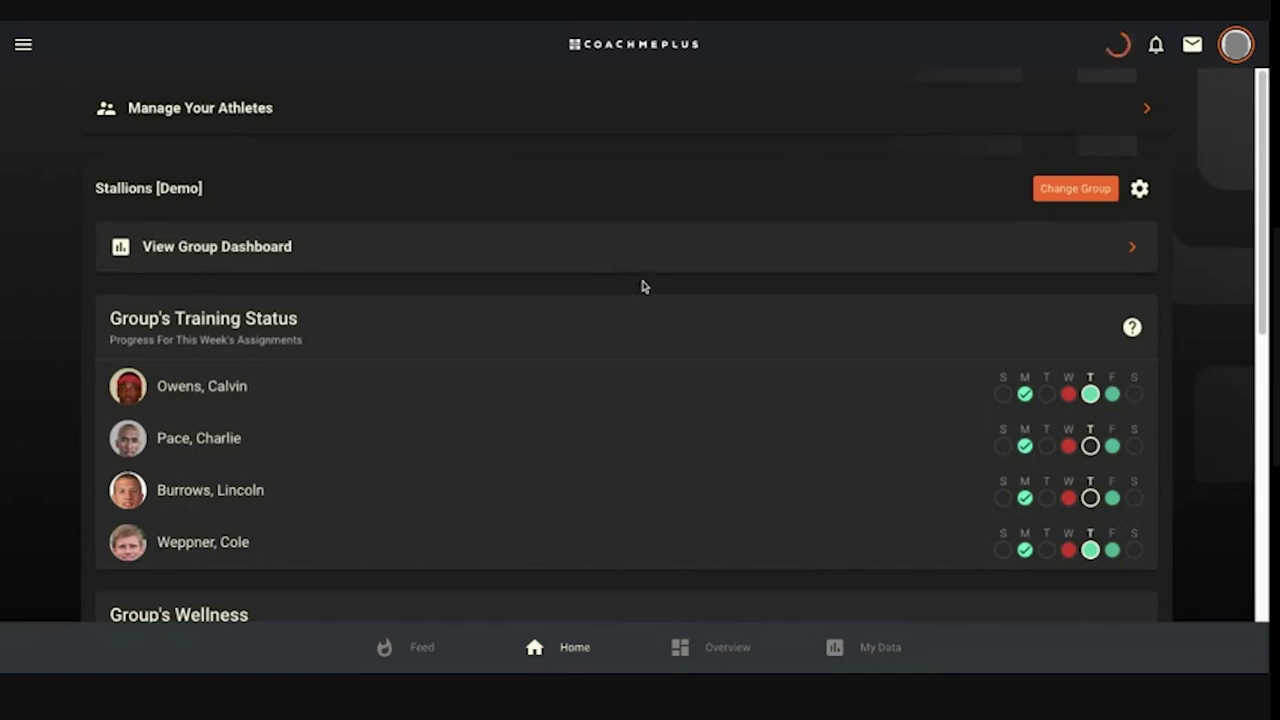
# Look over the group's training status on the home page and open the athlete management list.
pyautogui.scroll(-1, 641, 286)
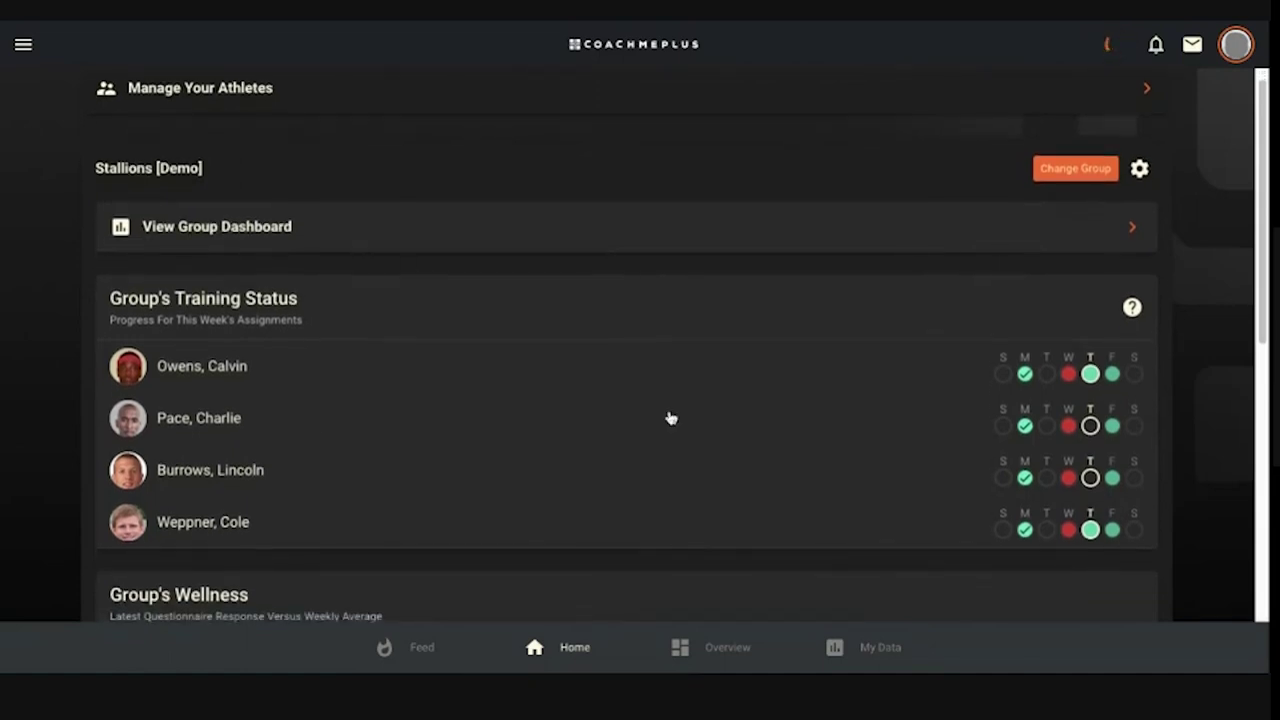
pyautogui.scroll(-1, 419, 414)
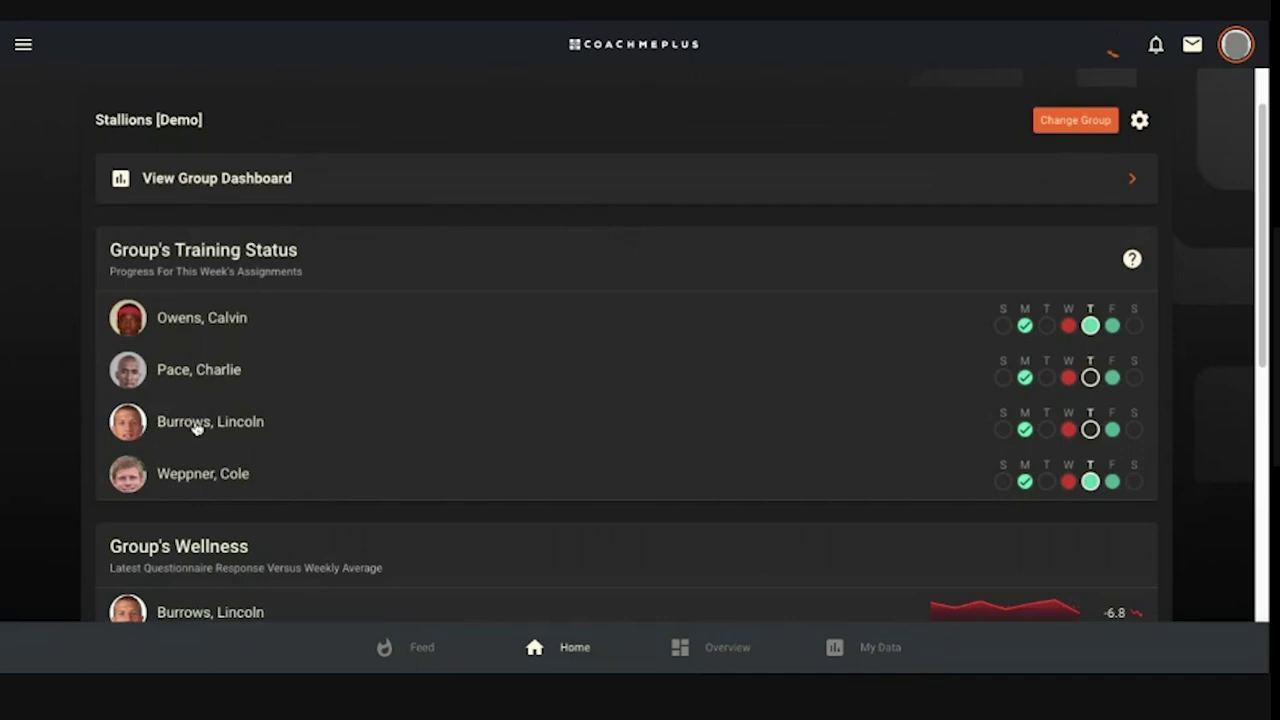
pyautogui.scroll(1, 318, 487)
pyautogui.scroll(1, 318, 487)
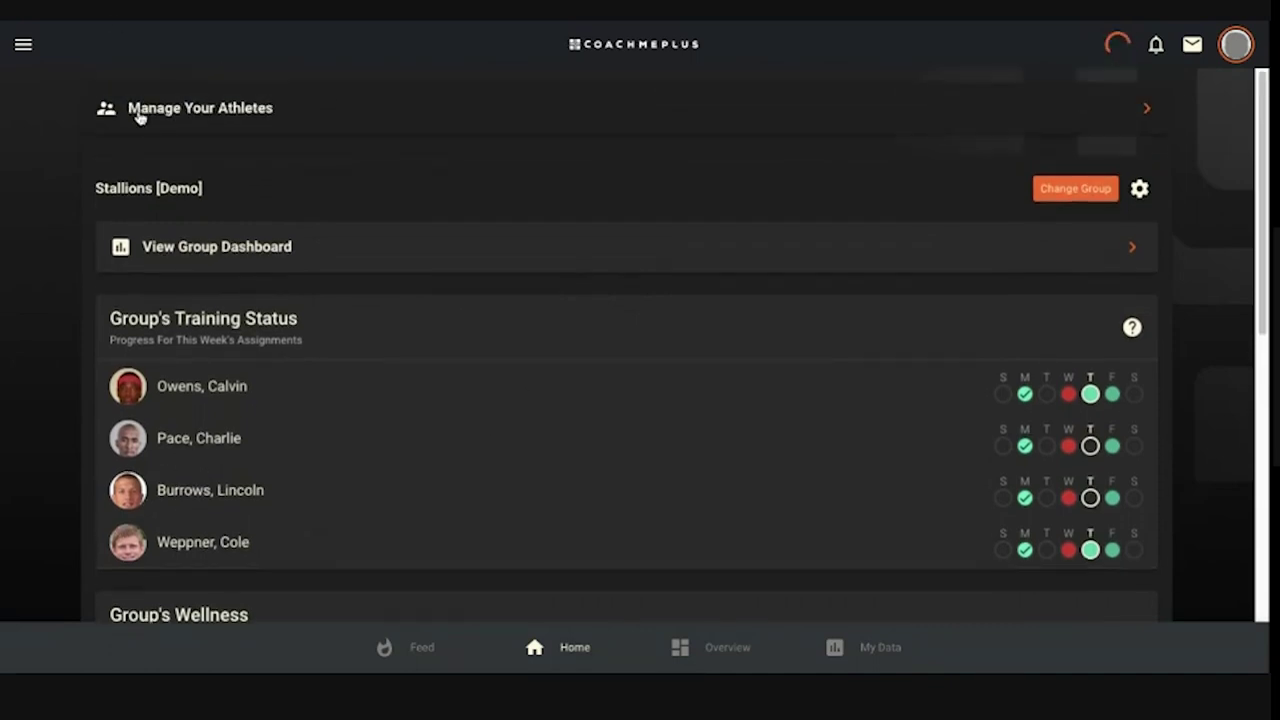
pyautogui.click(141, 117)
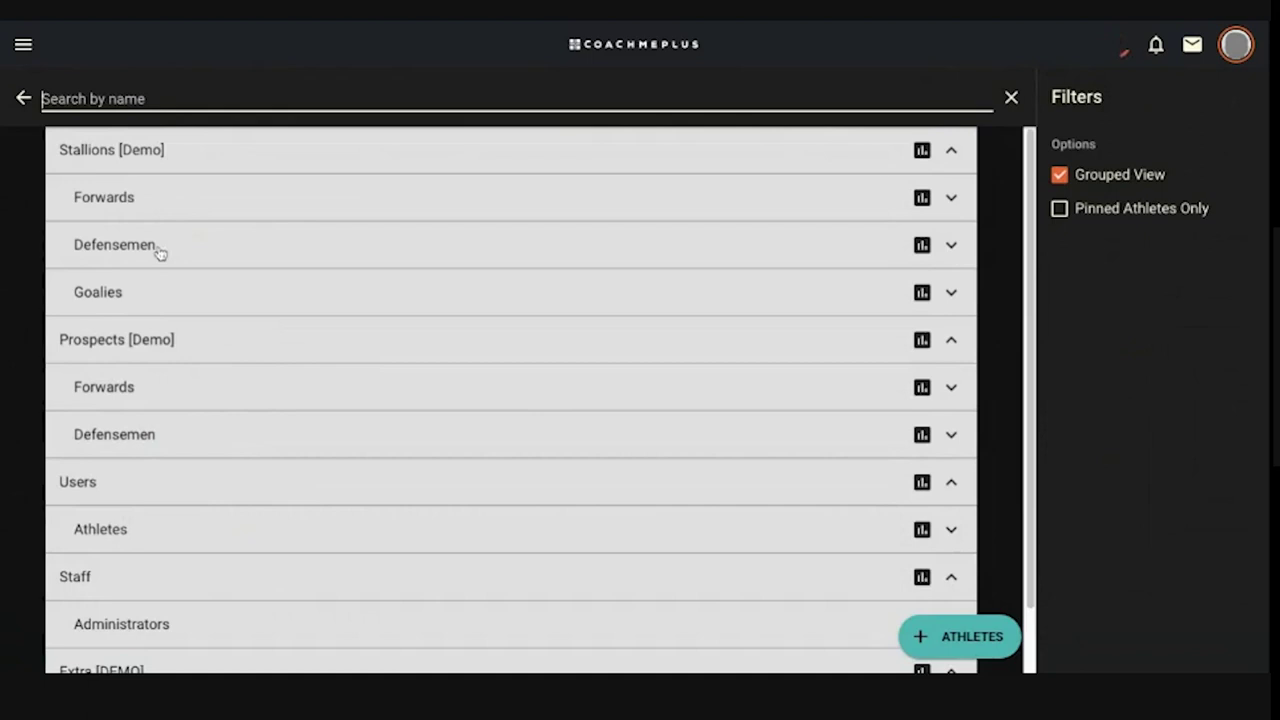
# Expand the Forwards, Defensemen and Goalies subgroups of Stallions [Demo] and open the profile of the athlete listed under Goalies.
pyautogui.click(165, 210)
pyautogui.click(158, 343)
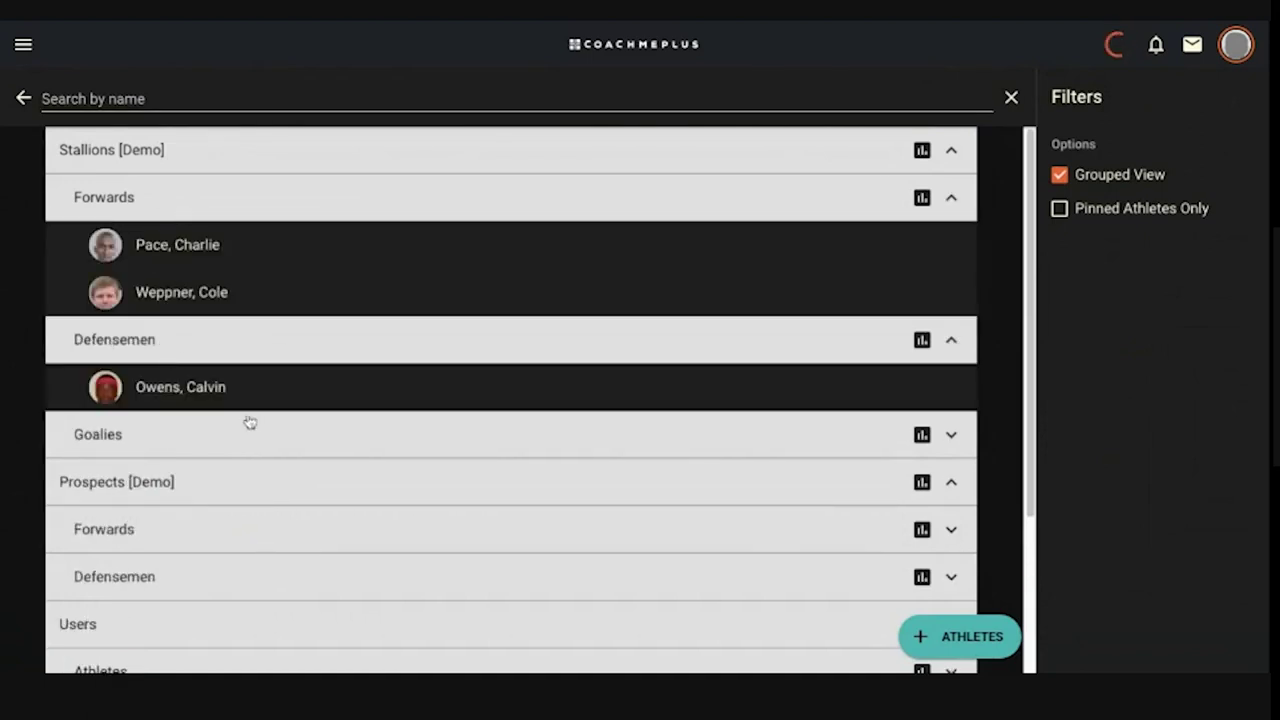
pyautogui.click(217, 445)
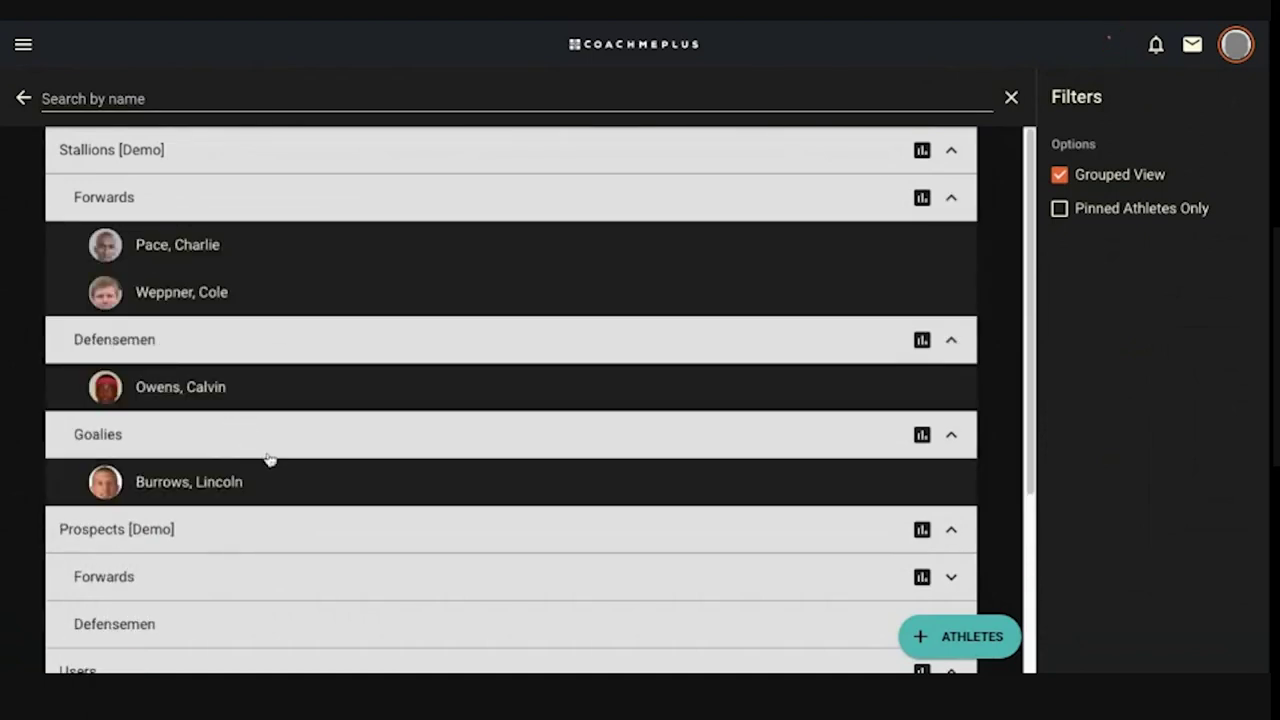
pyautogui.click(191, 486)
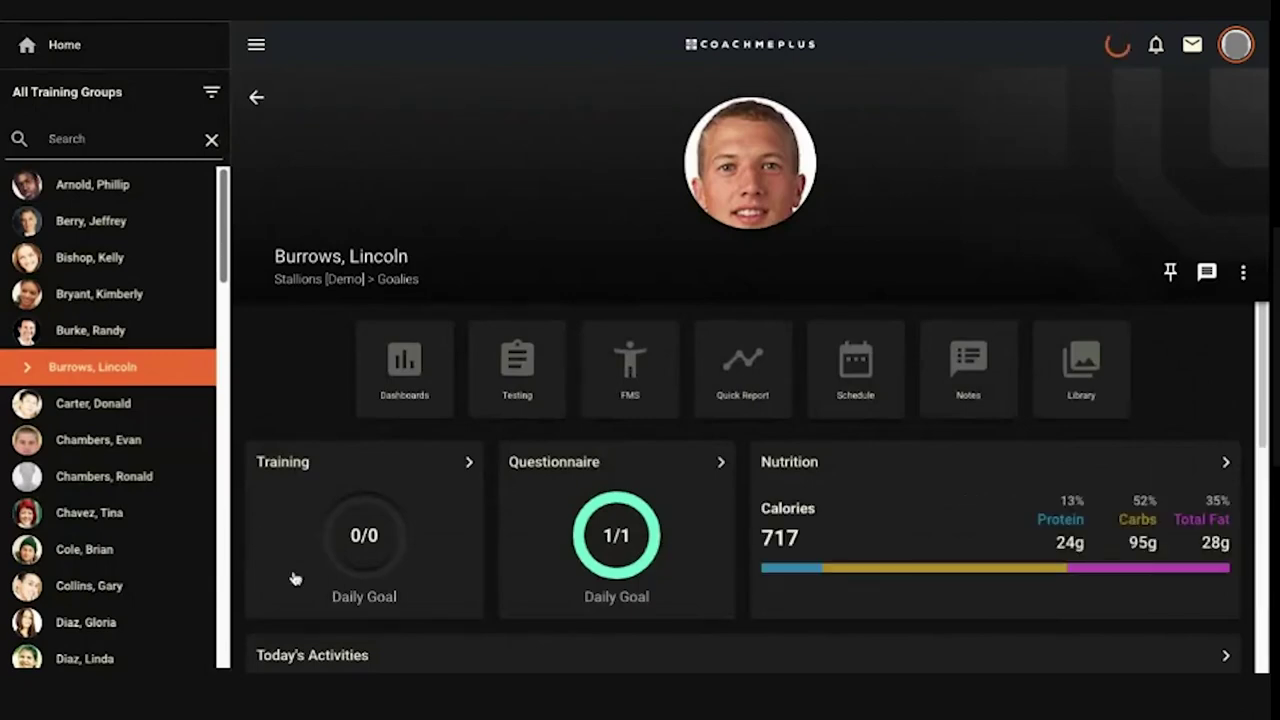
# Open the athlete's meal log from the nutrition summary and go to the form for setting daily nutrition targets.
pyautogui.click(256, 48)
pyautogui.scroll(-3, 745, 430)
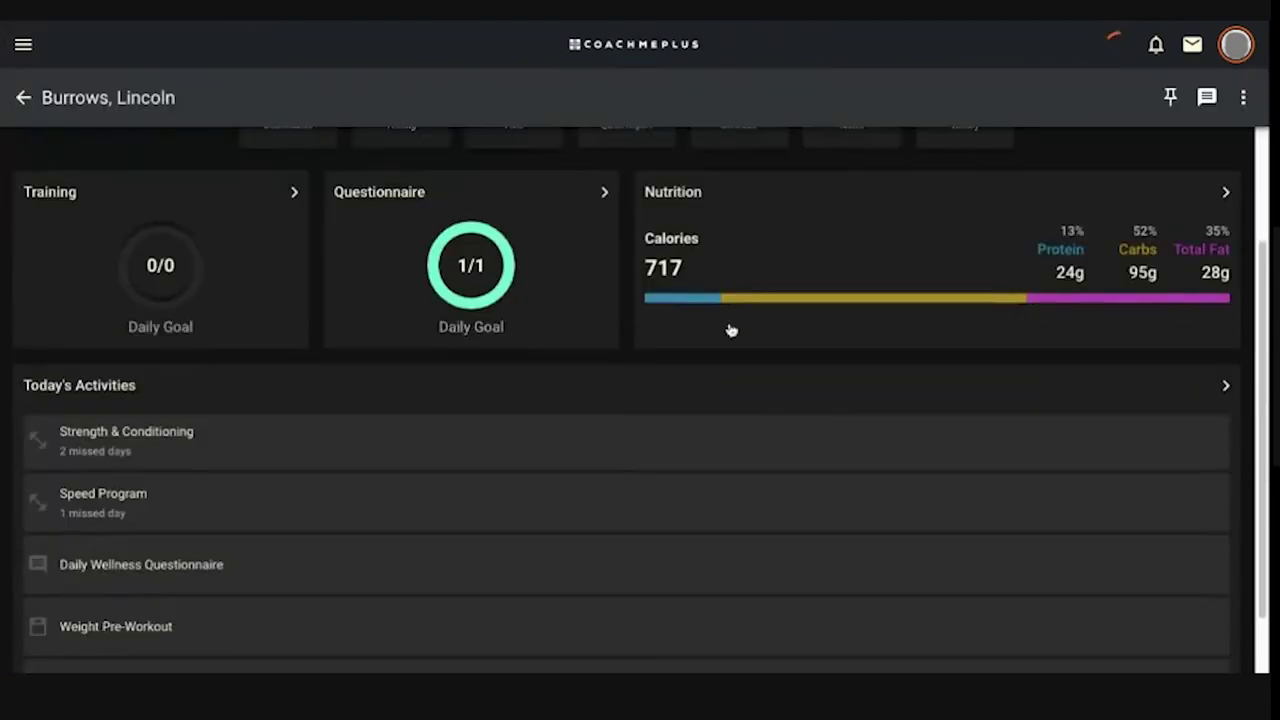
pyautogui.click(704, 206)
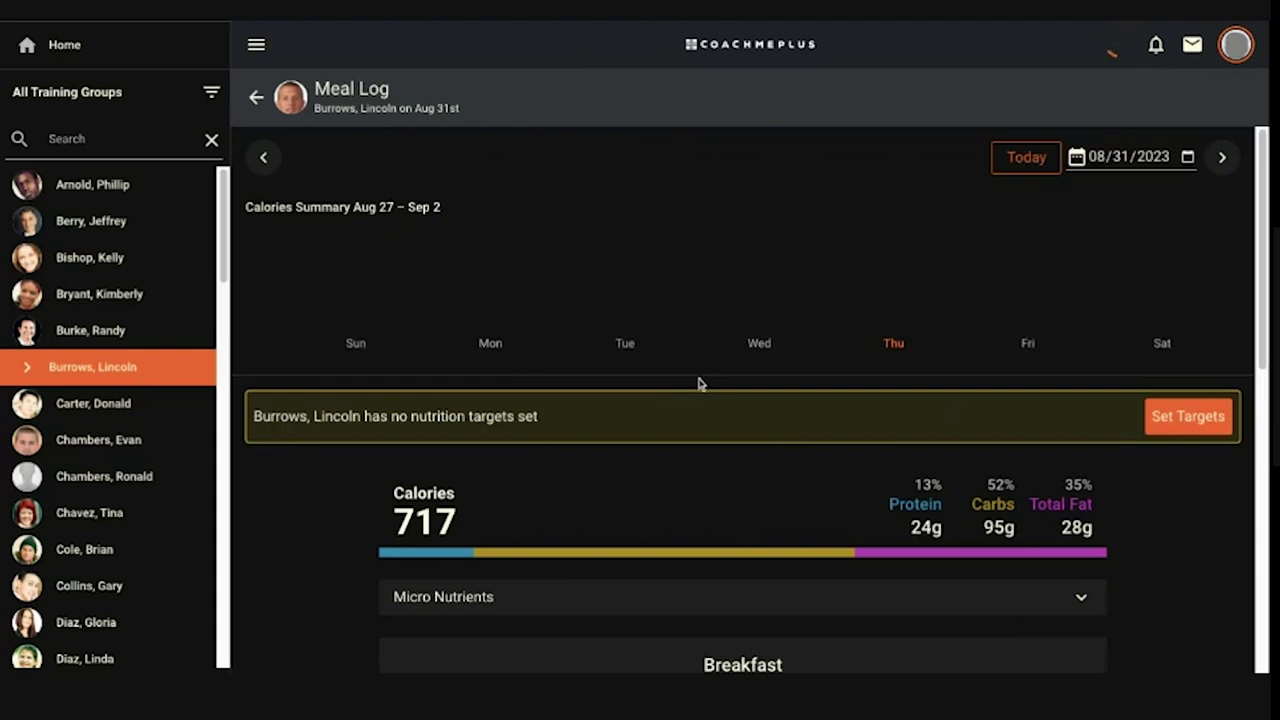
pyautogui.click(257, 45)
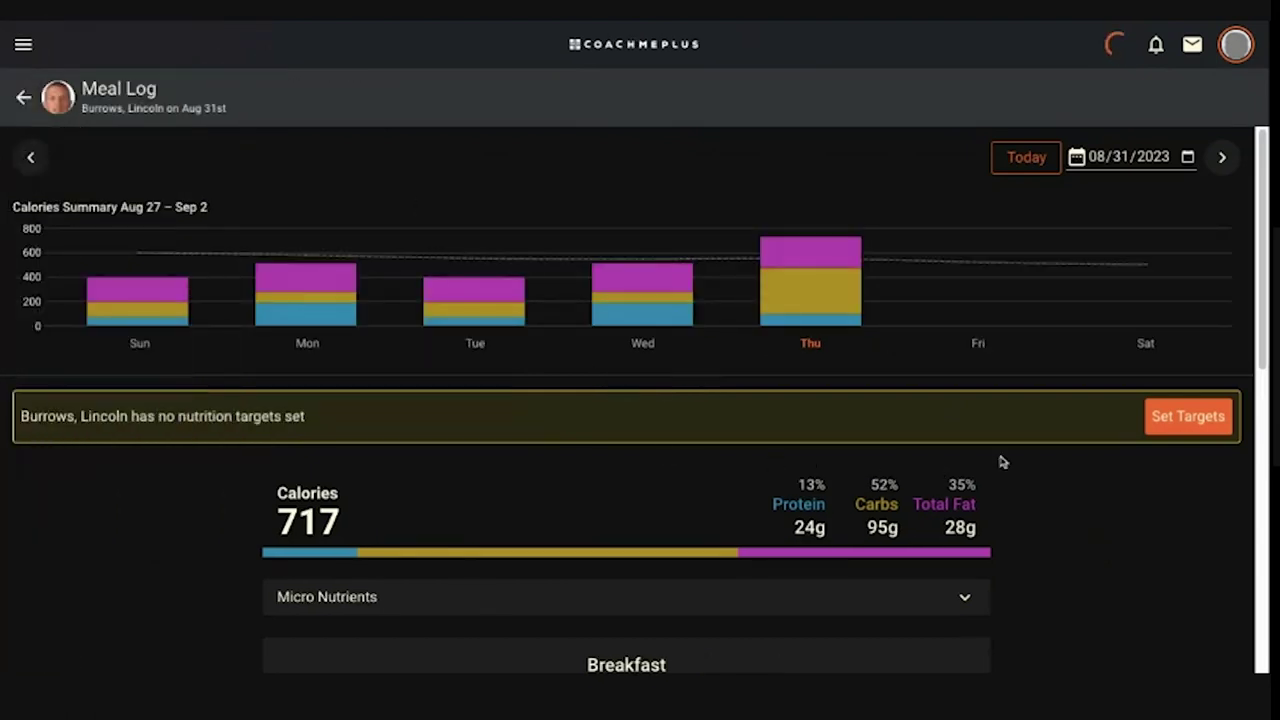
pyautogui.click(1167, 422)
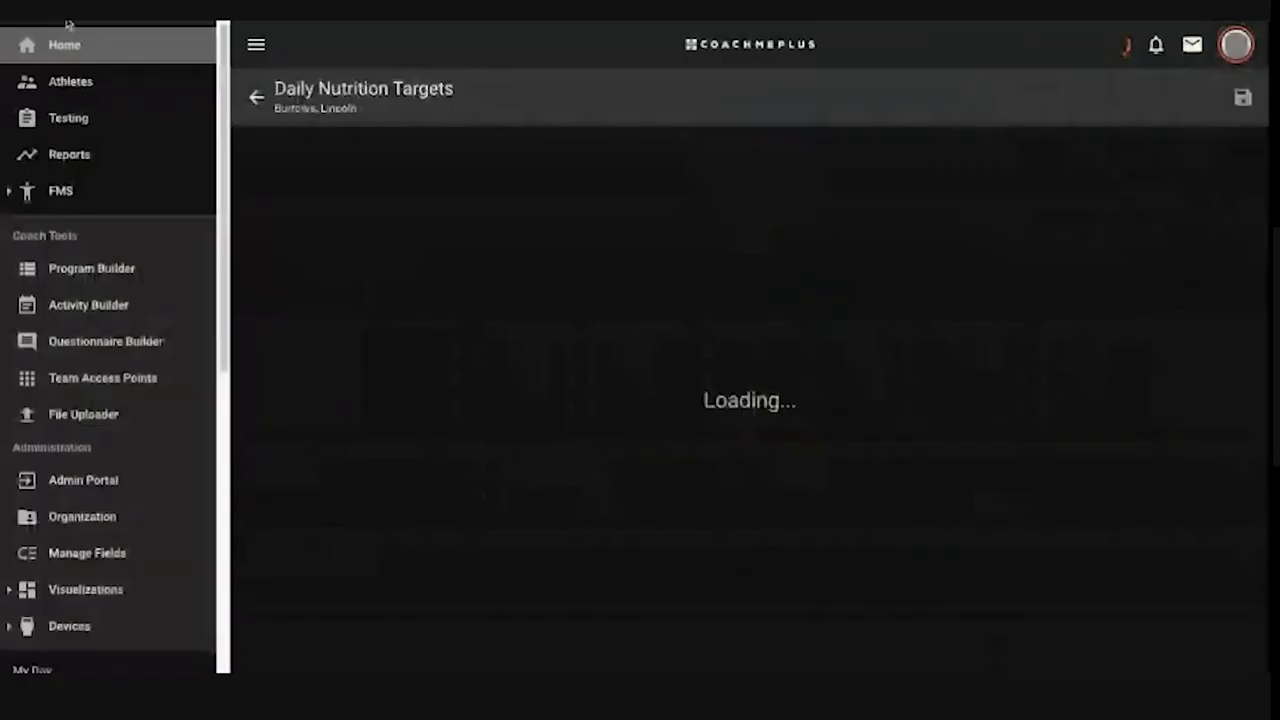
pyautogui.click(251, 44)
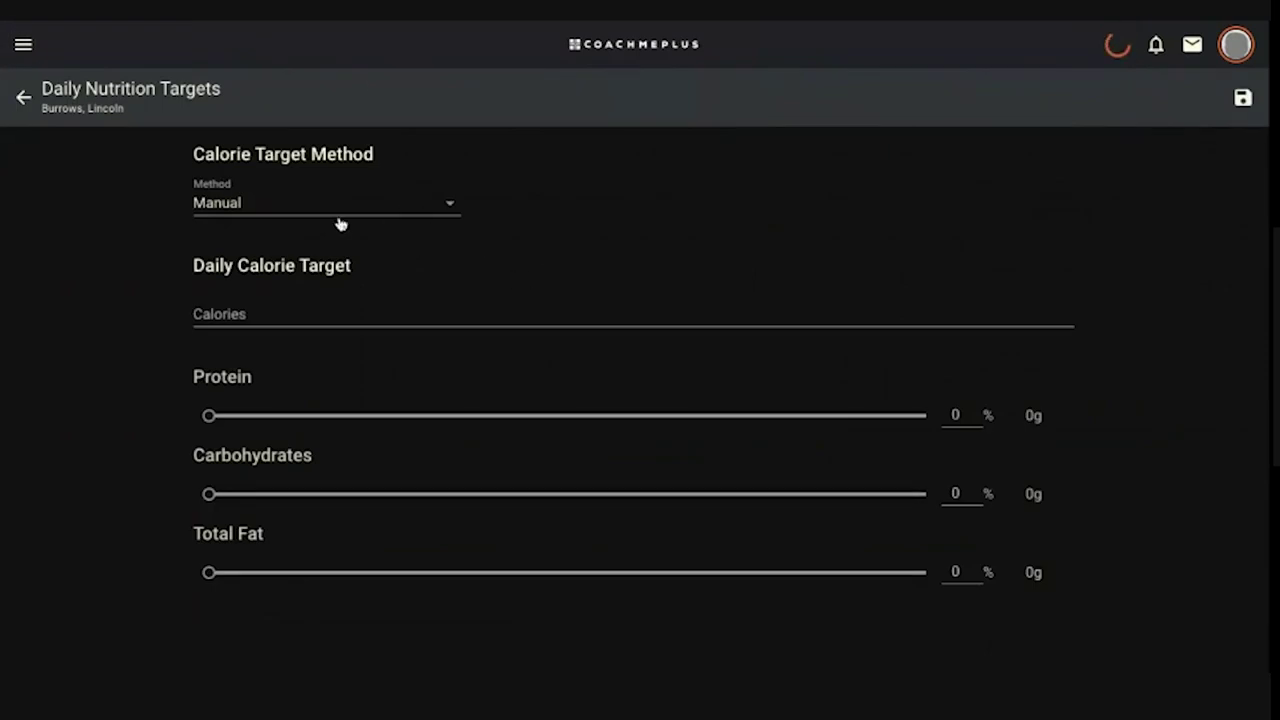
# Review the calorie target methods and try Mifflin St. Jeor: Basal Metabolic Rate.
pyautogui.click(252, 206)
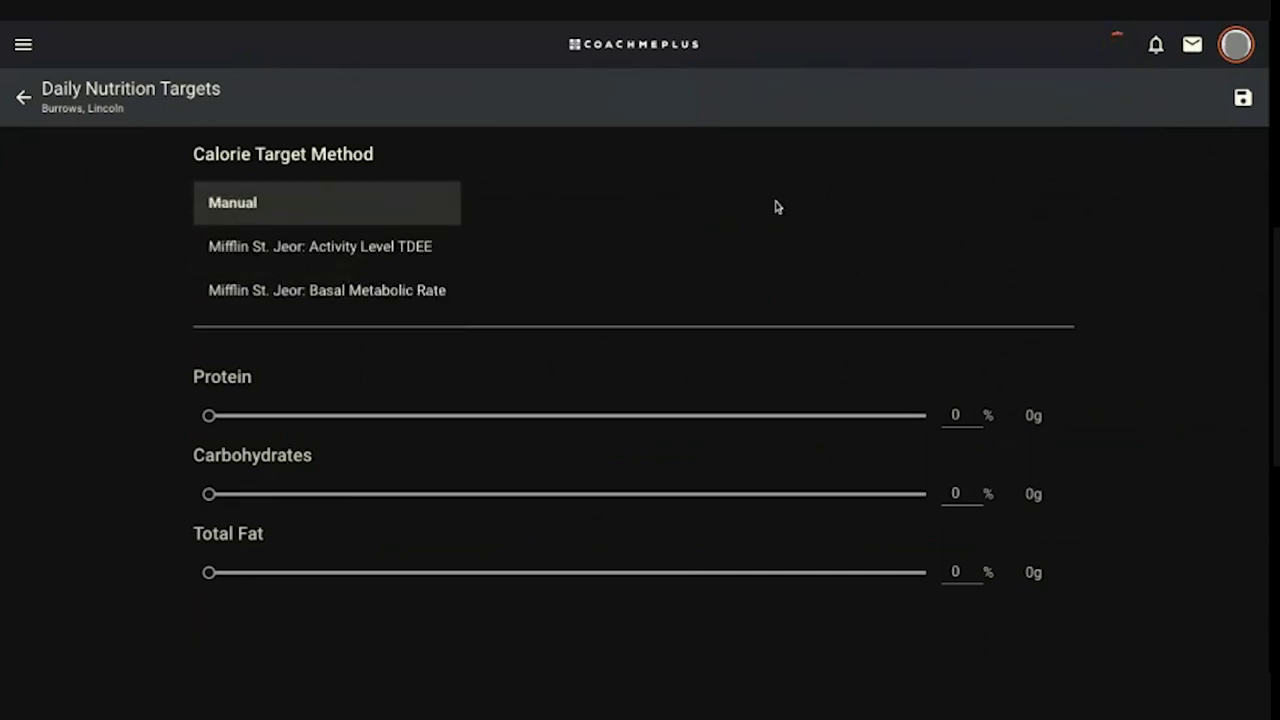
pyautogui.click(778, 207)
pyautogui.click(294, 310)
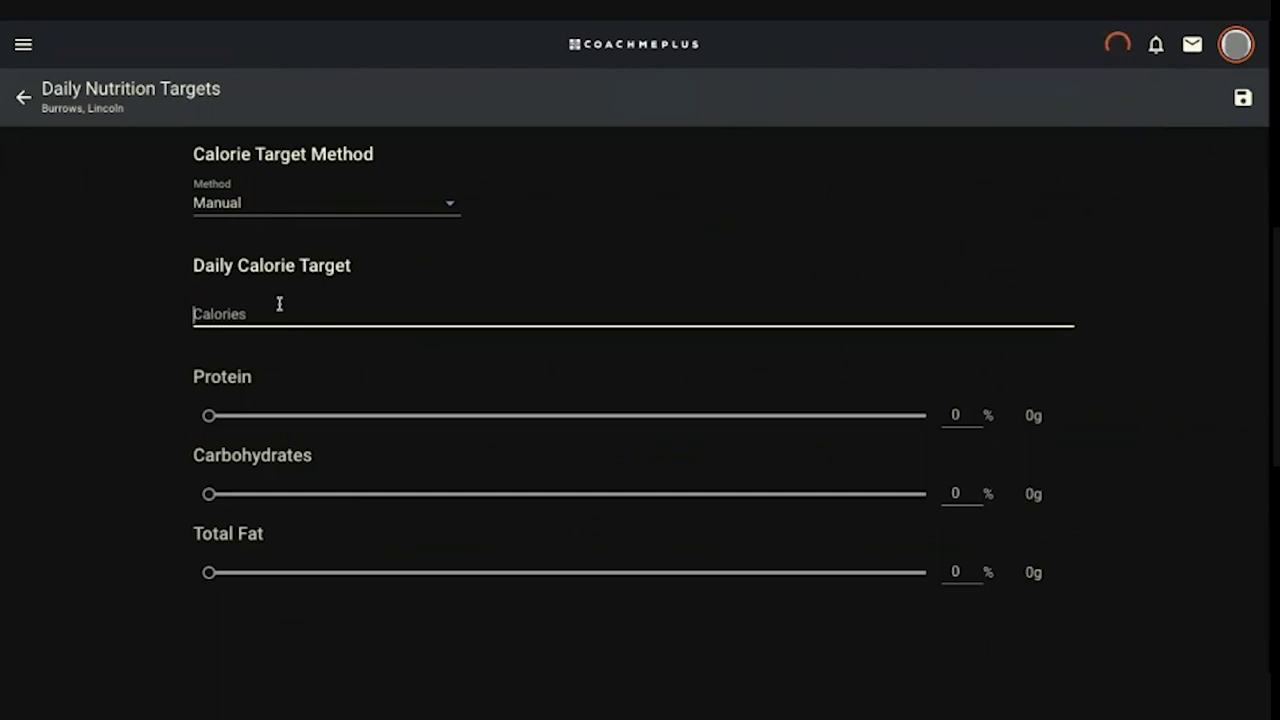
pyautogui.click(251, 222)
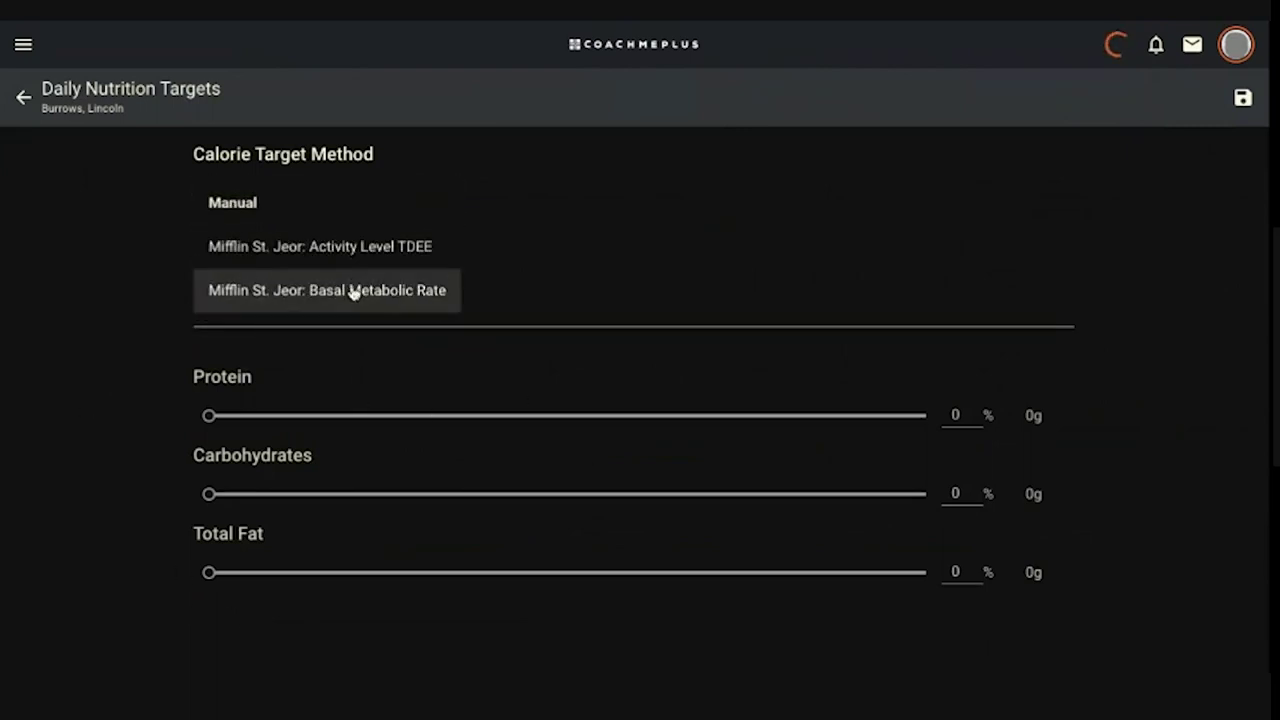
pyautogui.click(351, 289)
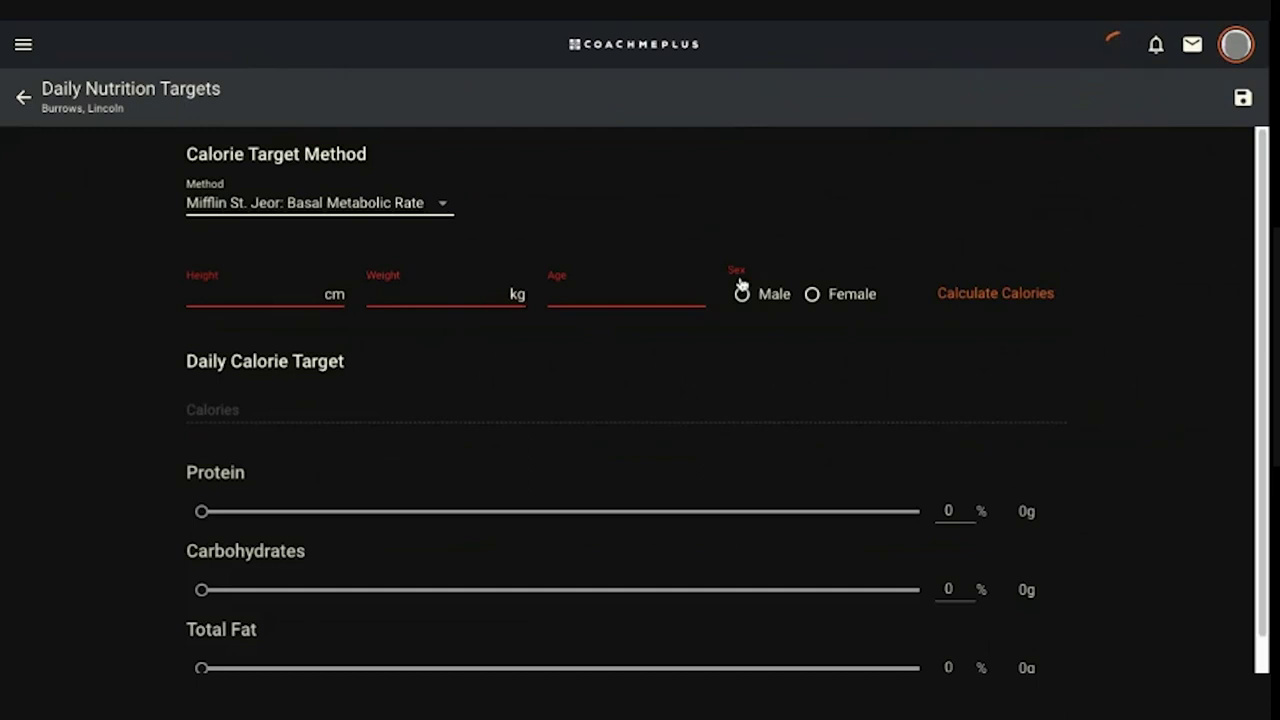
# Set the calorie target method to Mifflin St. Jeor: Activity Level TDEE with the activity level Moderately Active.
pyautogui.click(421, 212)
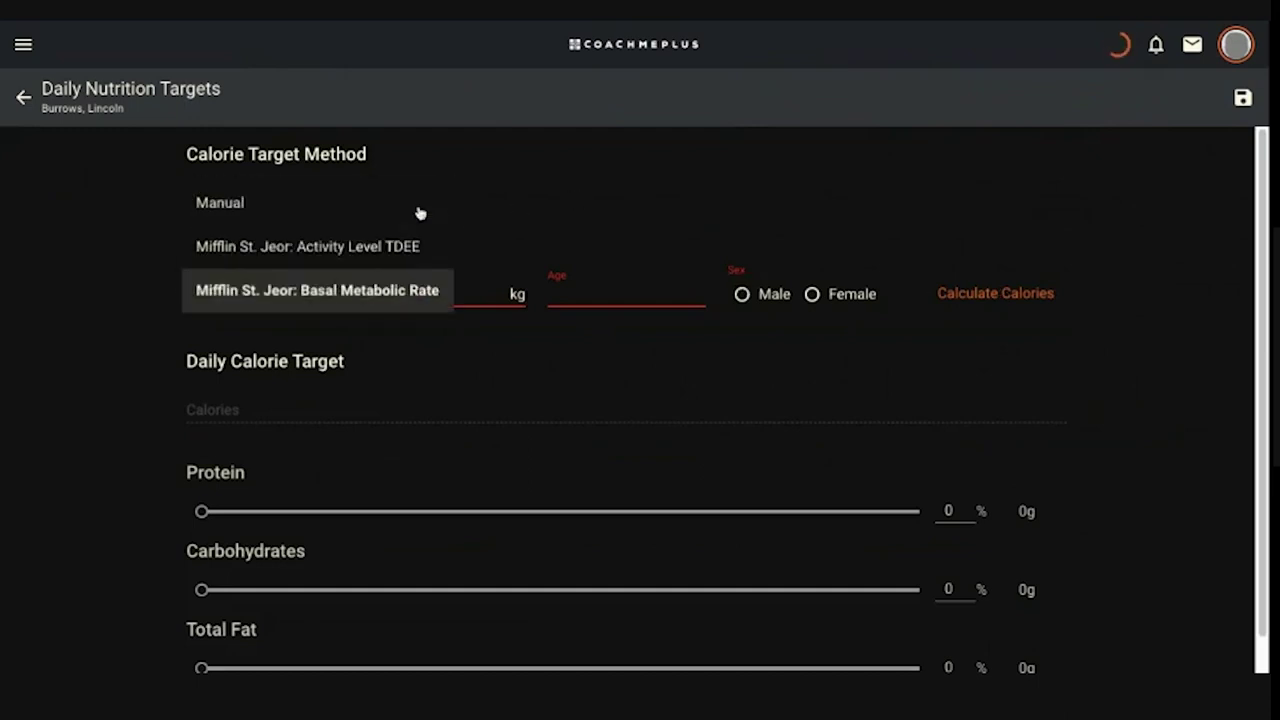
pyautogui.click(352, 252)
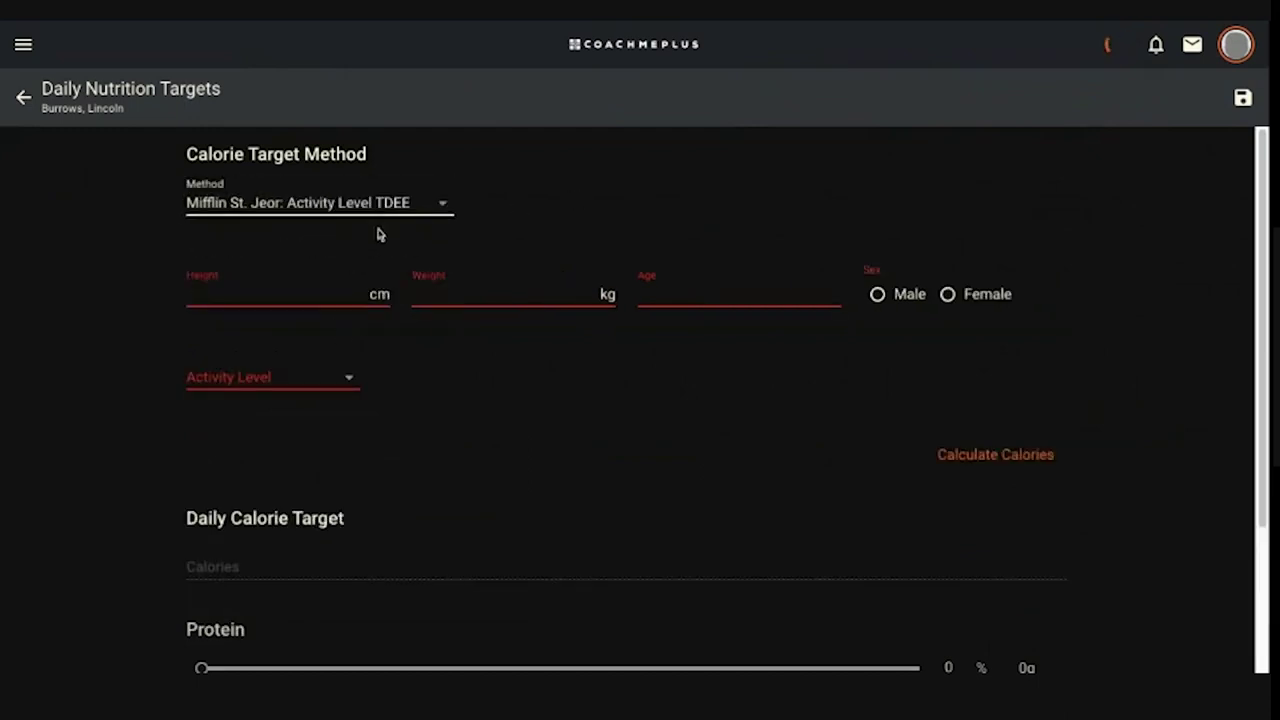
pyautogui.click(318, 390)
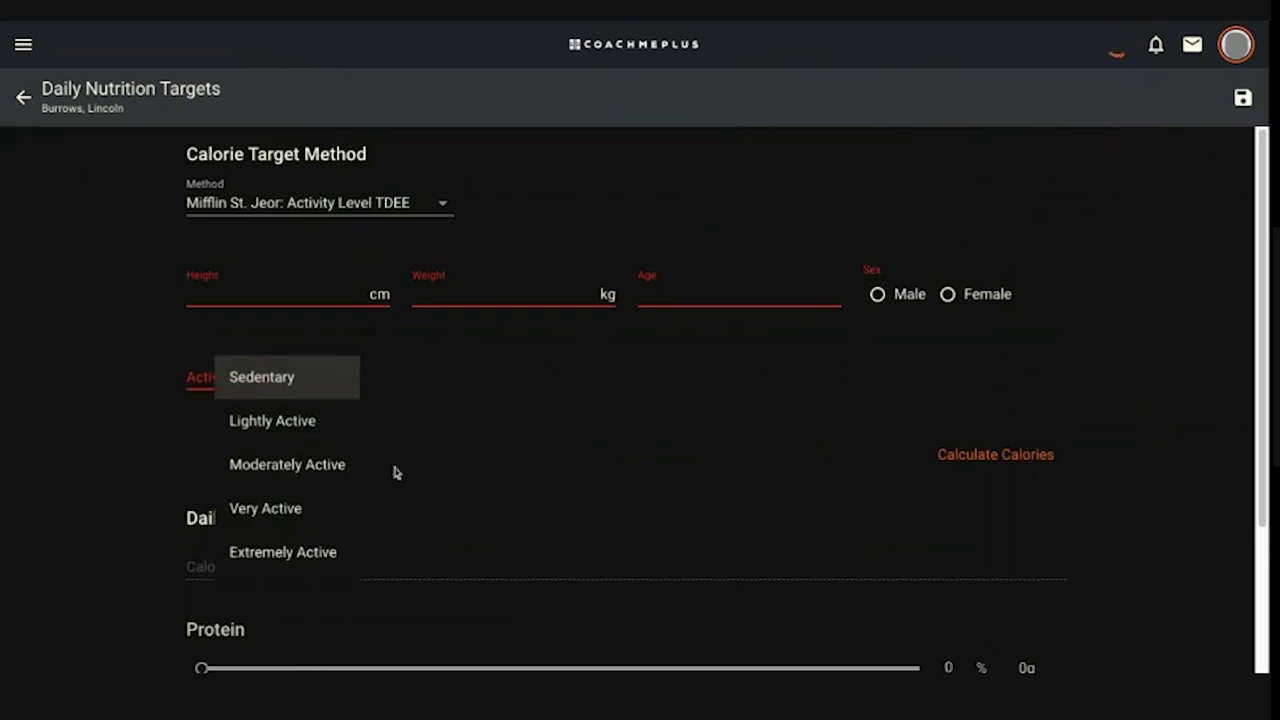
pyautogui.click(291, 557)
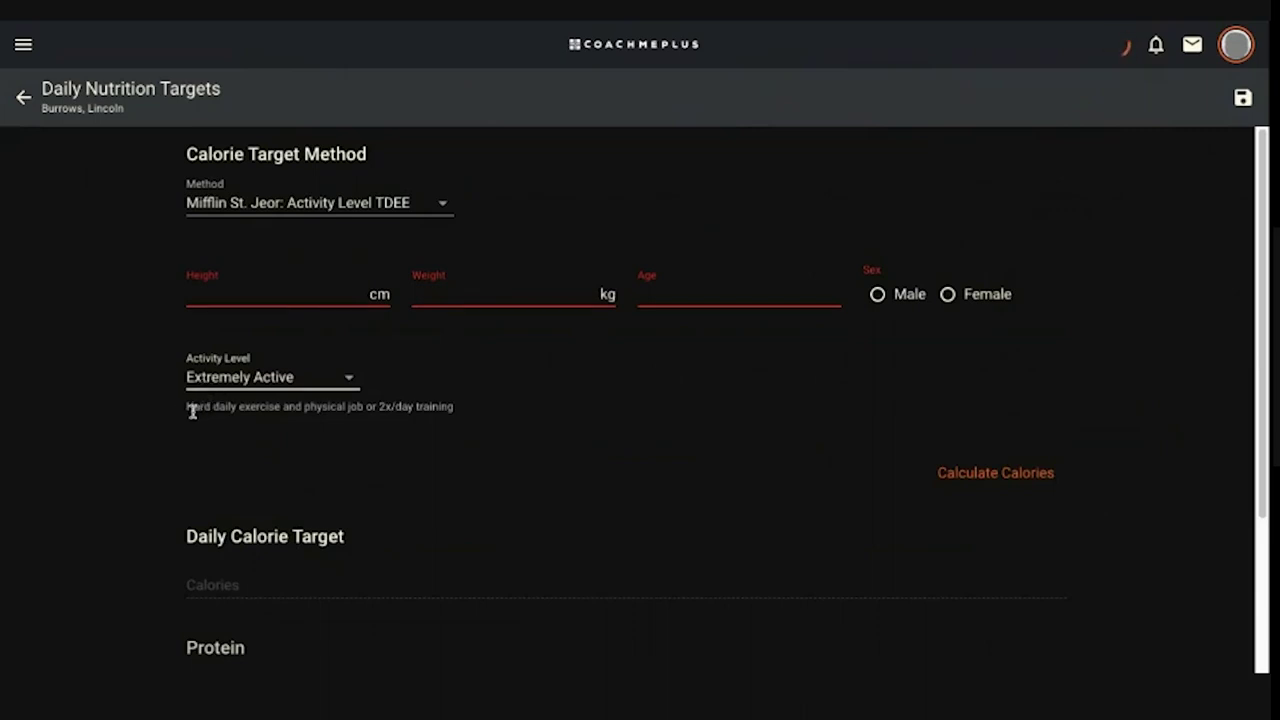
pyautogui.moveTo(193, 412); pyautogui.dragTo(434, 397)
pyautogui.click(440, 400)
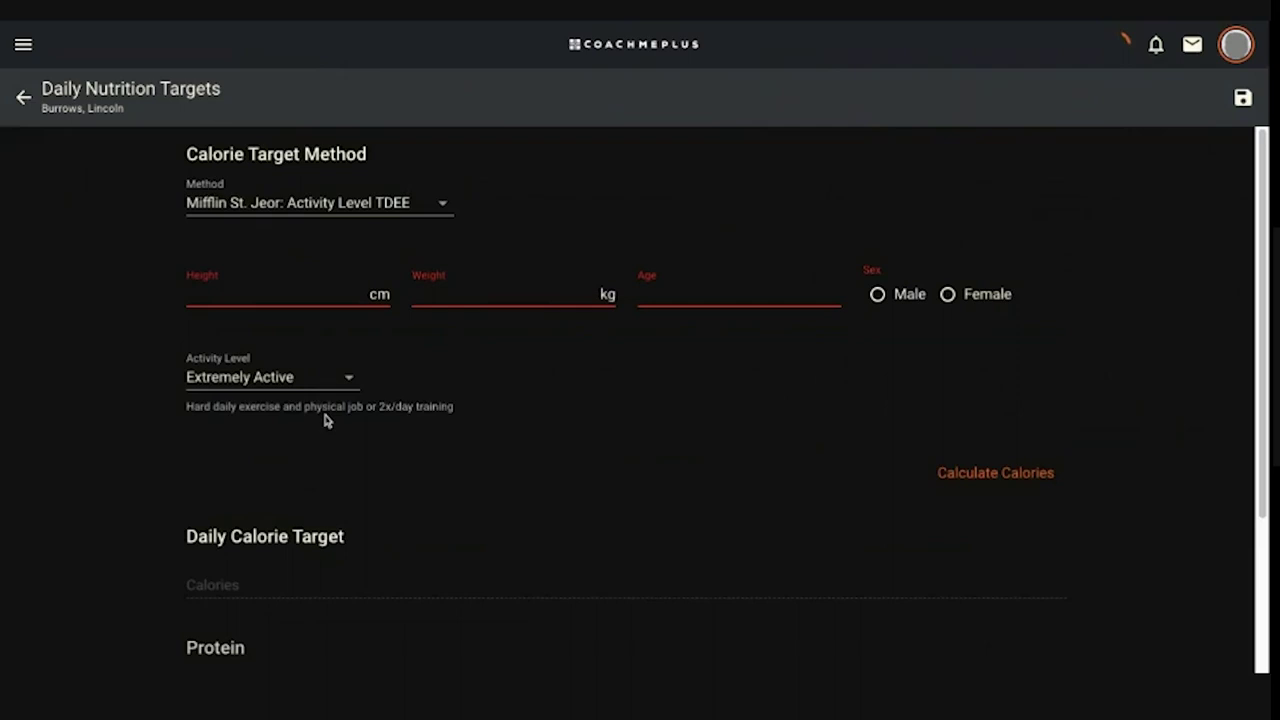
pyautogui.click(336, 384)
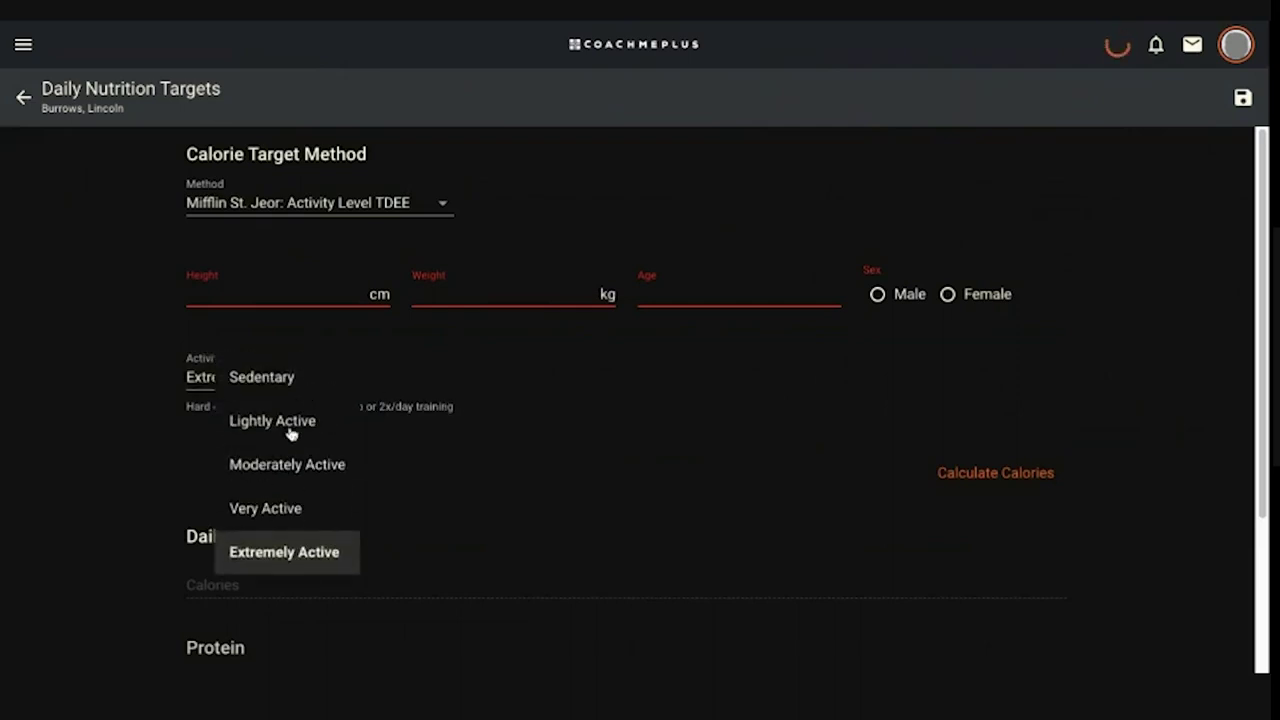
pyautogui.click(297, 462)
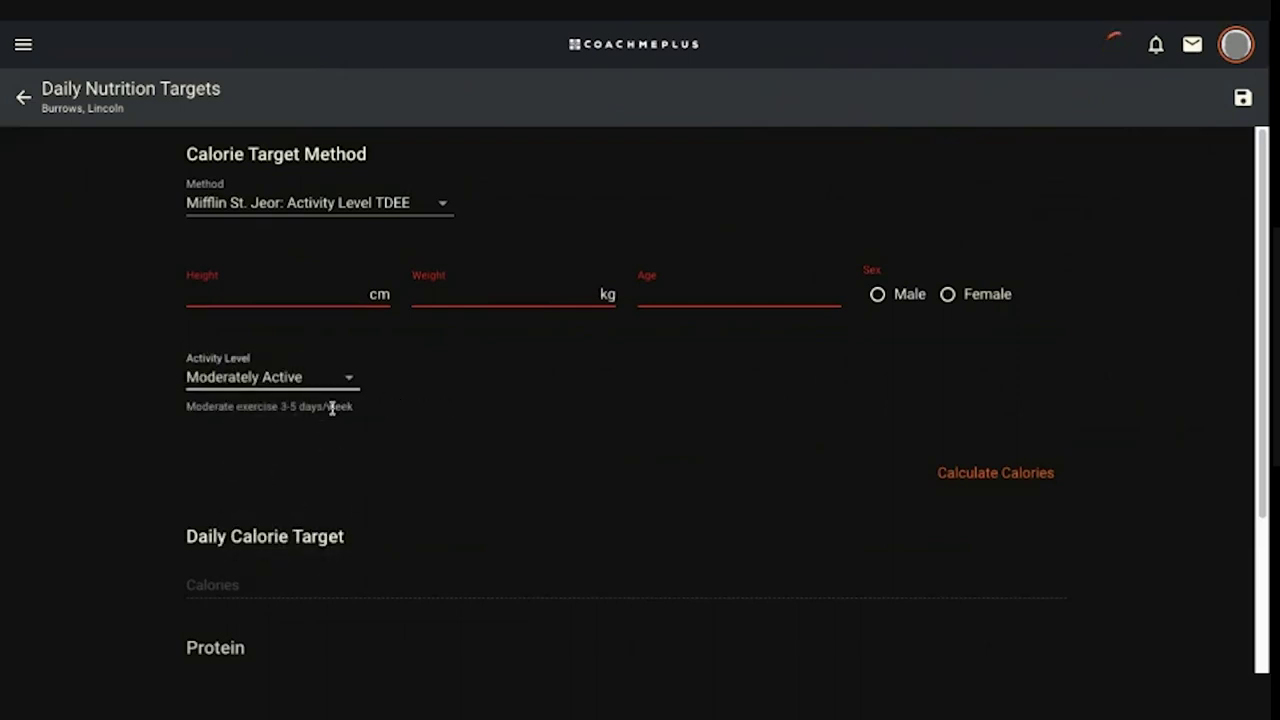
# Enter a height of 190 cm, weight of 90 kg, age 28 and sex Male, and calculate the daily calorie target.
pyautogui.click(297, 294)
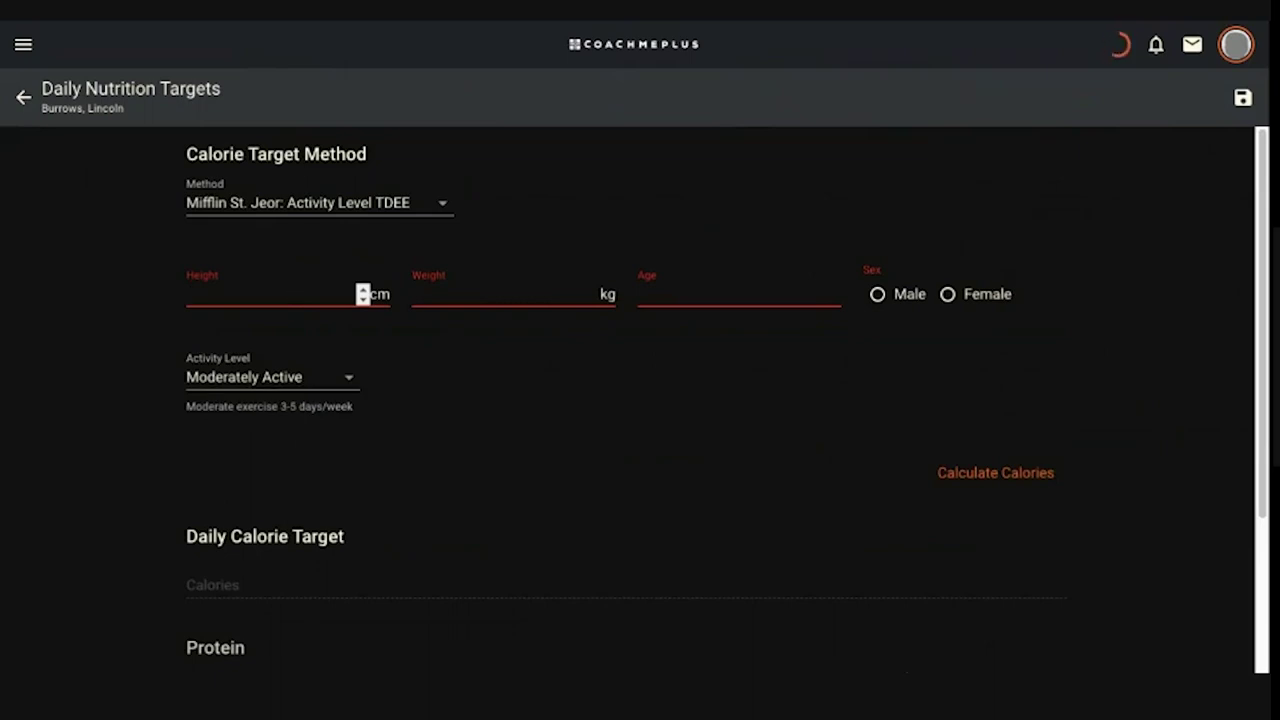
pyautogui.write('190')
pyautogui.press('Tab')
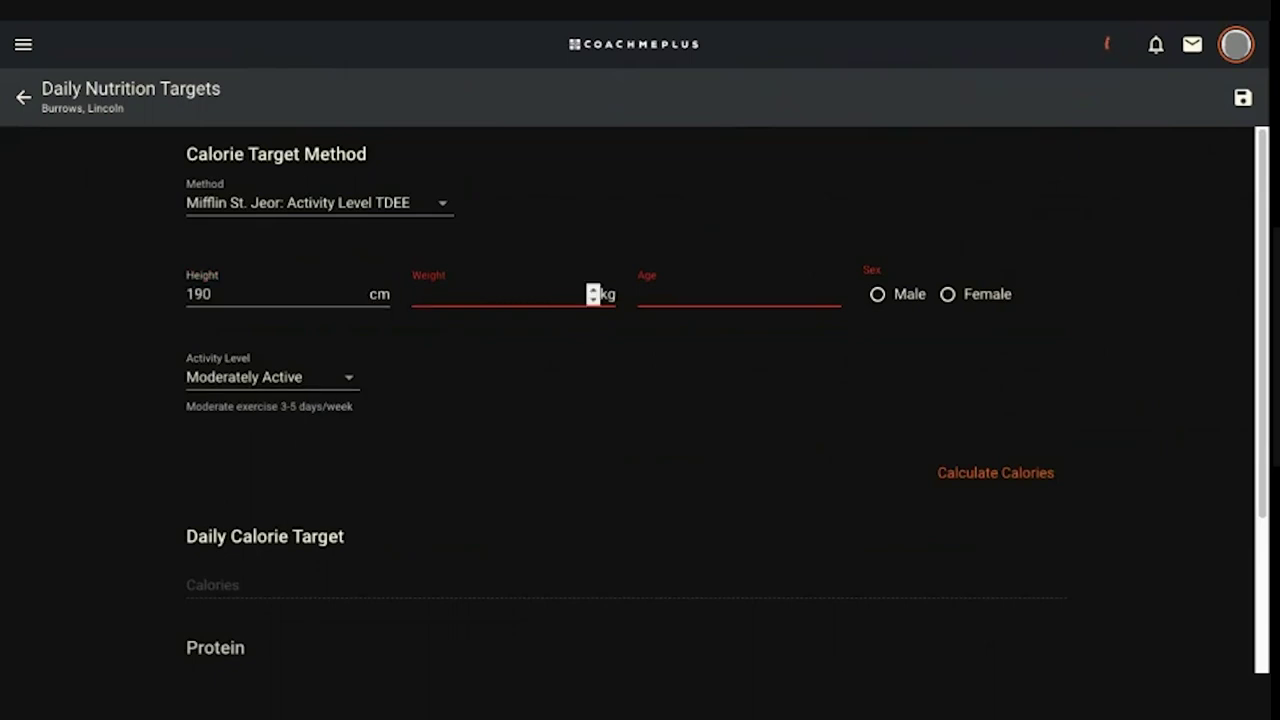
pyautogui.write('90')
pyautogui.press('Tab')
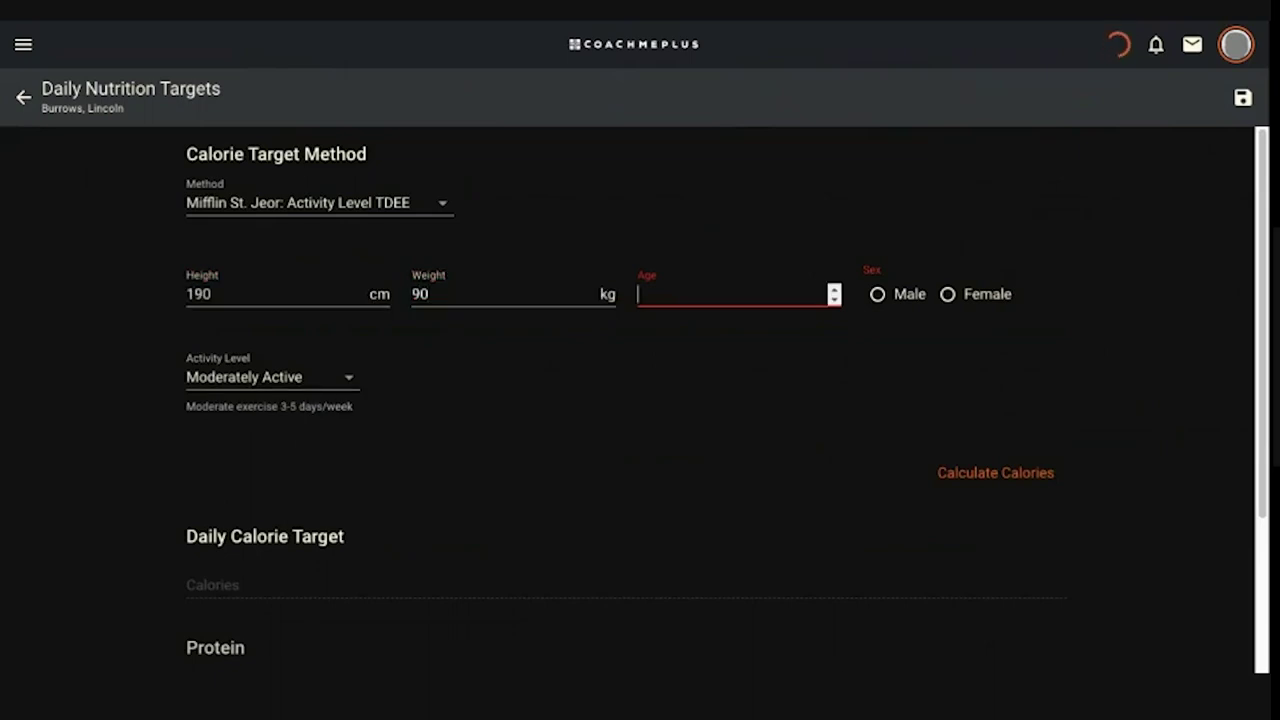
pyautogui.write('28')
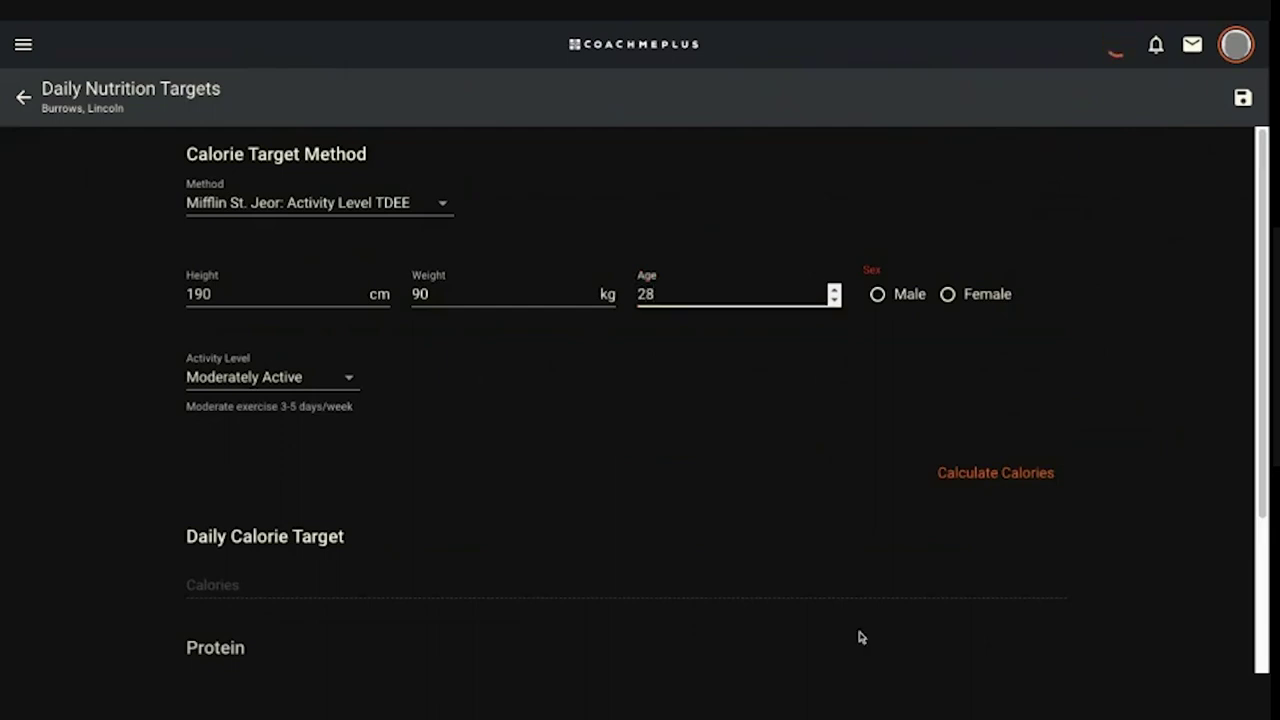
pyautogui.click(890, 296)
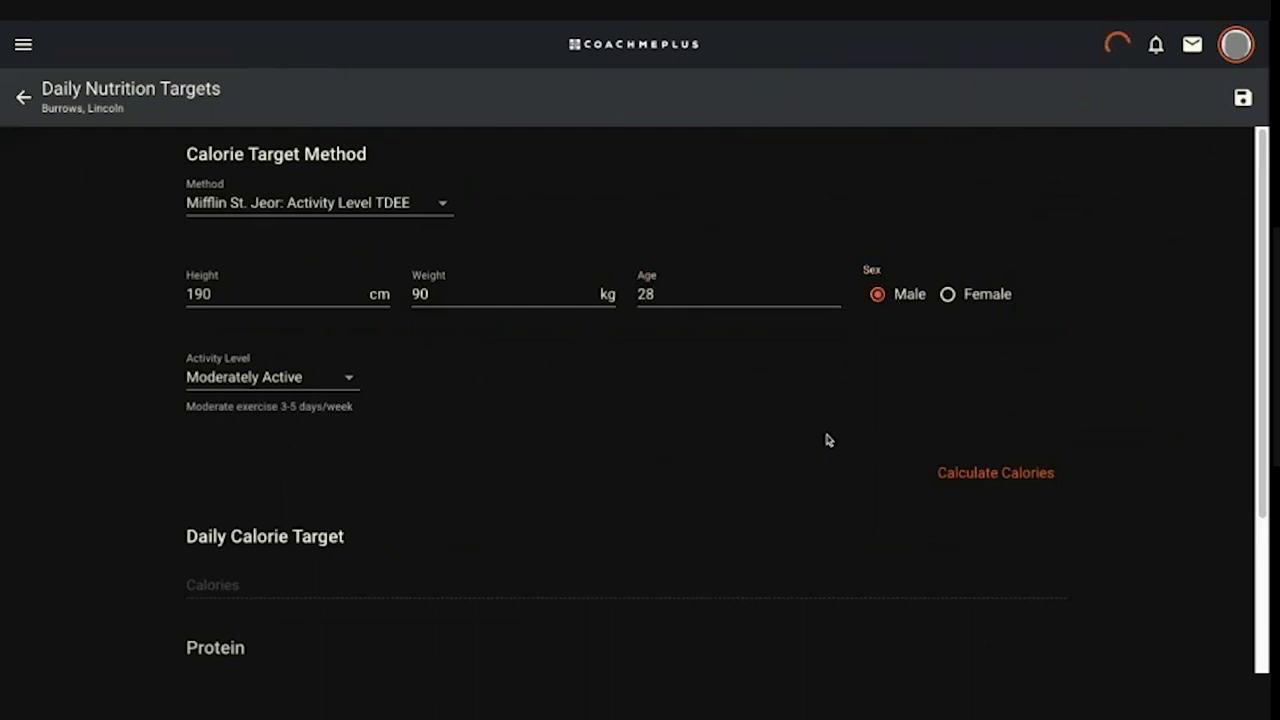
pyautogui.click(976, 481)
pyautogui.scroll(-1, 114, 506)
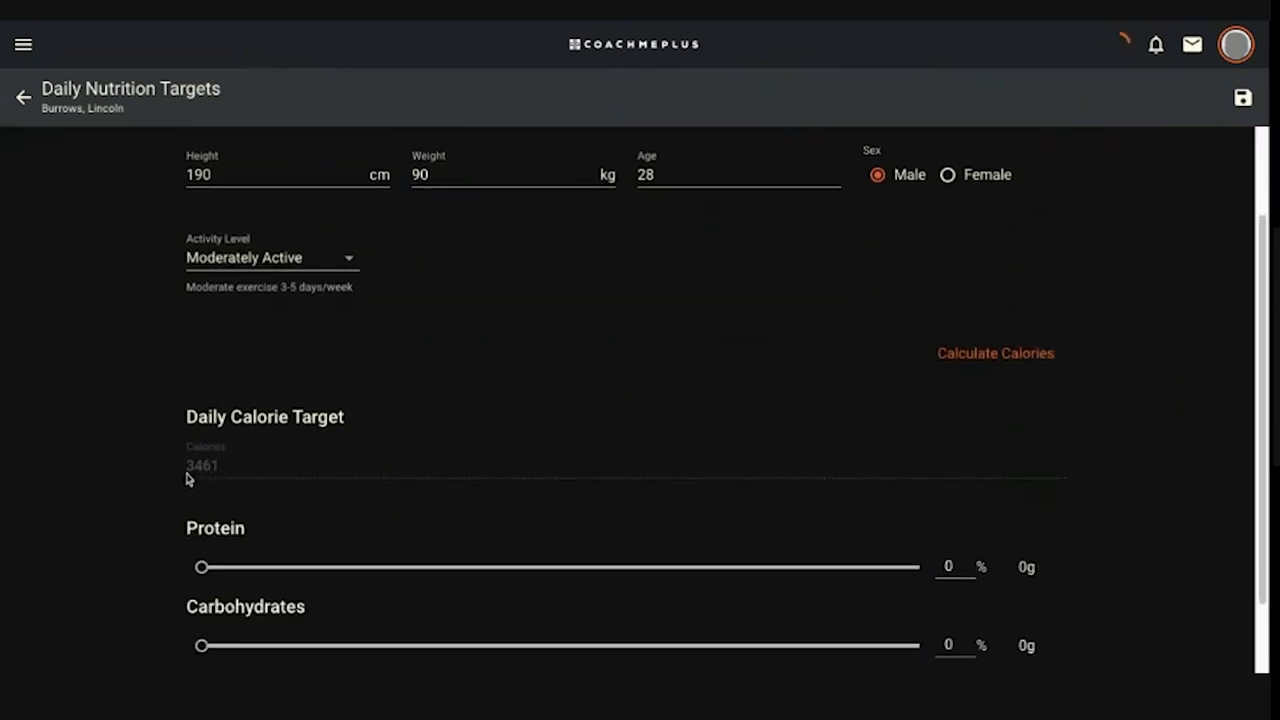
pyautogui.scroll(1, 392, 352)
pyautogui.scroll(1, 392, 352)
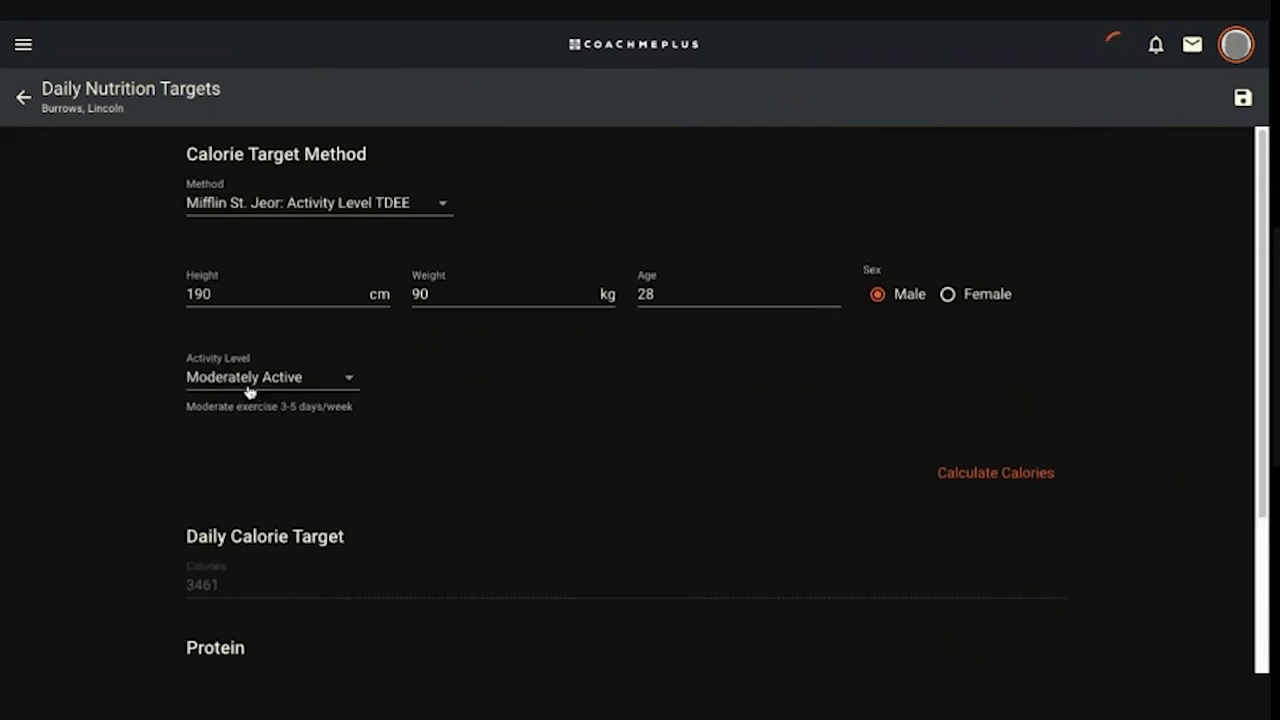
# Set the daily macronutrient targets to 35% protein, 35% carbohydrates and 30% total fat.
pyautogui.scroll(-3, 247, 397)
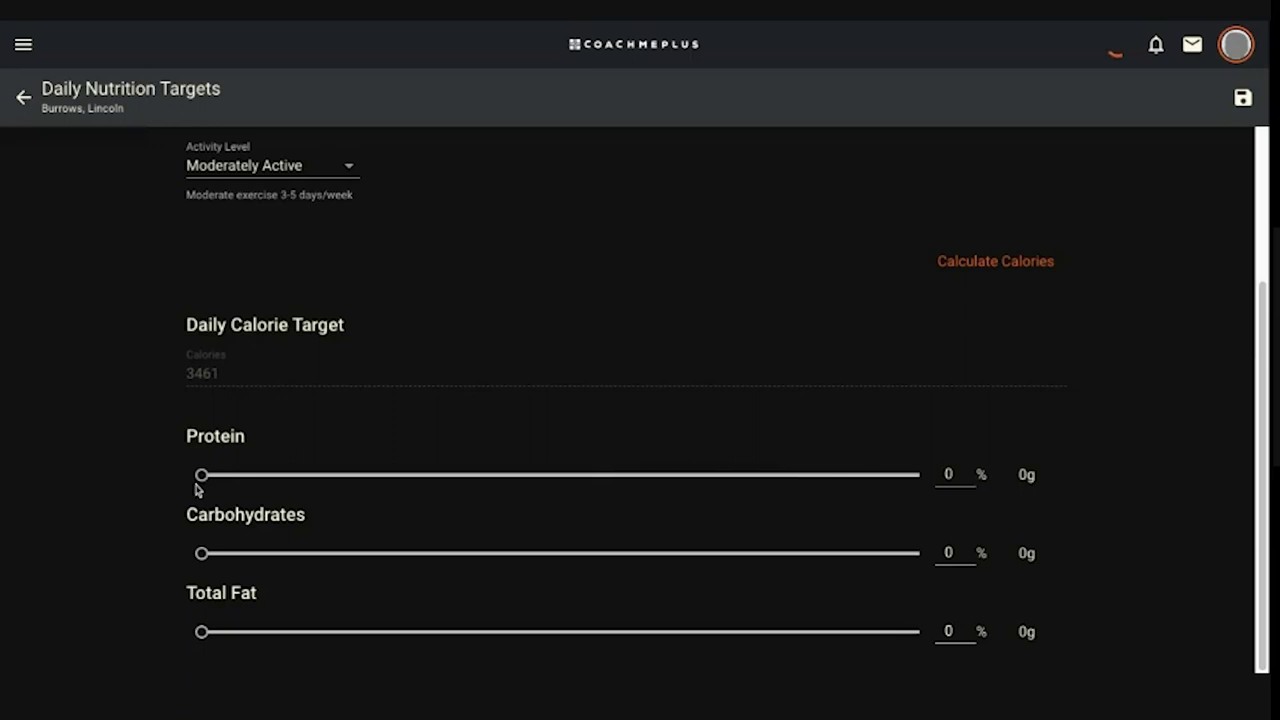
pyautogui.moveTo(199, 481)
pyautogui.mouseDown()
pyautogui.moveTo(457, 475)
pyautogui.moveTo(202, 475)
pyautogui.mouseUp()
pyautogui.click(958, 476)
pyautogui.write('35')
pyautogui.press('Tab')
pyautogui.press('Tab')
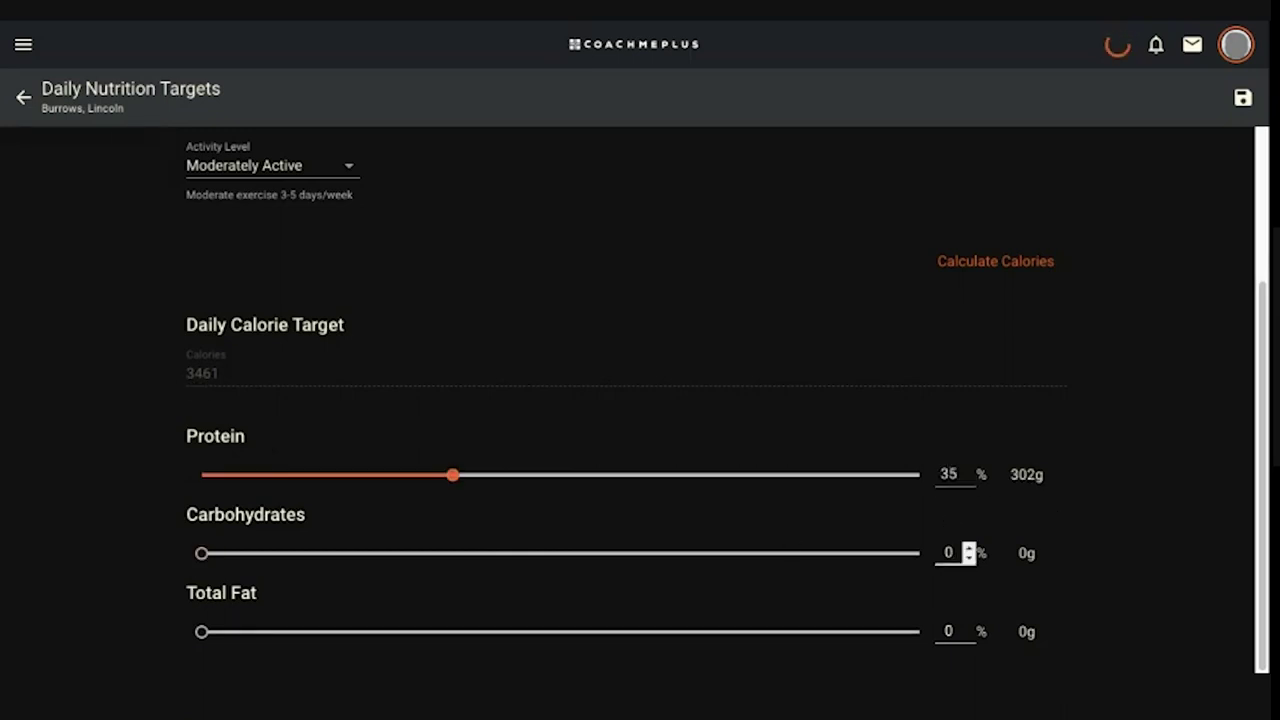
pyautogui.write('35')
pyautogui.press('Tab')
pyautogui.press('Tab')
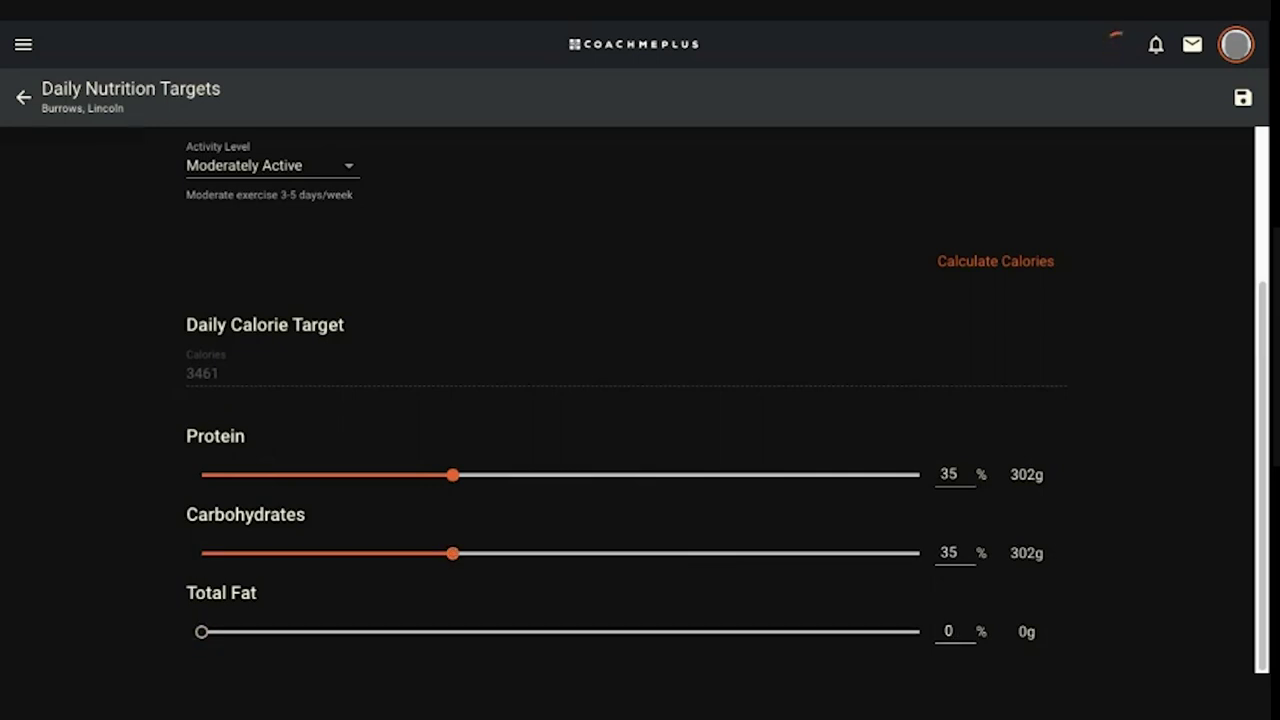
pyautogui.press('Tab')
pyautogui.write('30')
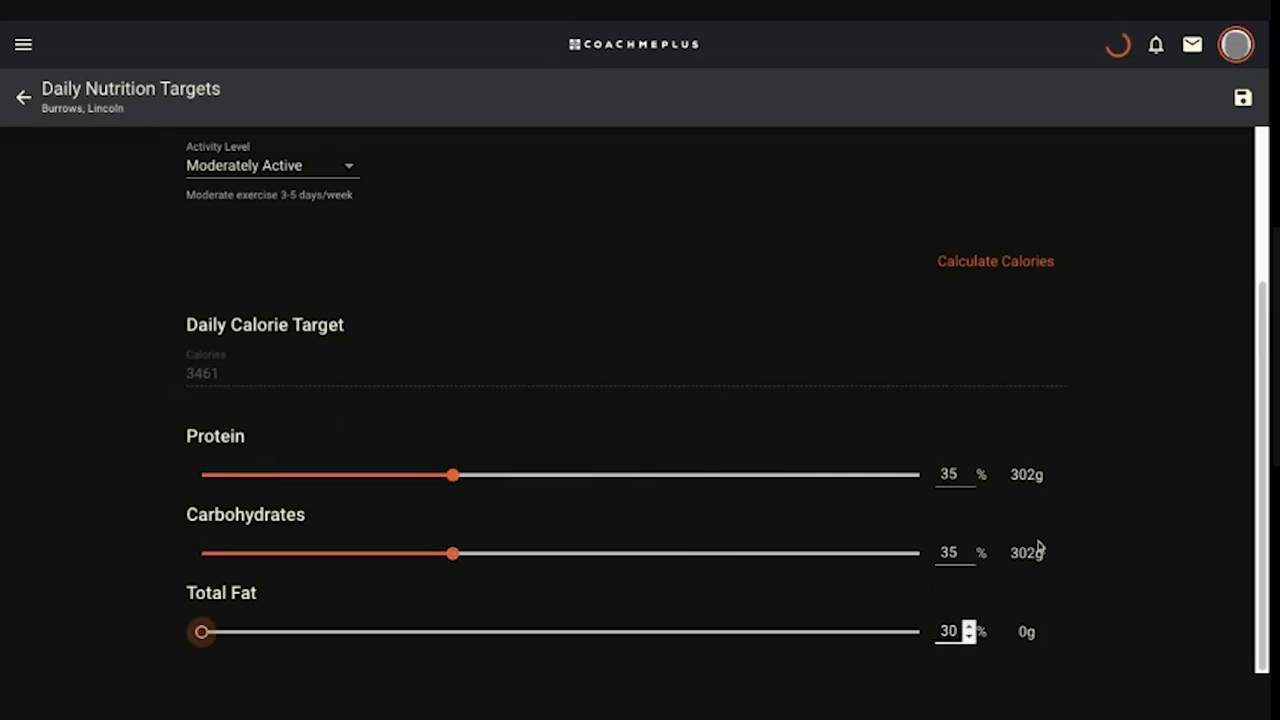
pyautogui.press('Tab')
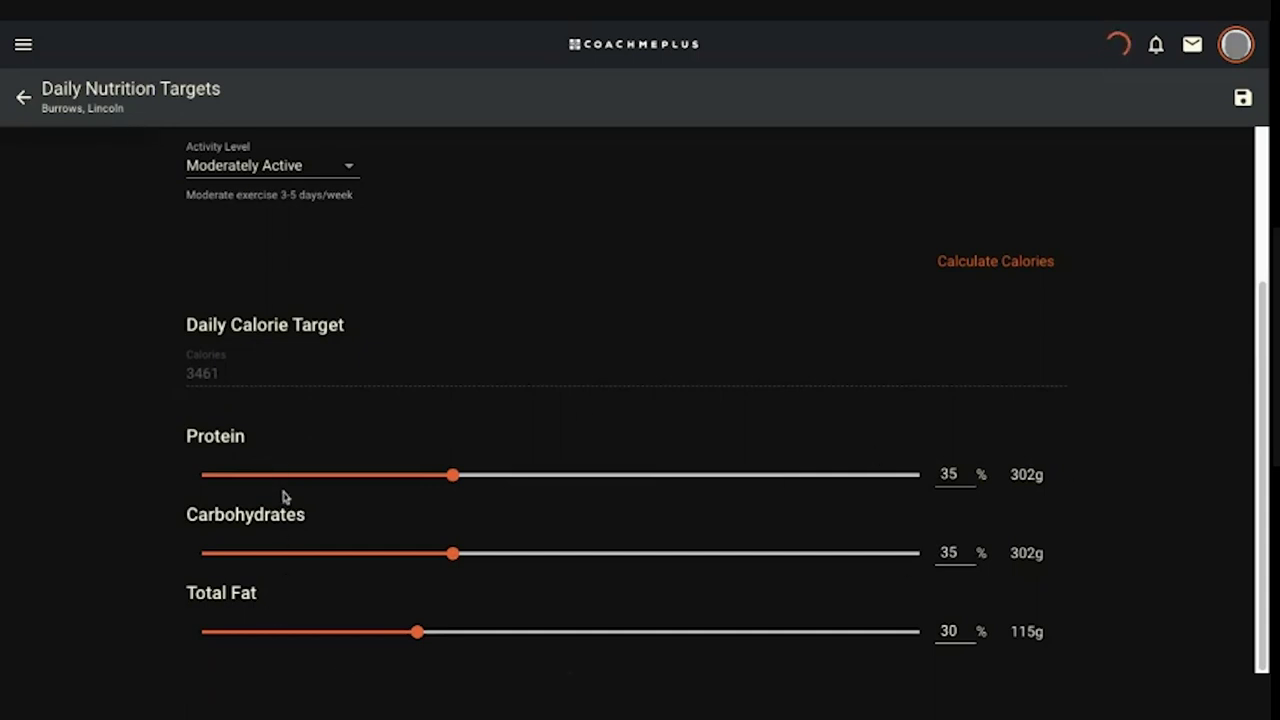
# Save the daily nutrition targets and open the management of per-meal macros.
pyautogui.click(1243, 99)
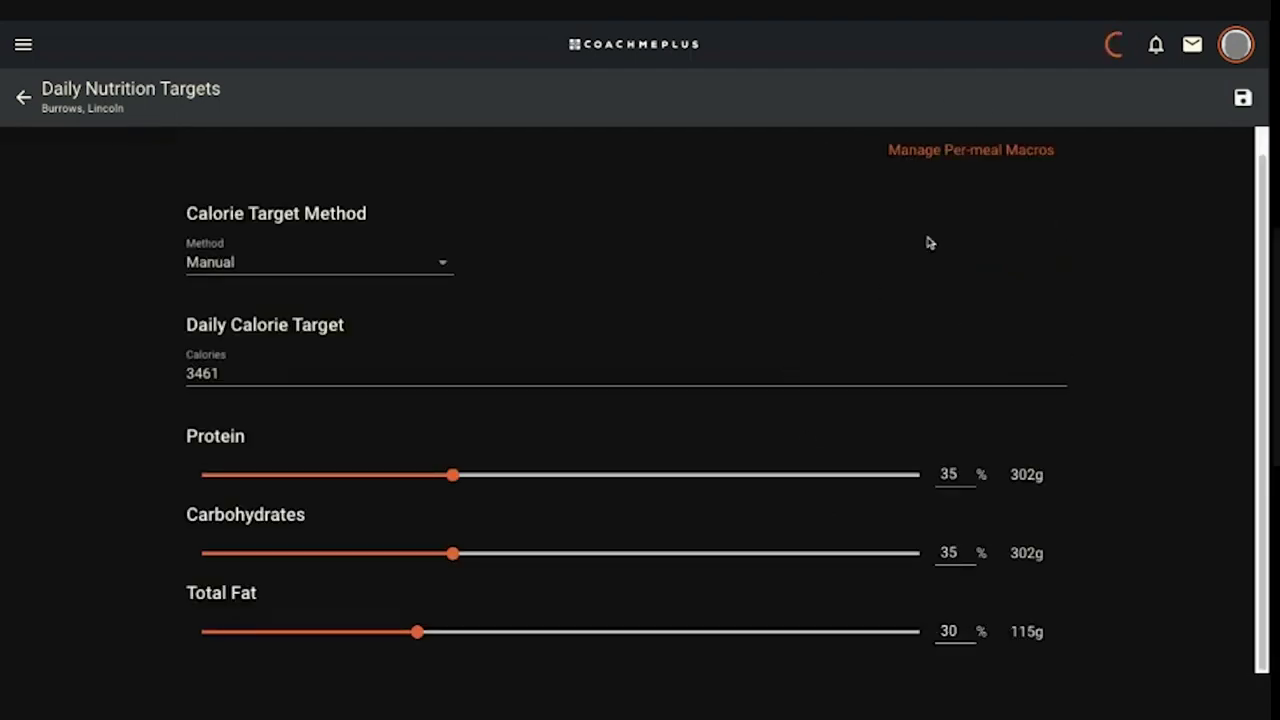
pyautogui.click(929, 152)
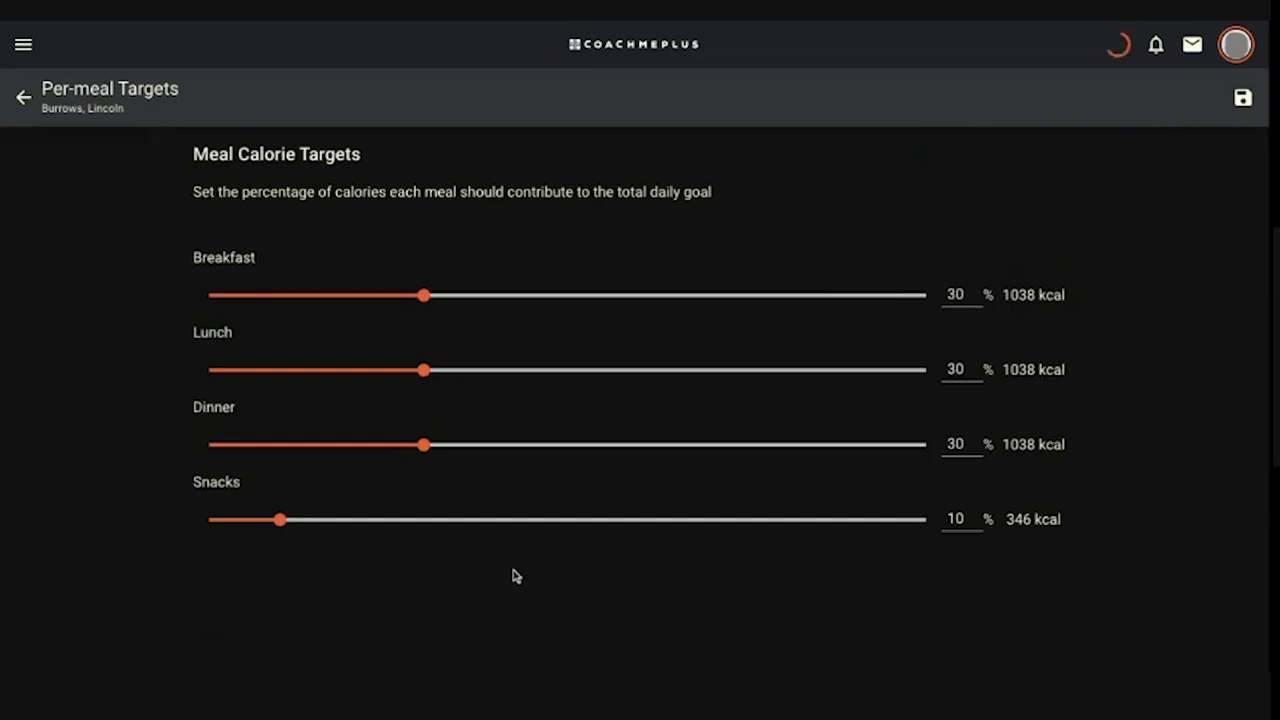
# Set the meal calorie targets to 30% for breakfast and 20% for snacks.
pyautogui.moveTo(281, 521); pyautogui.dragTo(352, 520)
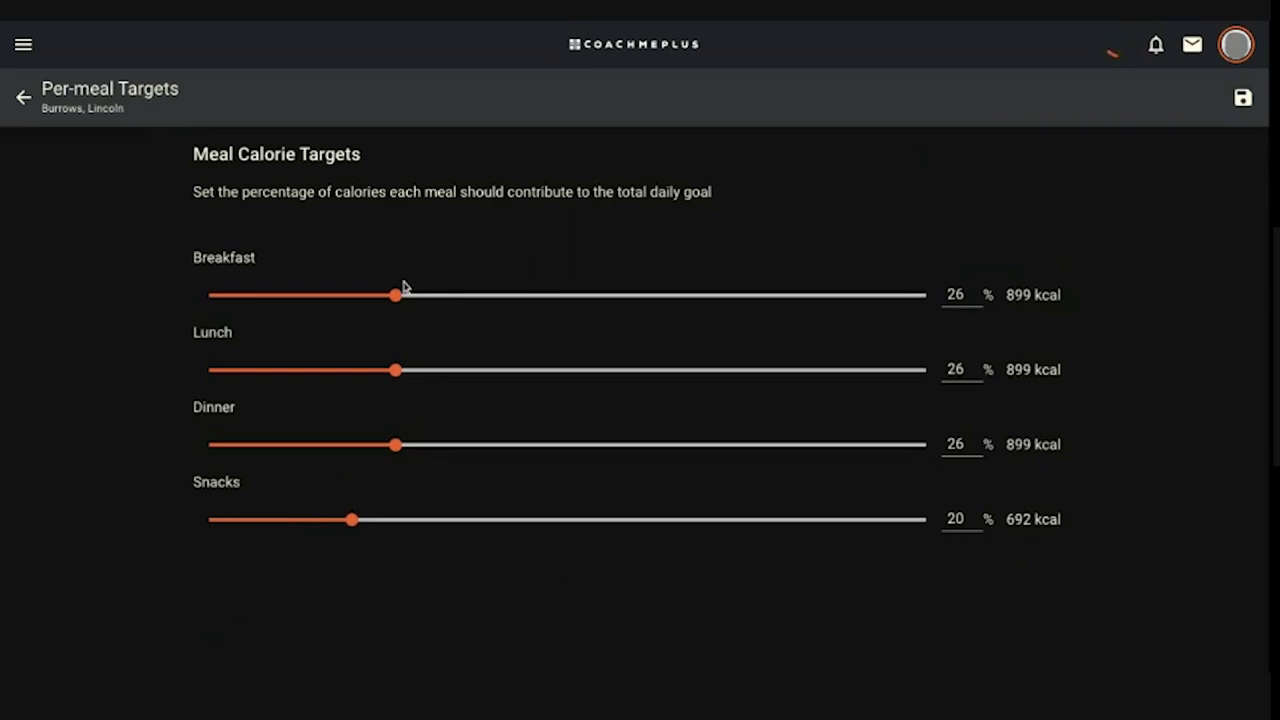
pyautogui.moveTo(403, 301); pyautogui.dragTo(424, 297)
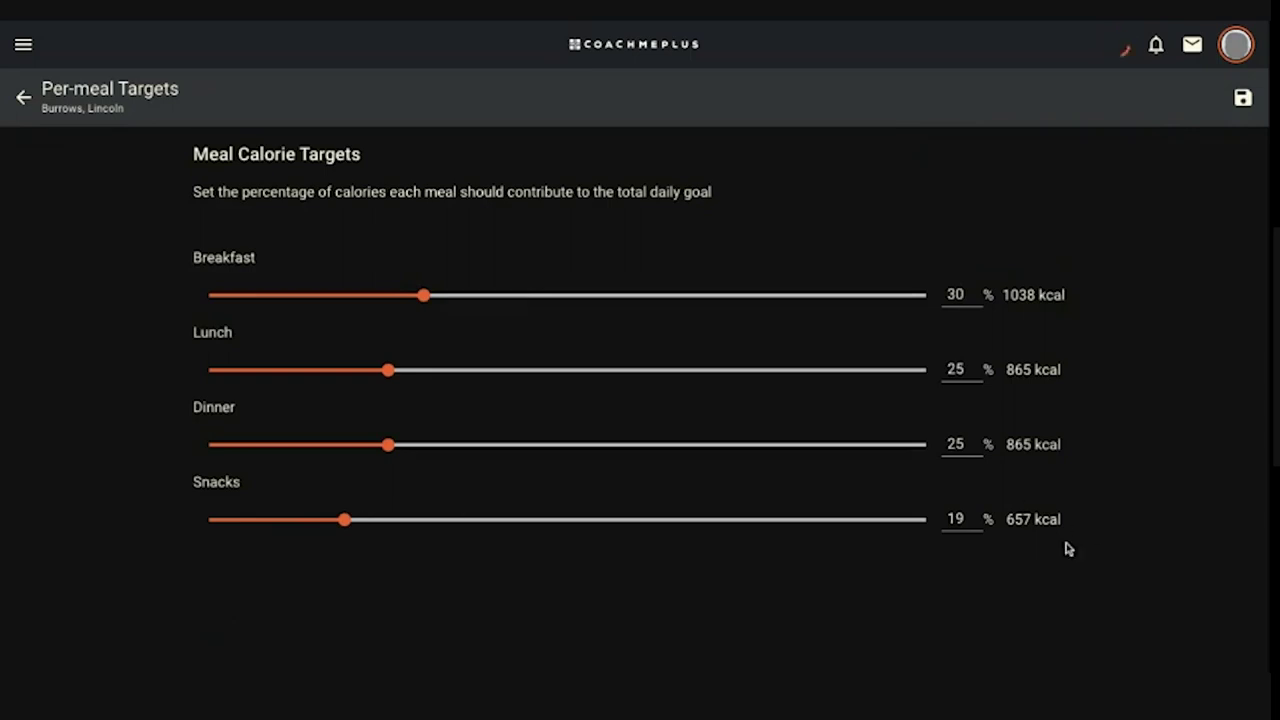
pyautogui.click(975, 524)
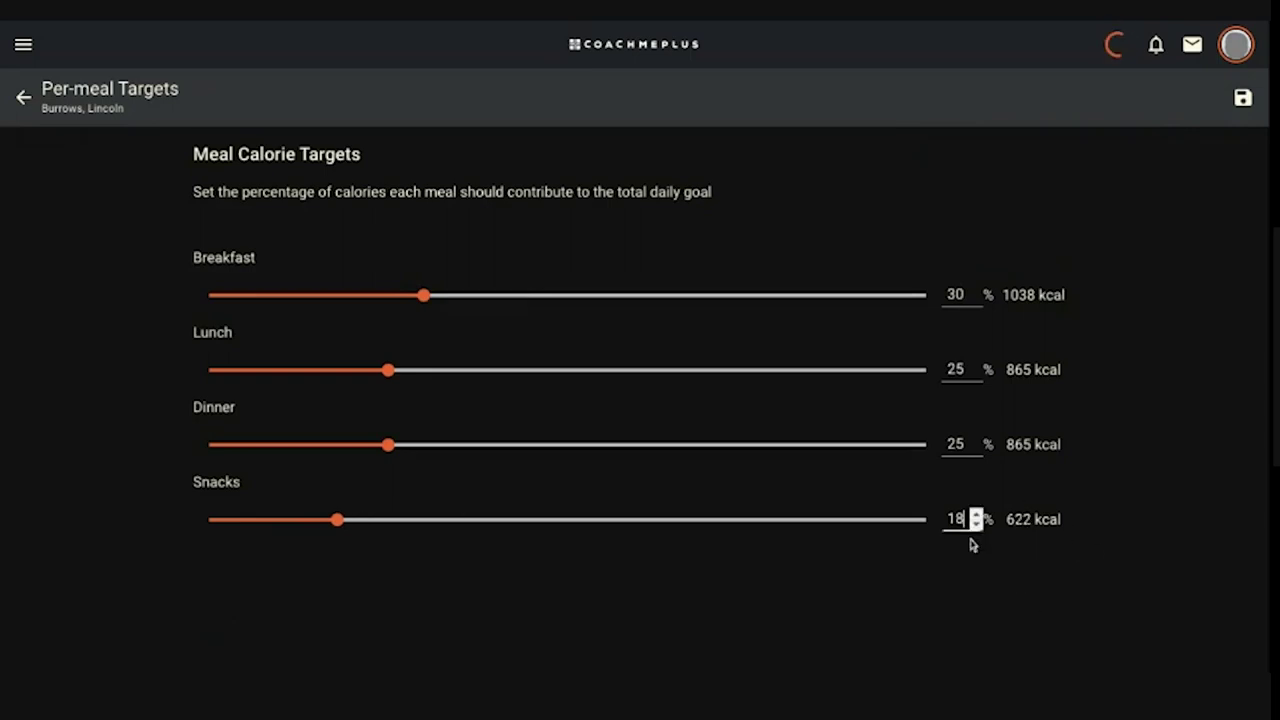
pyautogui.write('0')
pyautogui.click(988, 644)
pyautogui.doubleClick(950, 524)
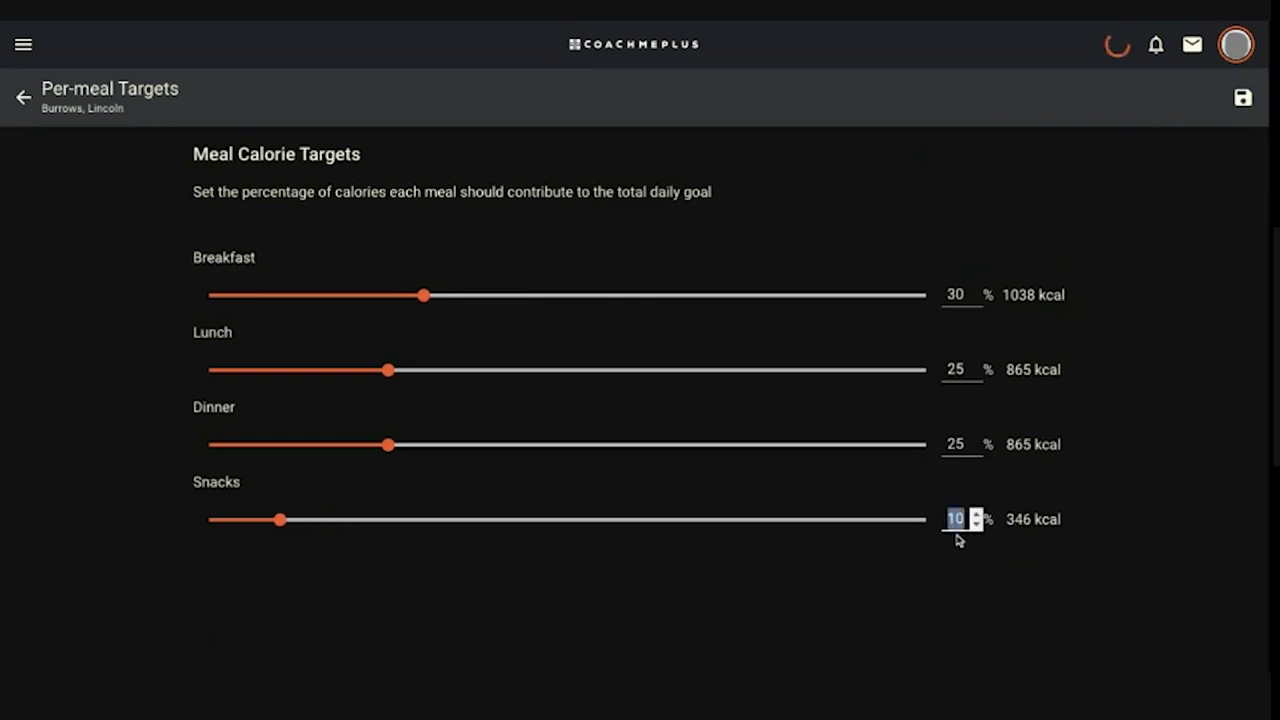
pyautogui.write('20')
pyautogui.click(1077, 300)
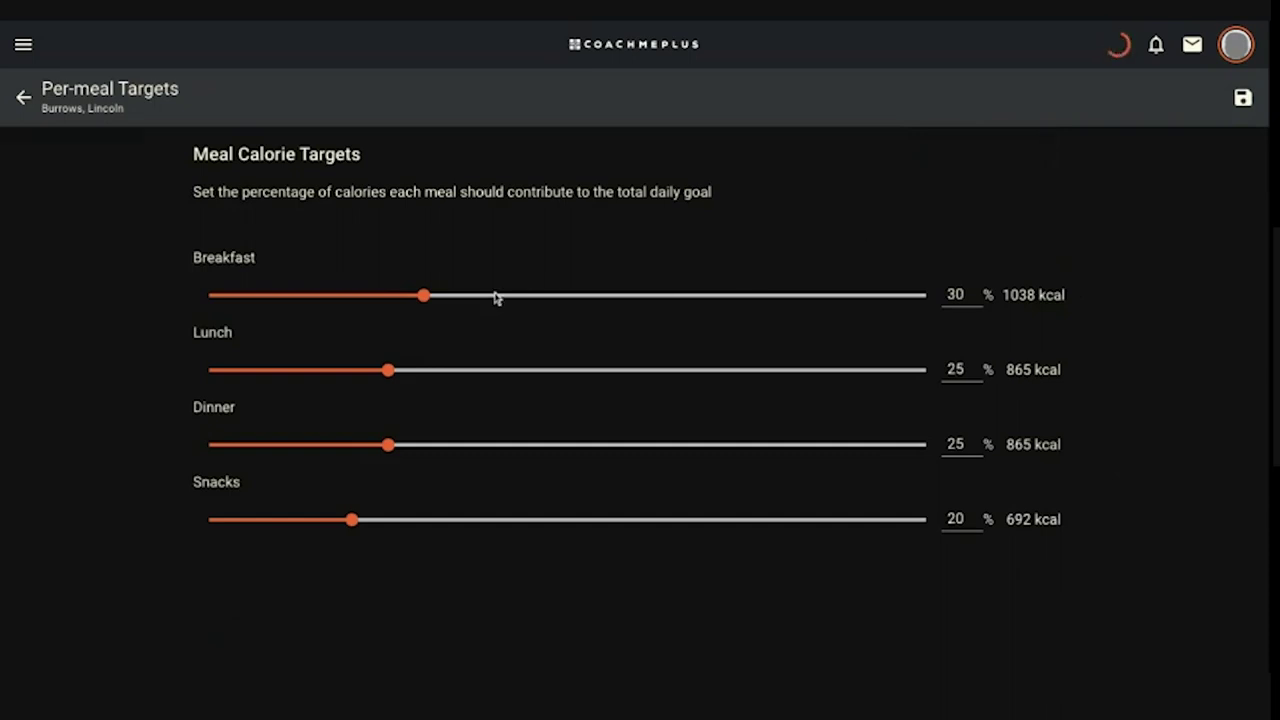
# Try raising the breakfast calorie share to 41%.
pyautogui.moveTo(425, 295); pyautogui.dragTo(502, 295)
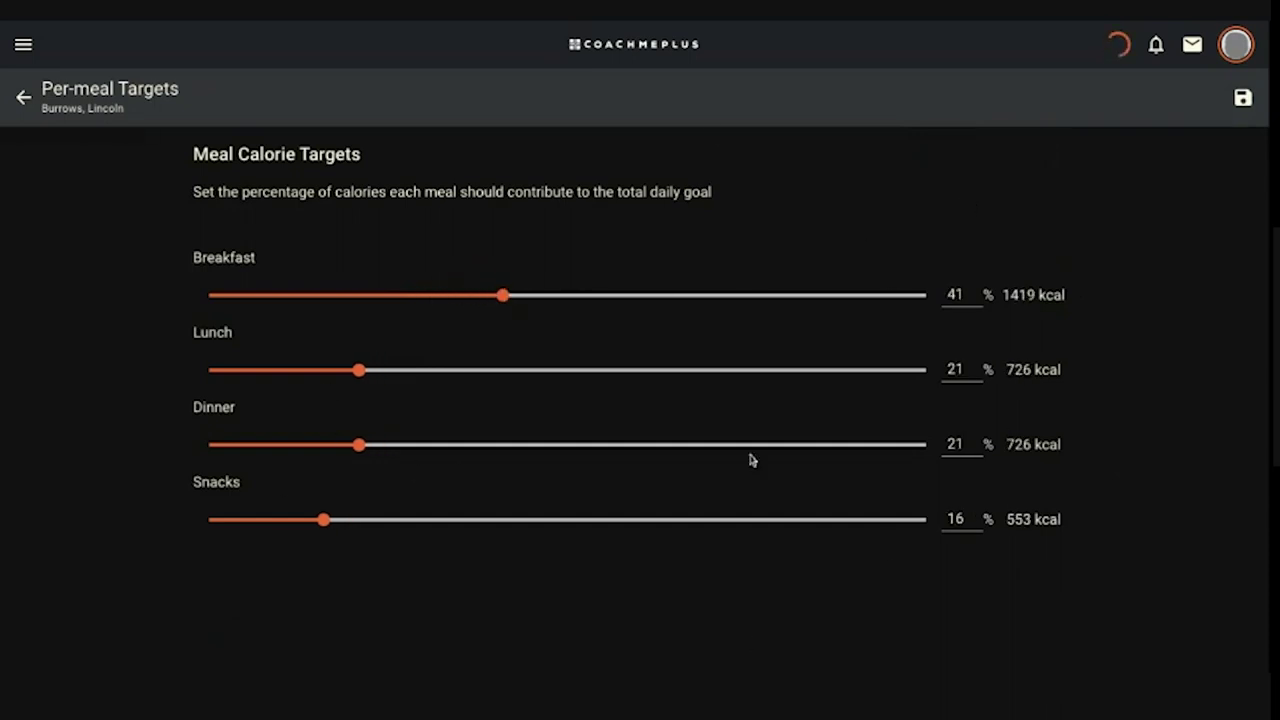
# Set the calorie share of breakfast to 30% and of lunch to 25%.
pyautogui.click(956, 296)
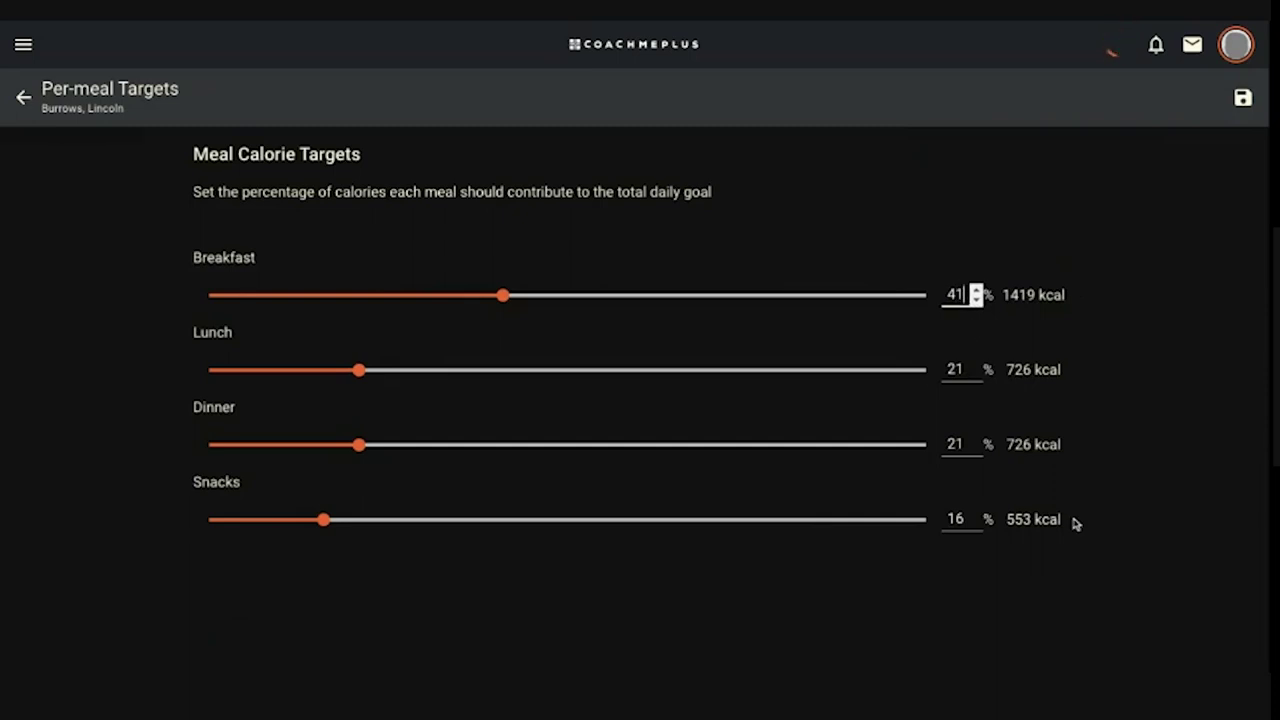
pyautogui.press('BackSpace')
pyautogui.press('BackSpace')
pyautogui.write('30')
pyautogui.press('Tab')
pyautogui.press('Tab')
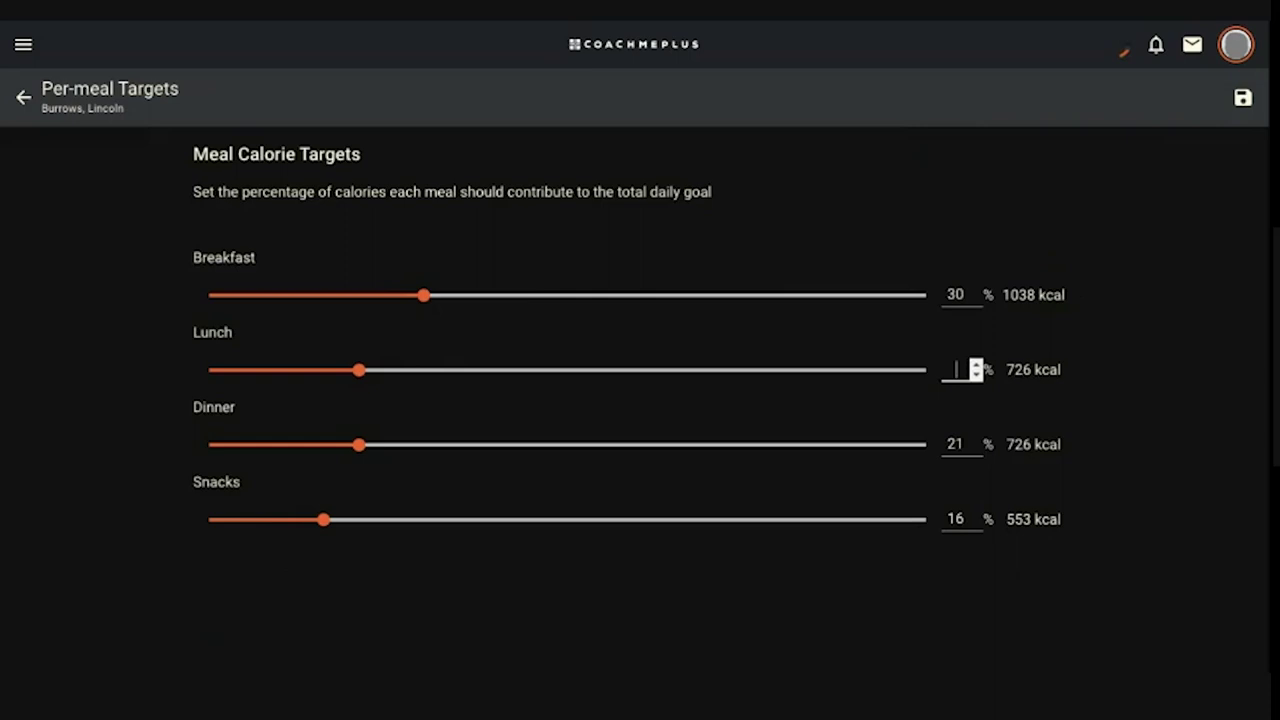
pyautogui.press('Tab')
pyautogui.press('Tab')
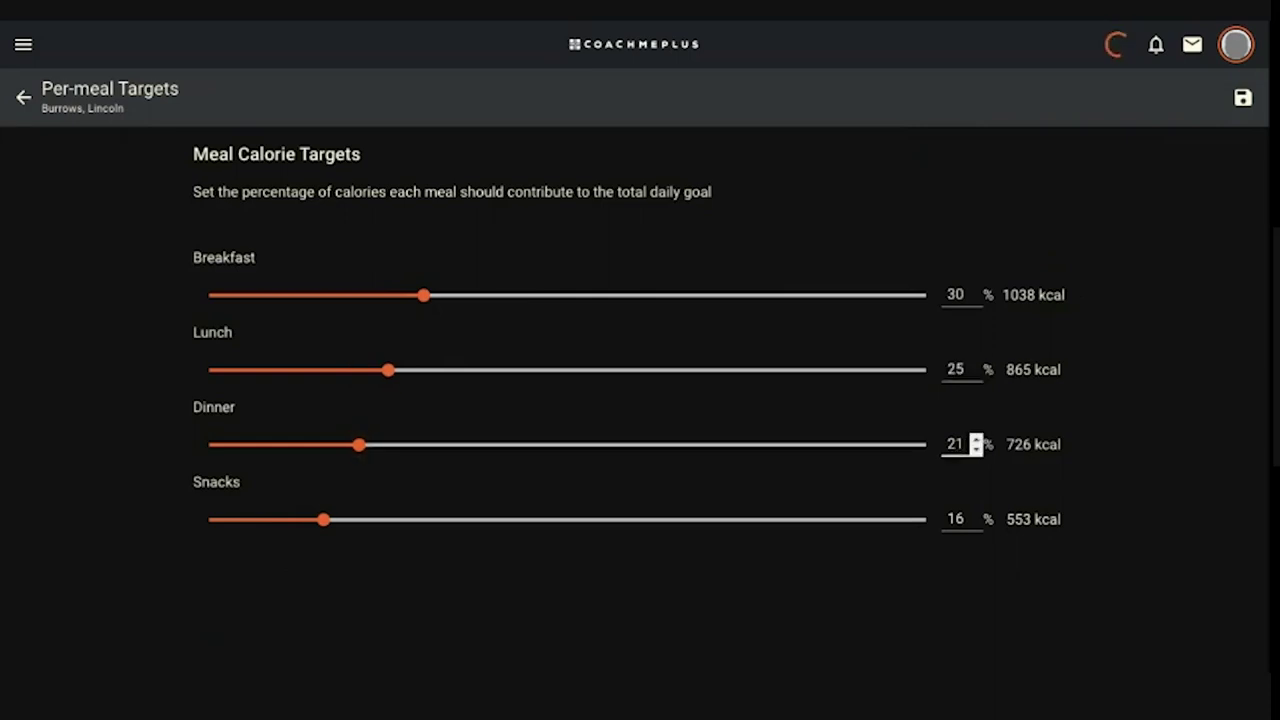
# Set the calorie share of dinner to 25% and of snacks to 20%, and save the meal calorie targets.
pyautogui.click(966, 522)
pyautogui.press('BackSpace')
pyautogui.write('20')
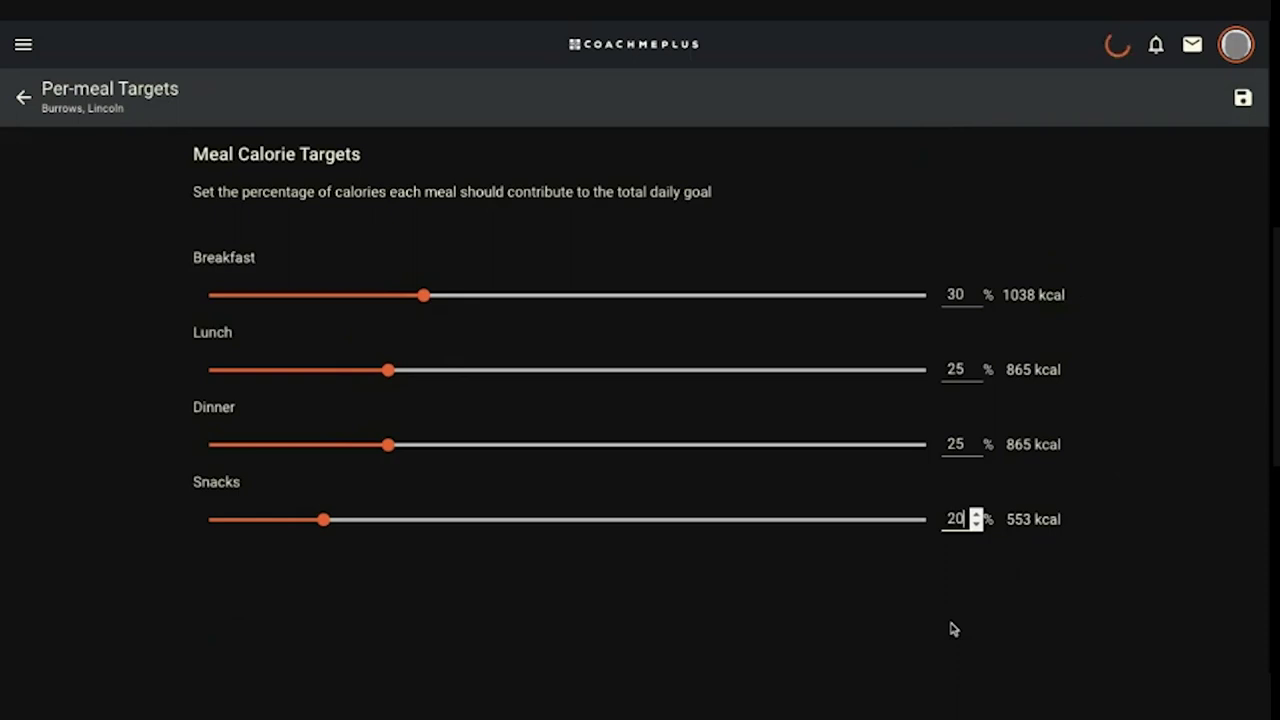
pyautogui.click(973, 617)
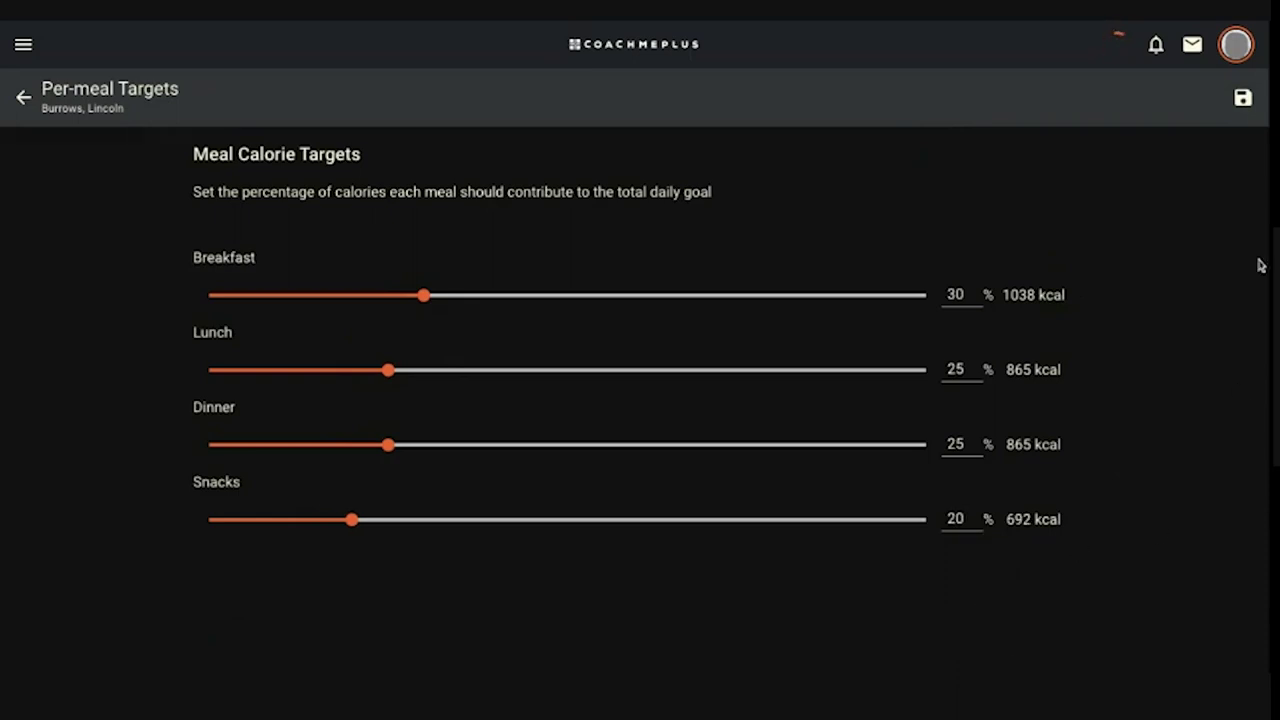
pyautogui.click(1242, 100)
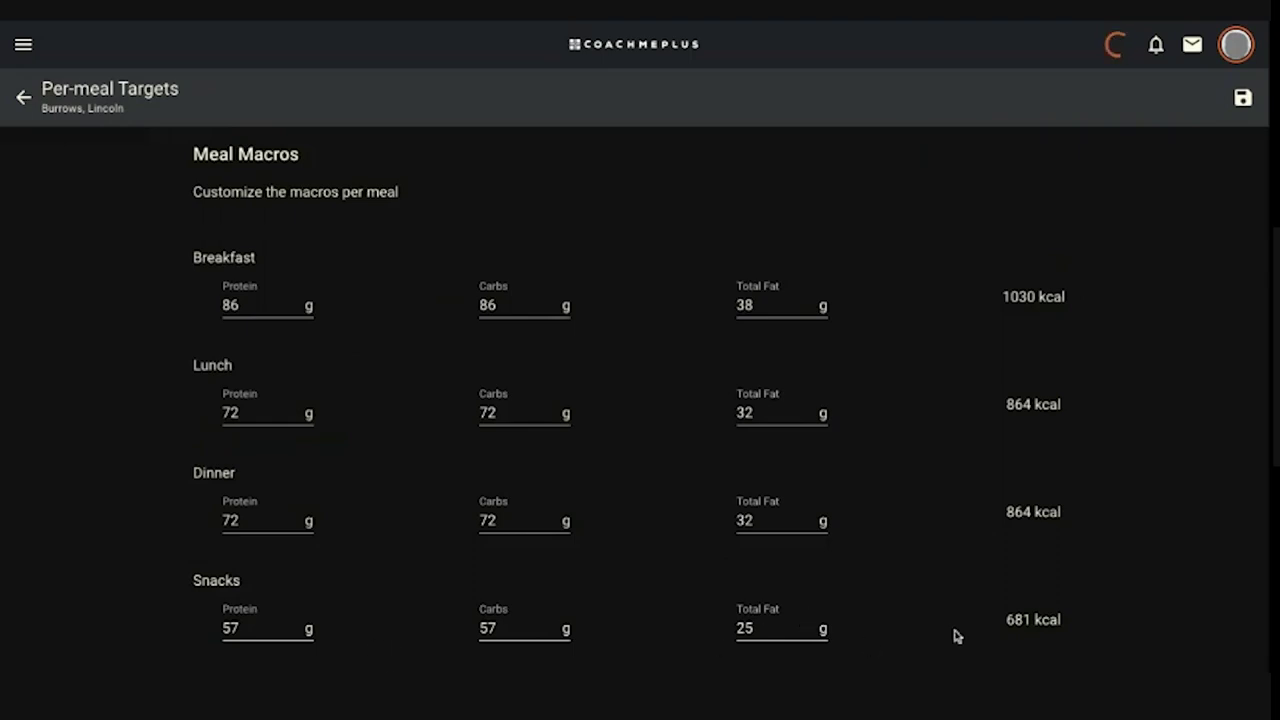
# Customize the dinner macros to 80 g protein and 66 g carbs, and save the per-meal targets.
pyautogui.click(267, 525)
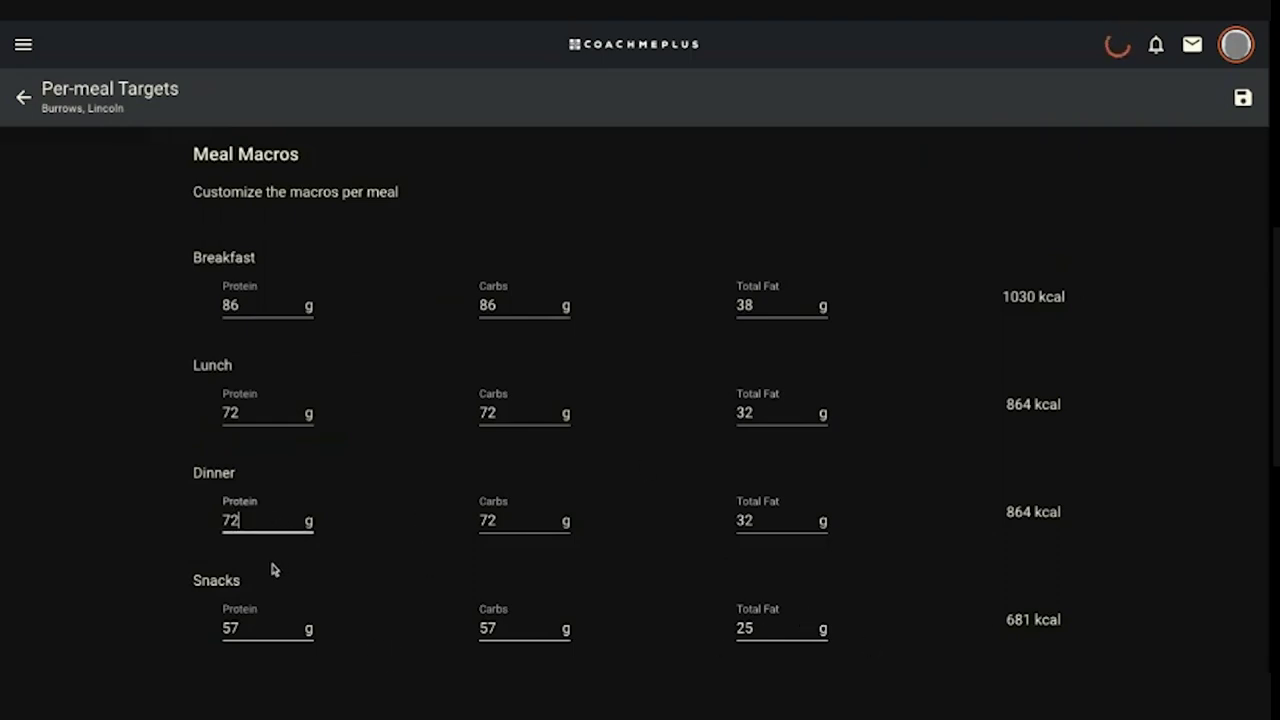
pyautogui.press('BackSpace')
pyautogui.press('BackSpace')
pyautogui.write('80')
pyautogui.click(504, 522)
pyautogui.press('BackSpace')
pyautogui.press('BackSpace')
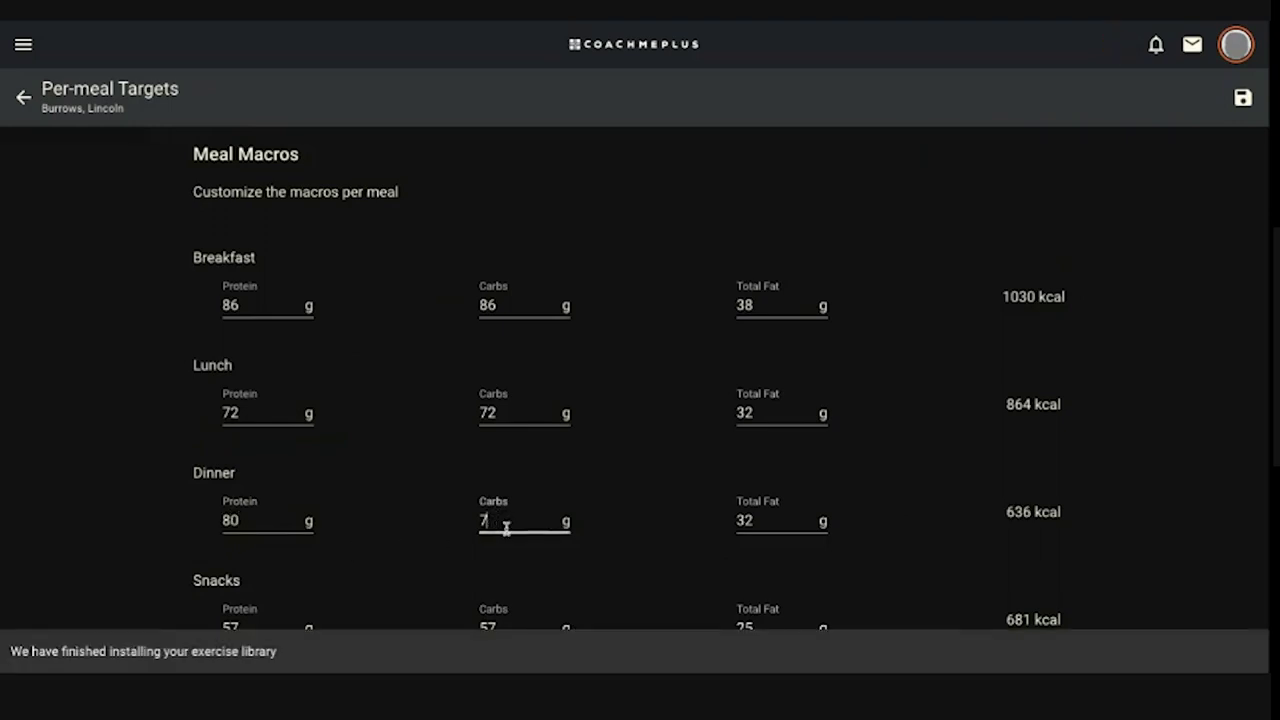
pyautogui.write('66')
pyautogui.click(1107, 481)
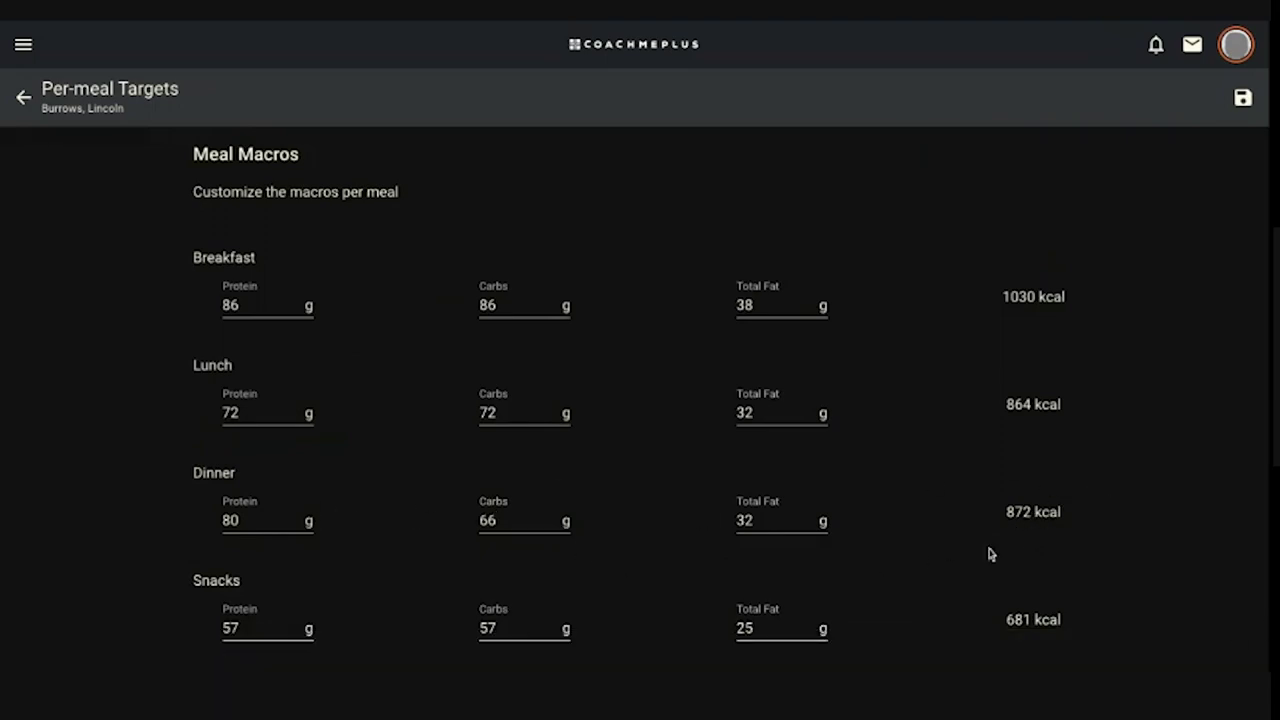
pyautogui.click(1244, 110)
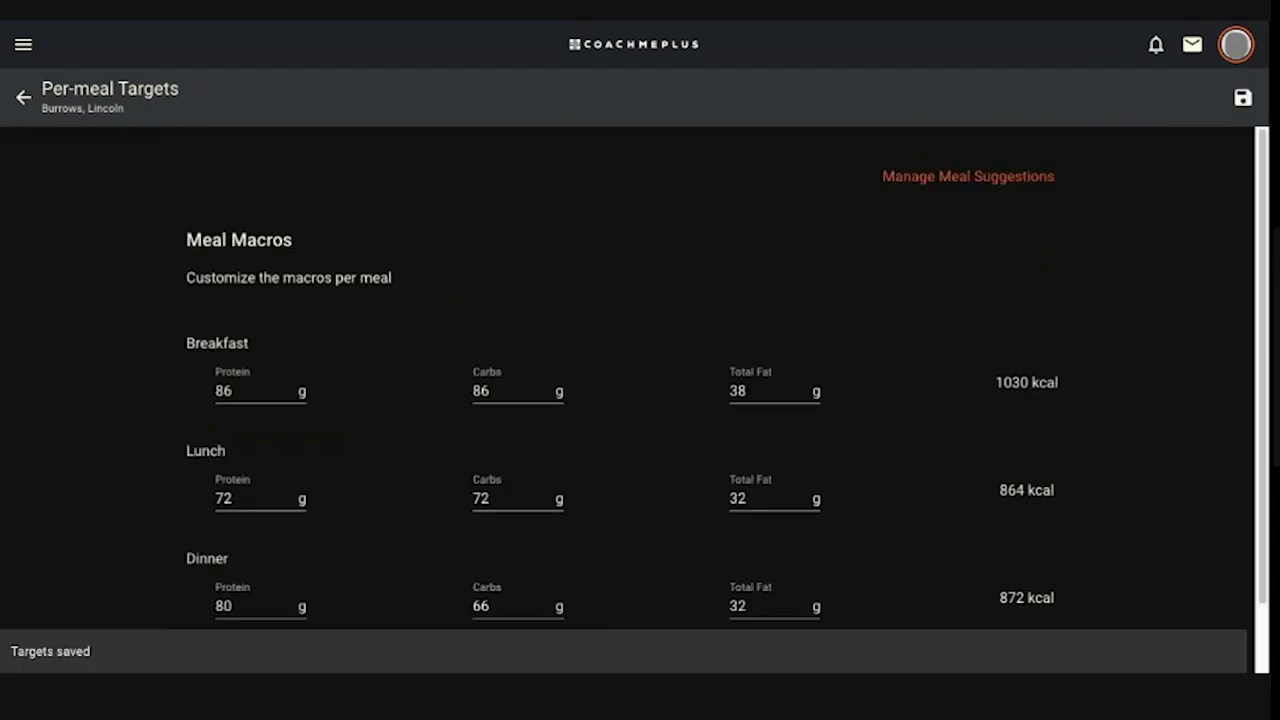
# Open the meal suggestions, start a lunch suggestion and select chicken breast from the common foods found by searching "chicken breast".
pyautogui.click(931, 178)
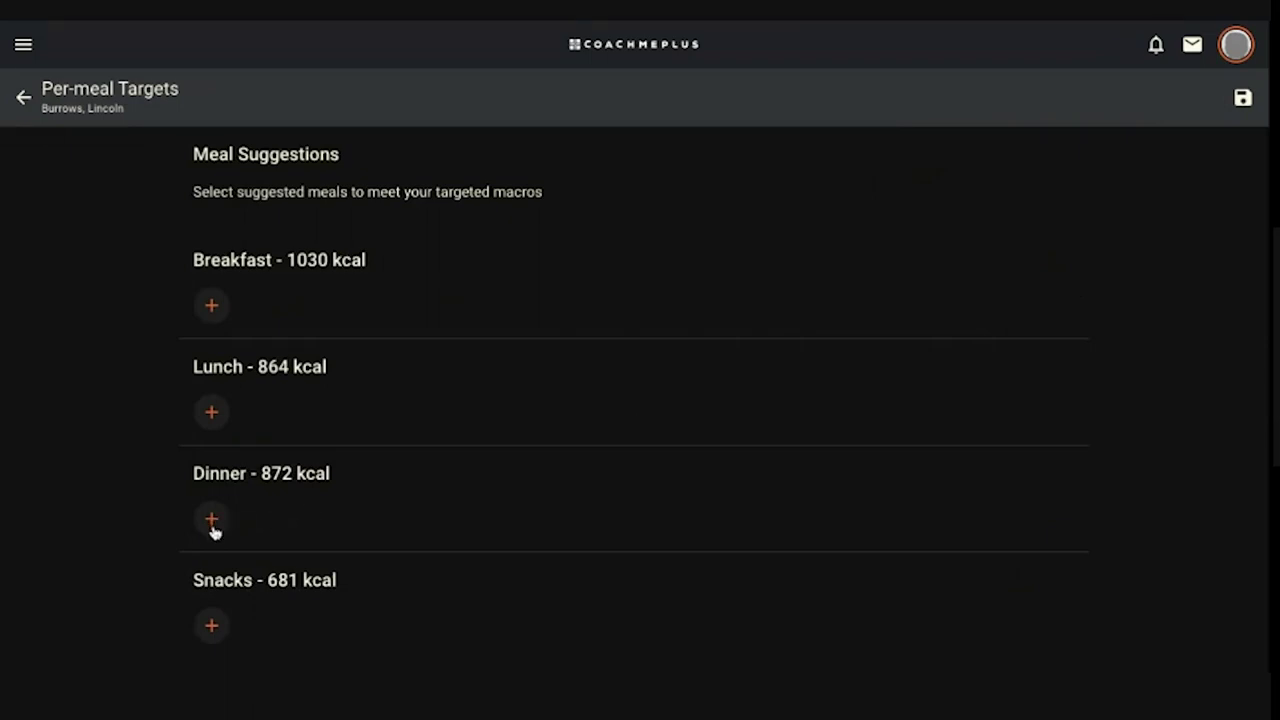
pyautogui.click(209, 415)
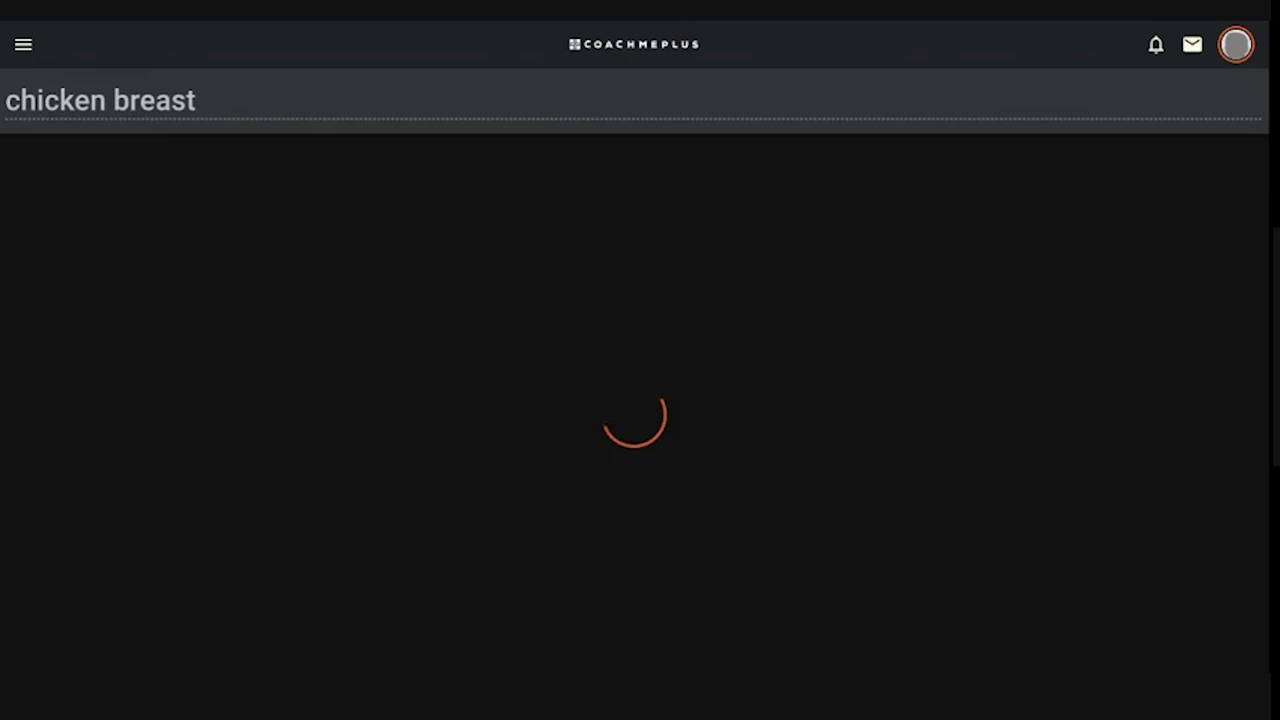
pyautogui.scroll(-1, 262, 478)
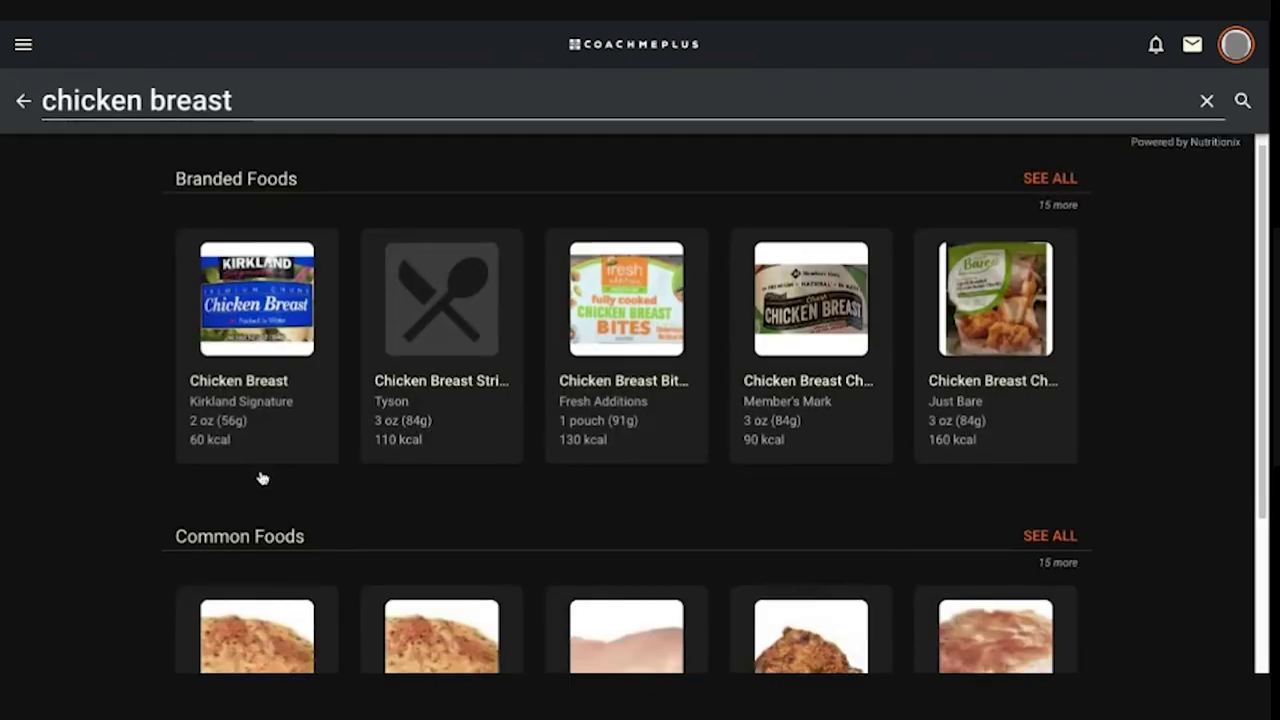
pyautogui.scroll(-2, 262, 478)
pyautogui.click(262, 478)
pyautogui.scroll(-5, 616, 530)
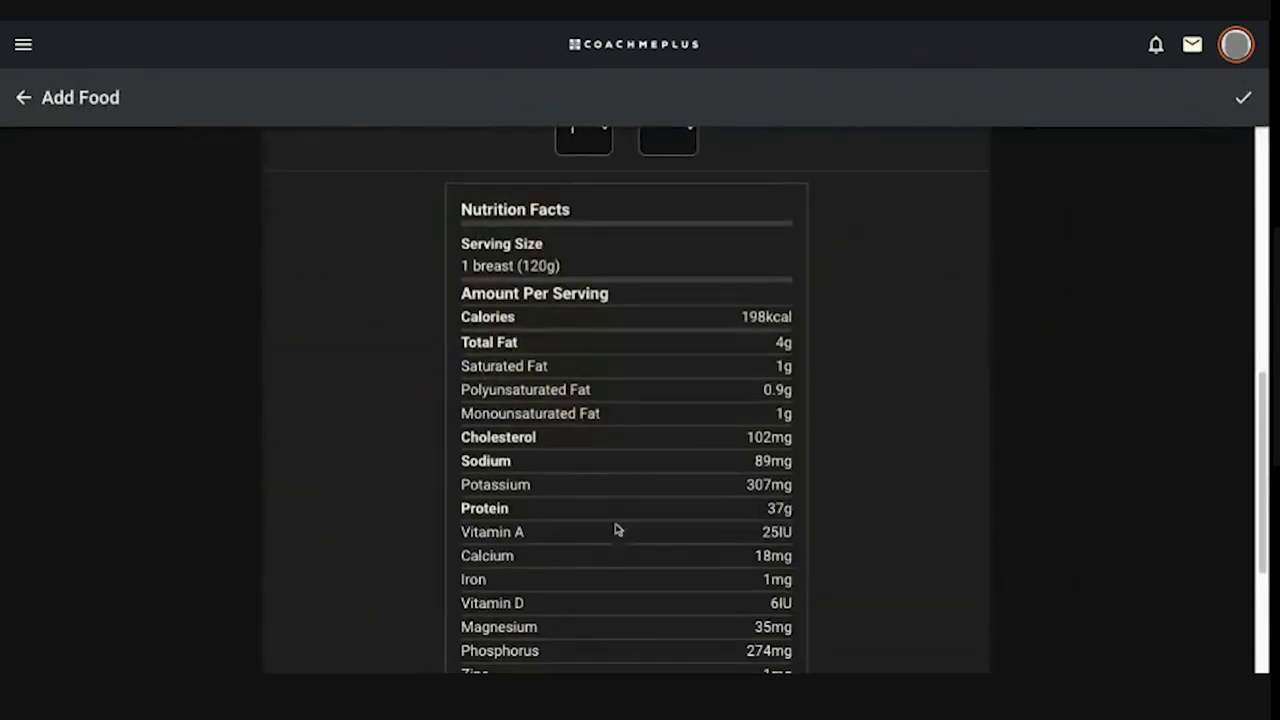
pyautogui.scroll(4, 520, 275)
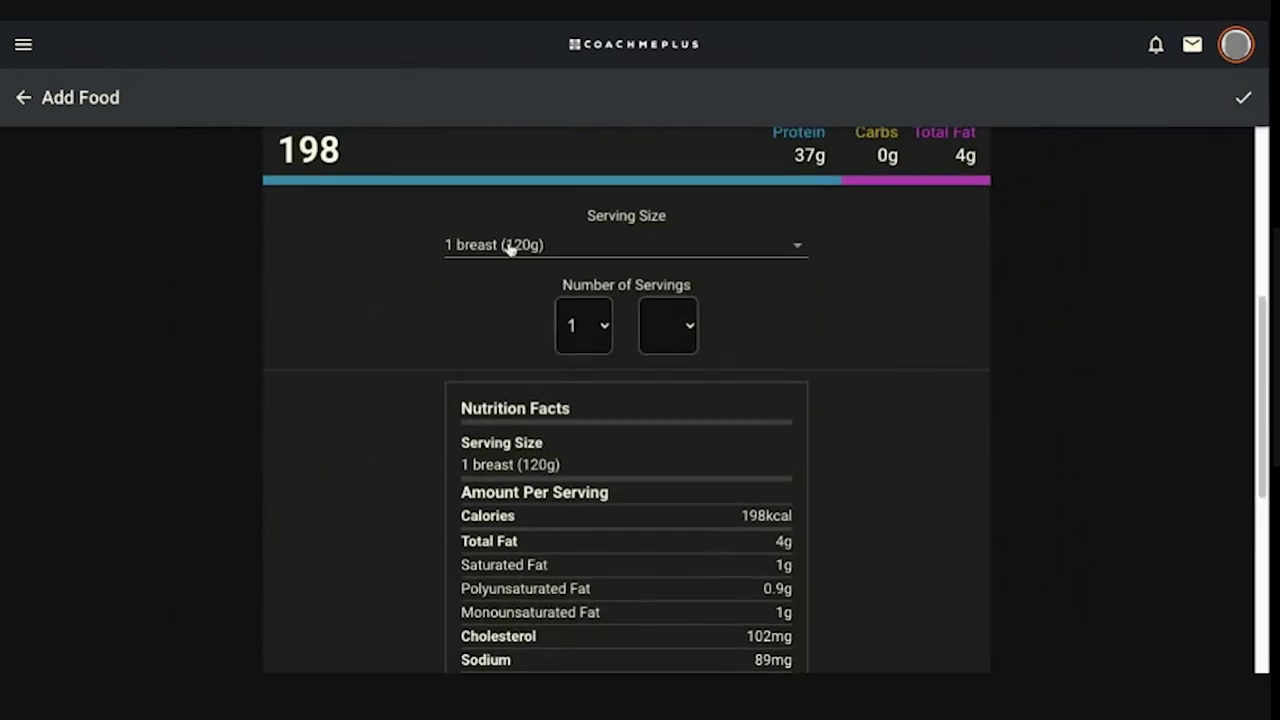
# Add the chicken breast to the lunch suggestion with a serving size of 1 oz (28g) and 8 servings.
pyautogui.click(510, 248)
pyautogui.click(485, 432)
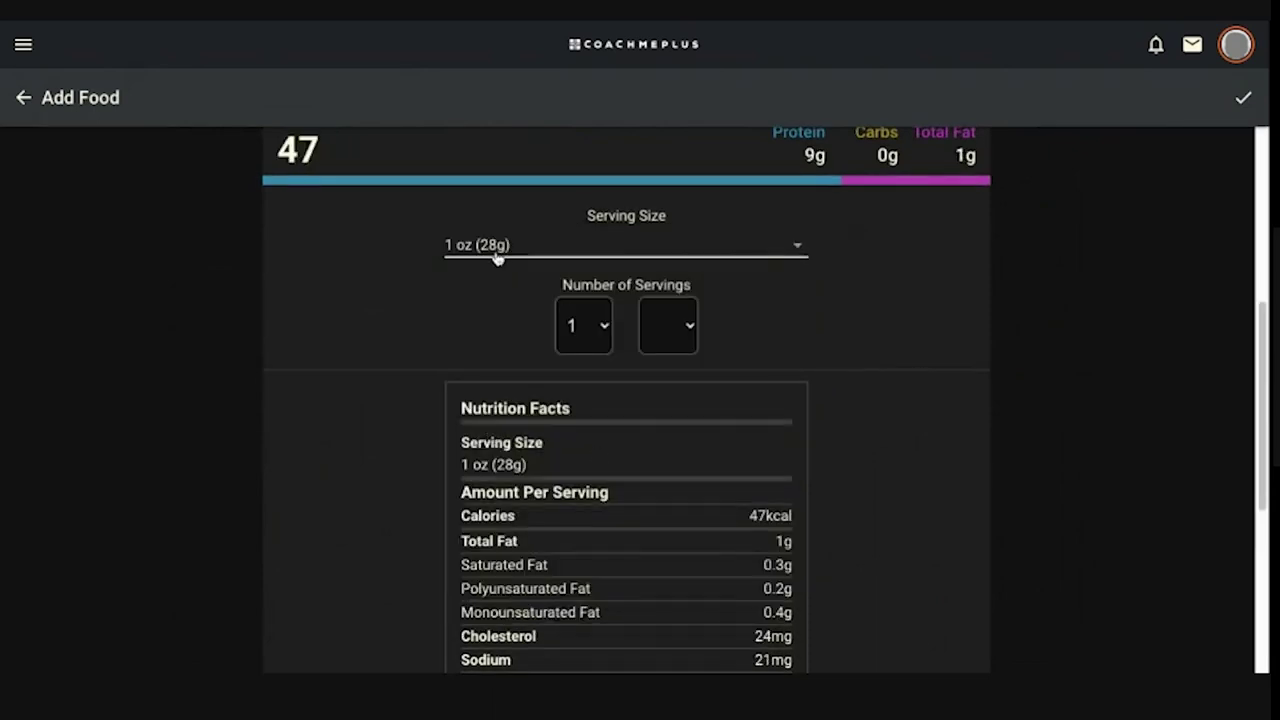
pyautogui.click(590, 326)
pyautogui.press('8')
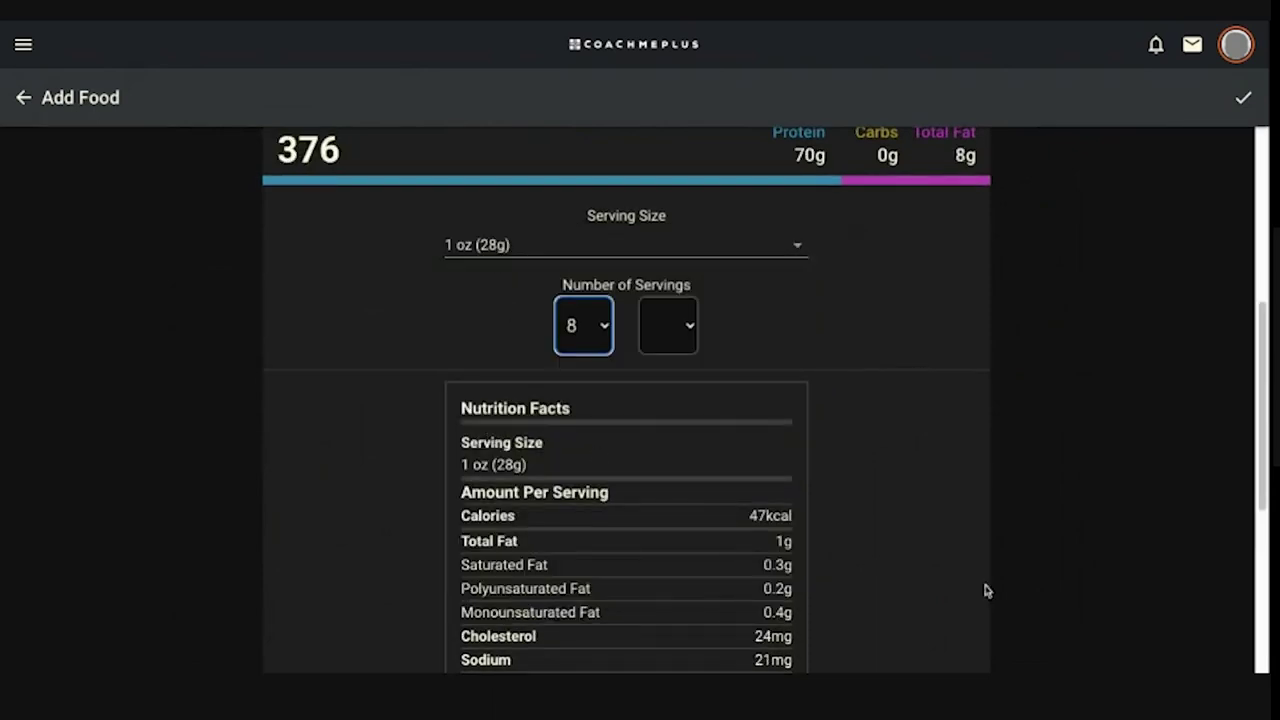
pyautogui.click(1248, 98)
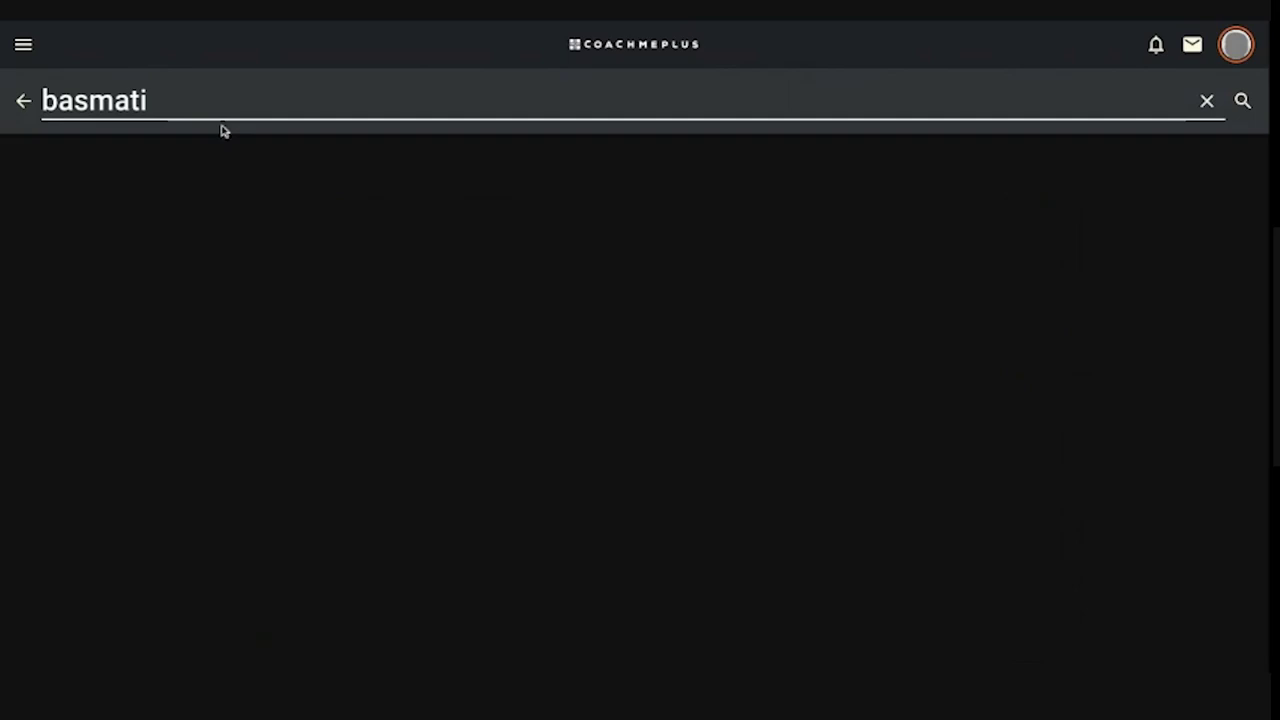
# Search for basmati and add one serving of 1 cup (158g) to the lunch suggestion.
pyautogui.press('Return')
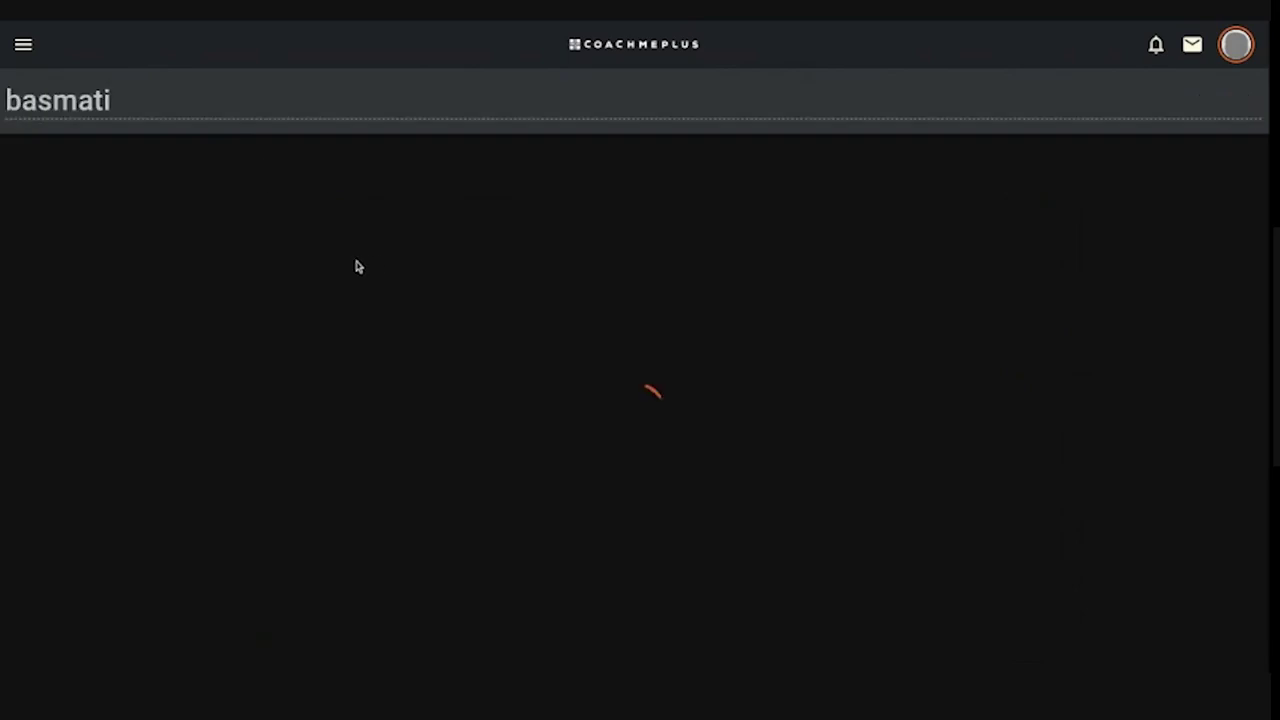
pyautogui.click(283, 479)
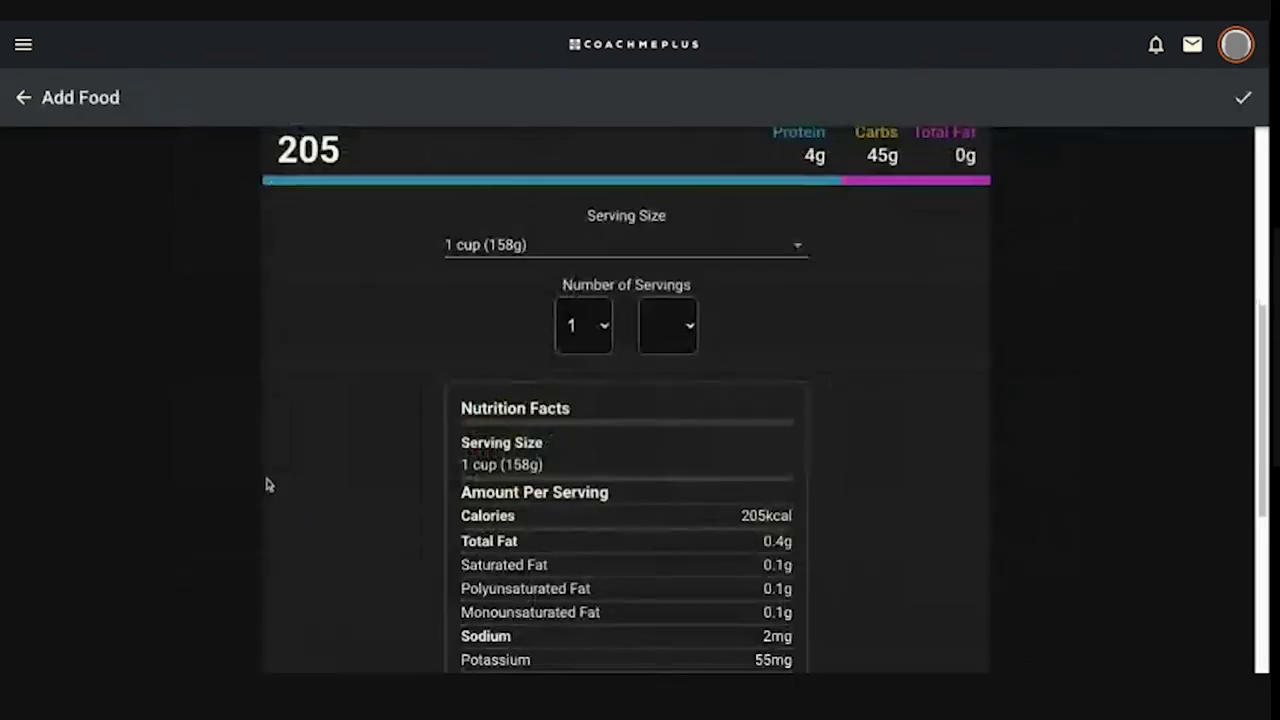
pyautogui.scroll(1, 1060, 344)
pyautogui.click(1252, 103)
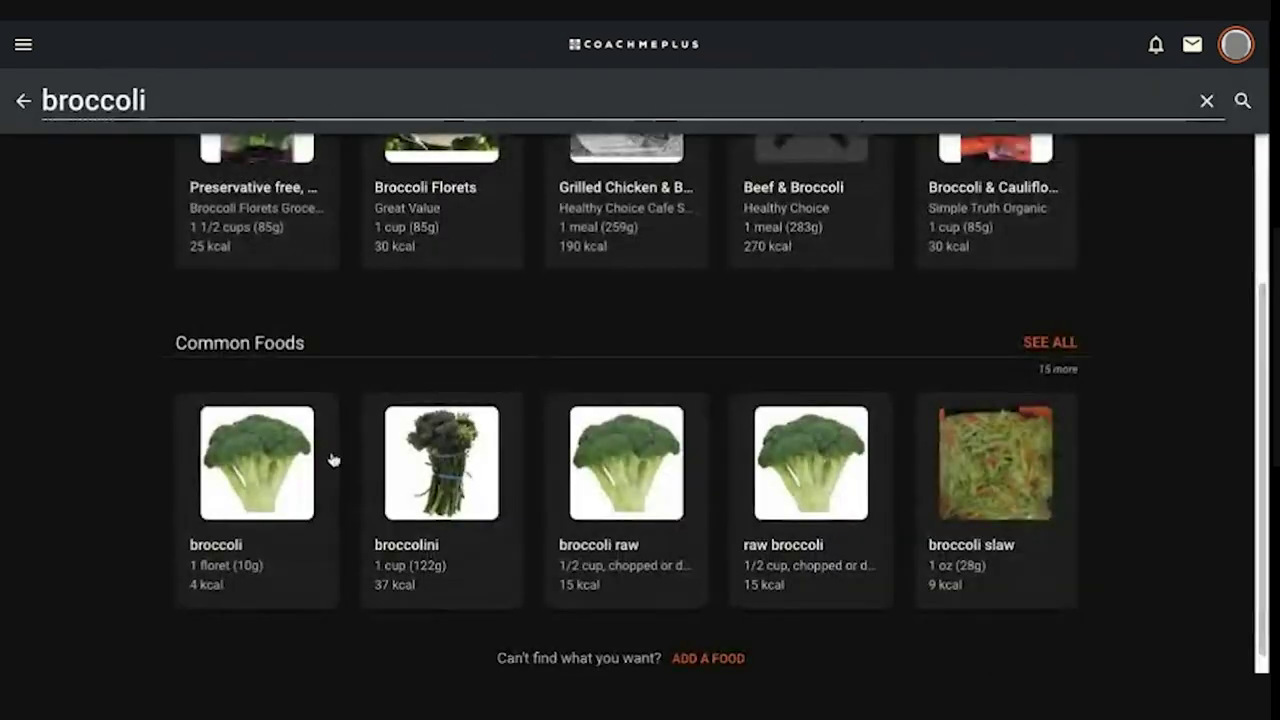
# Add common-food broccoli to the lunch suggestion as 2 servings of 1/2 cup, chopped (78g).
pyautogui.click(267, 502)
pyautogui.click(520, 330)
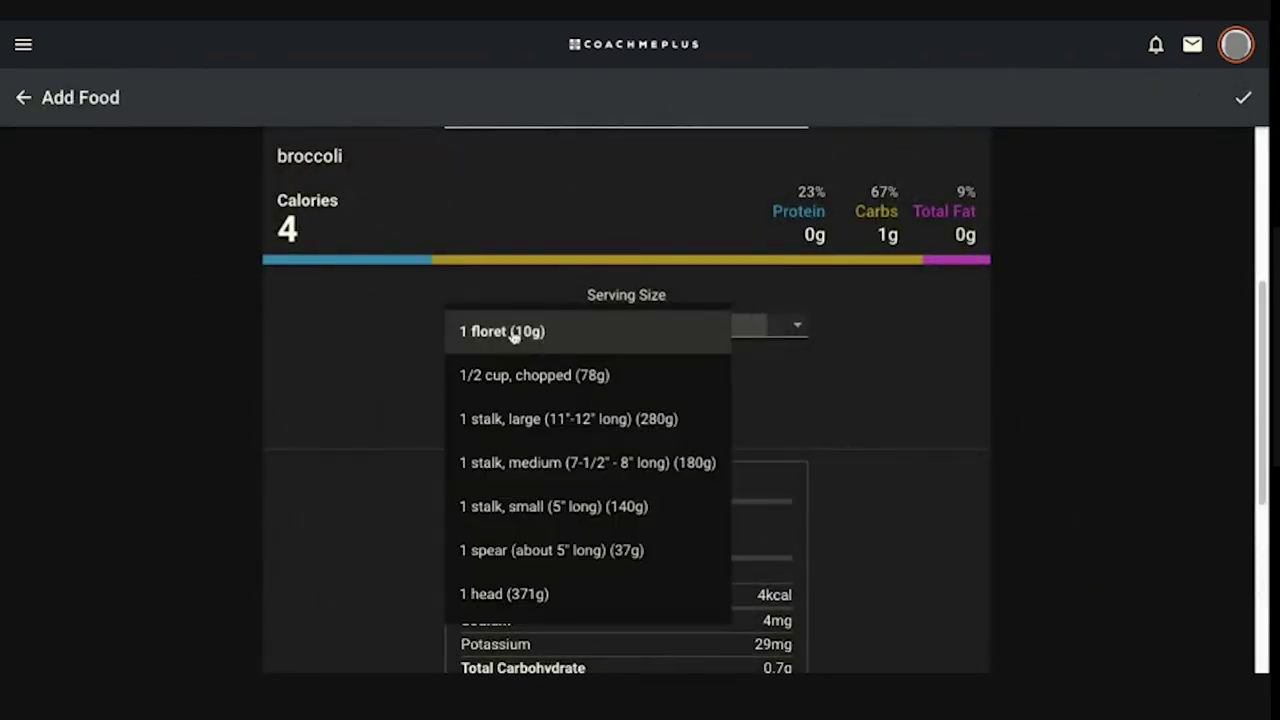
pyautogui.click(520, 376)
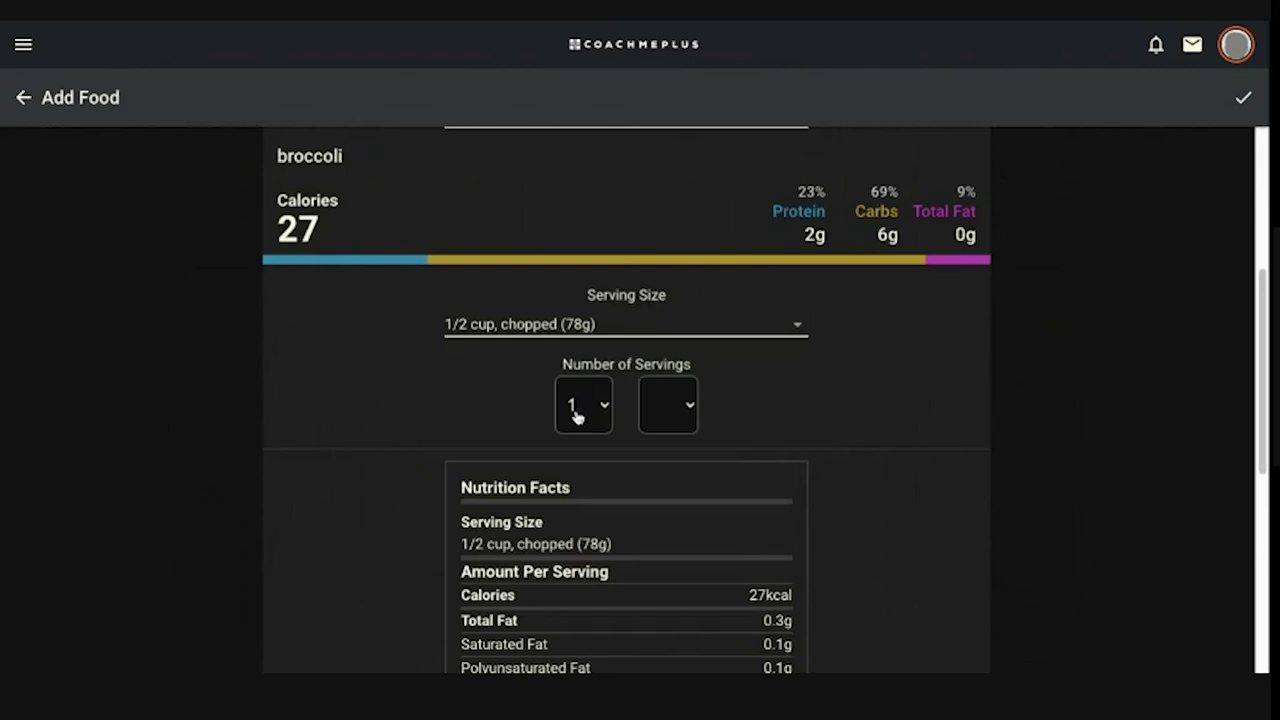
pyautogui.click(577, 417)
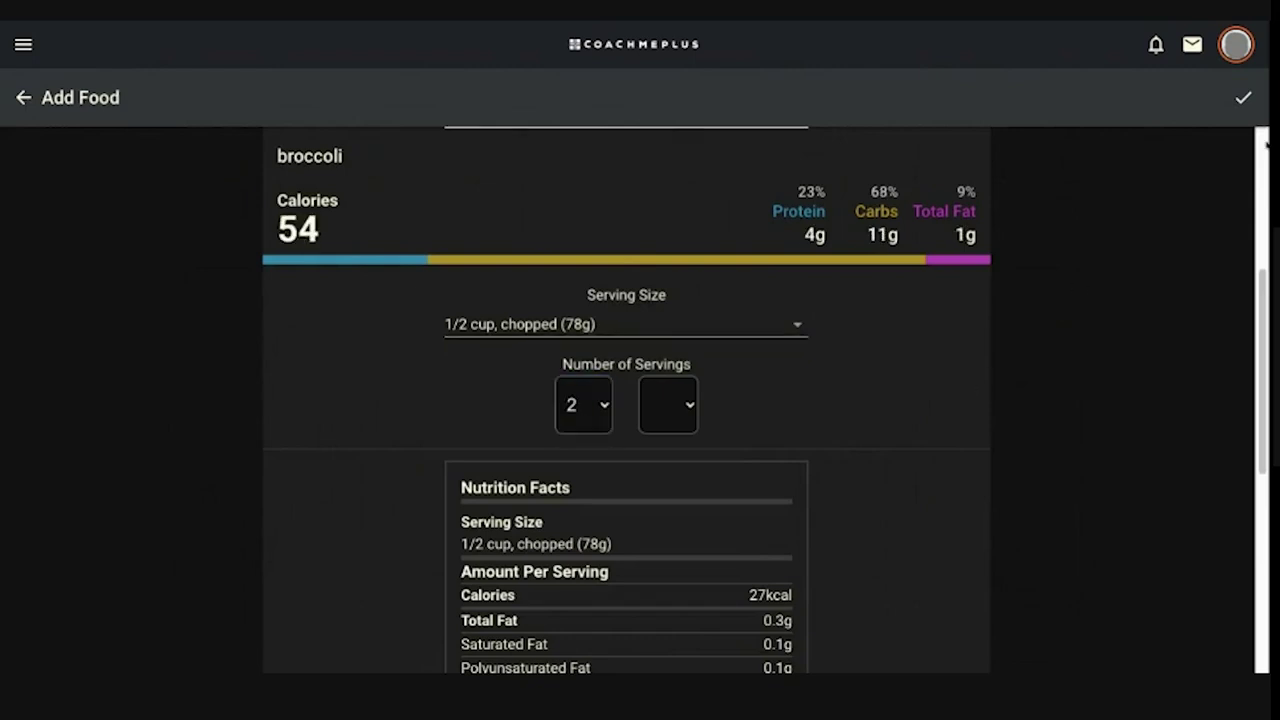
pyautogui.click(1256, 98)
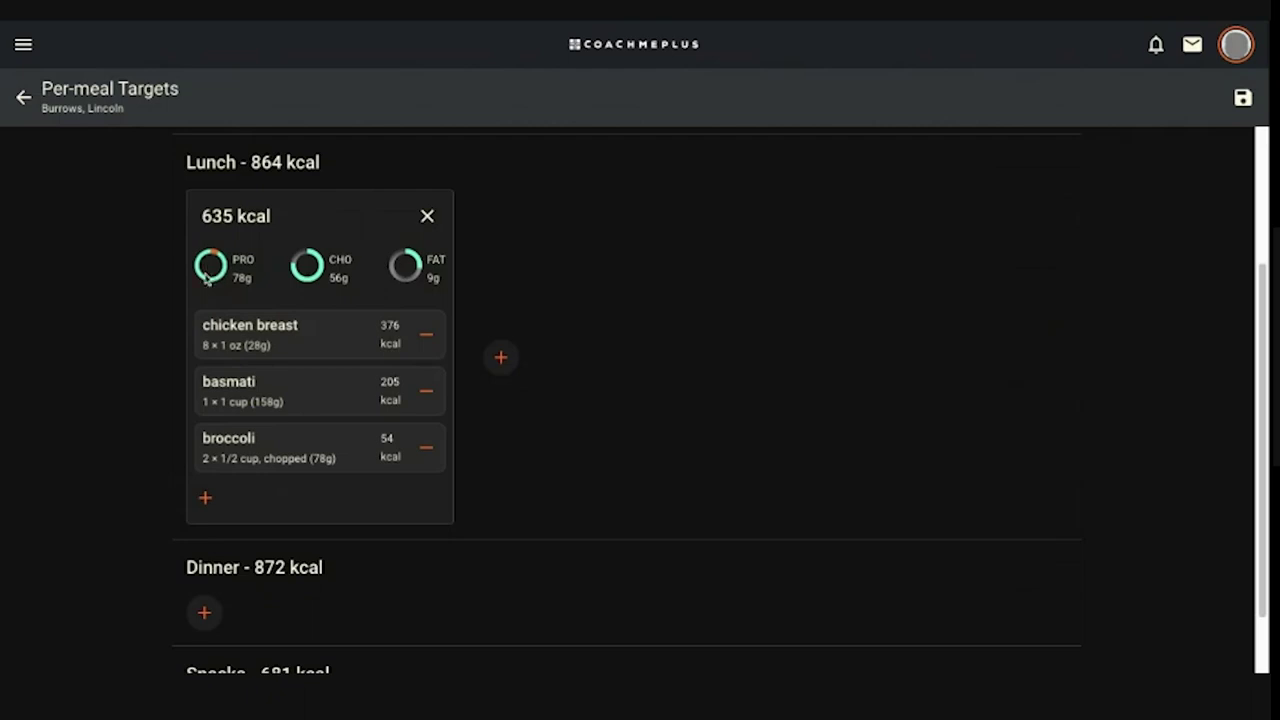
# Add common-food olive oil to the lunch suggestion as one serving of 1 tablespoon (13g).
pyautogui.click(205, 497)
pyautogui.write('olive ')
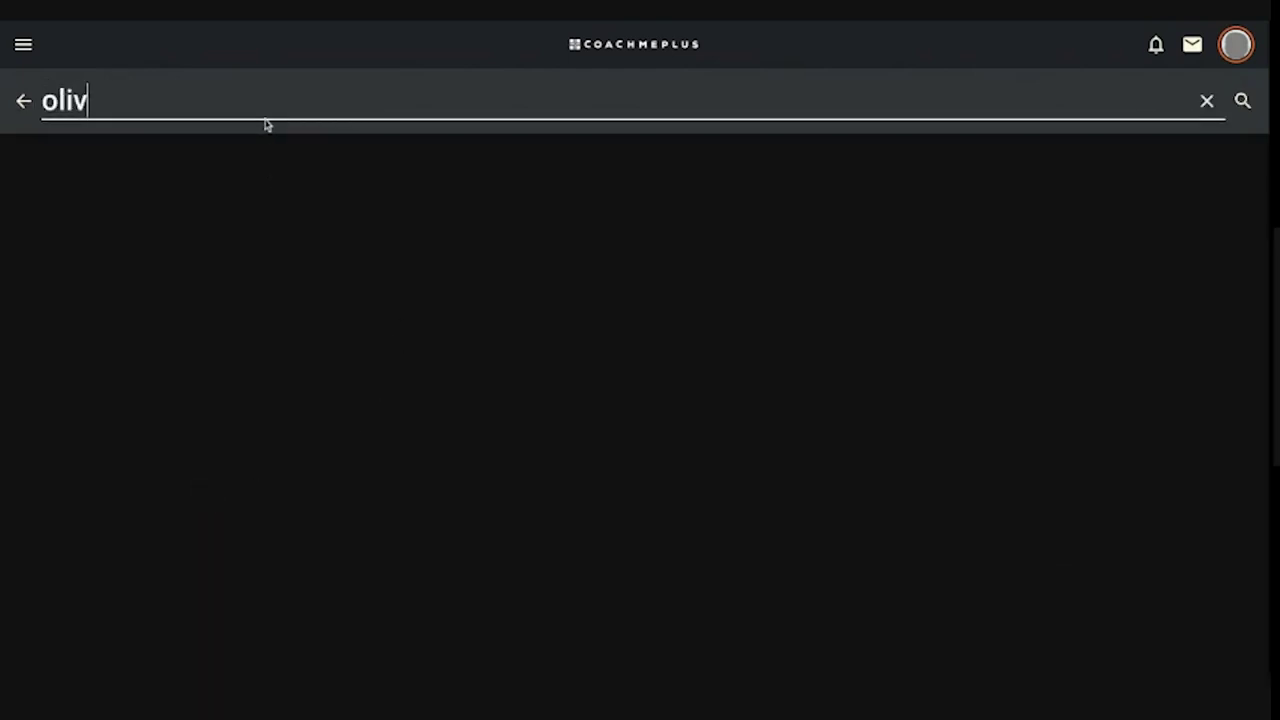
pyautogui.write('oil')
pyautogui.press('Return')
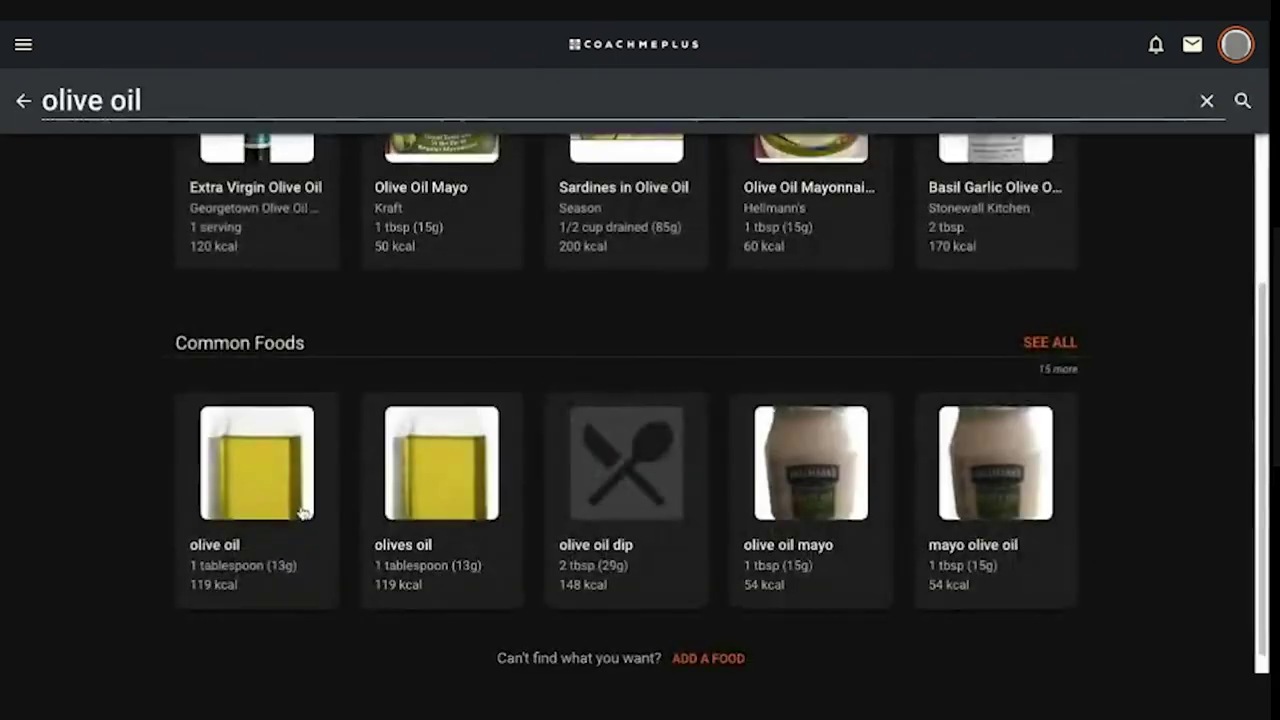
pyautogui.click(257, 463)
pyautogui.click(1243, 94)
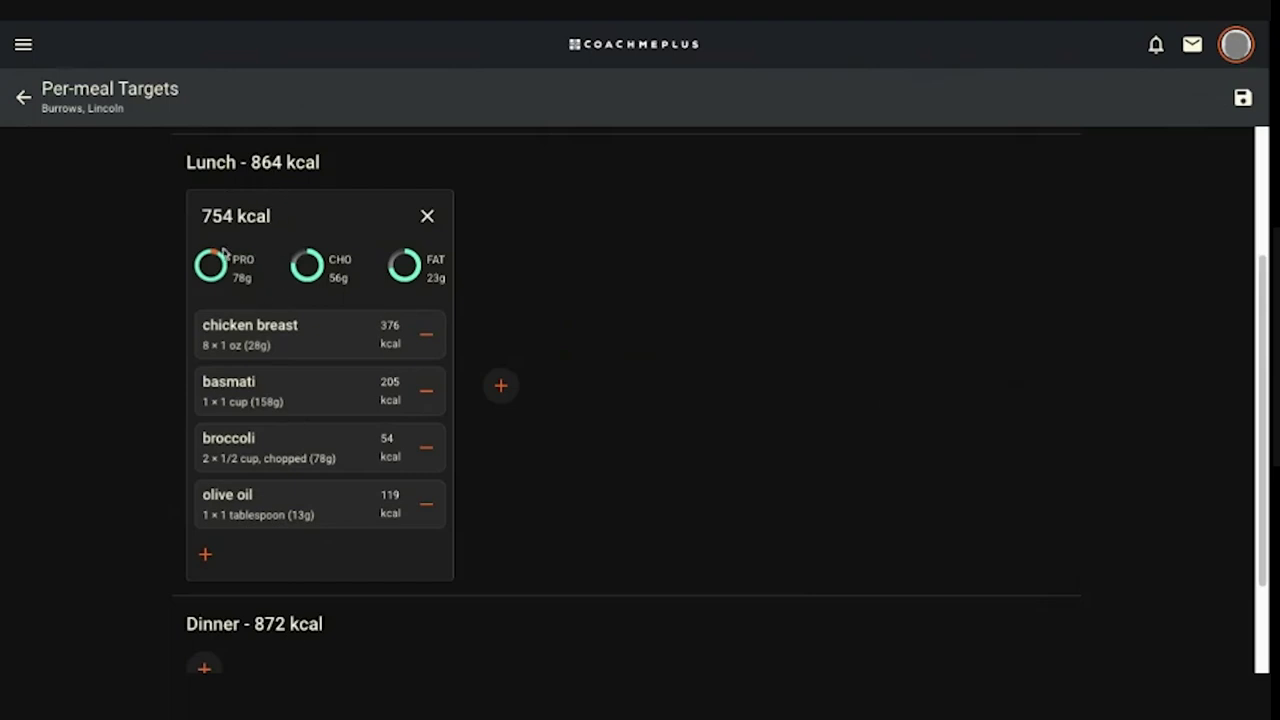
# Review the lunch suggestion's foods and macros and save the athlete's meal suggestions.
pyautogui.scroll(3, 499, 435)
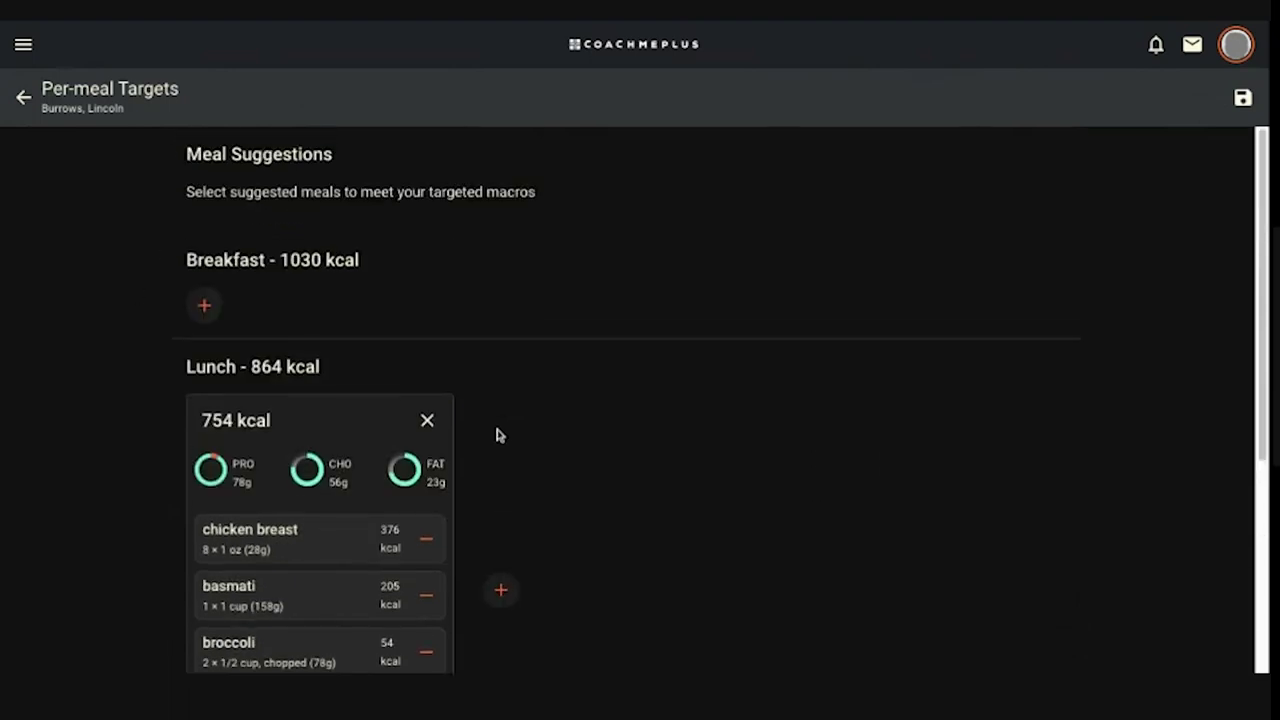
pyautogui.click(1243, 99)
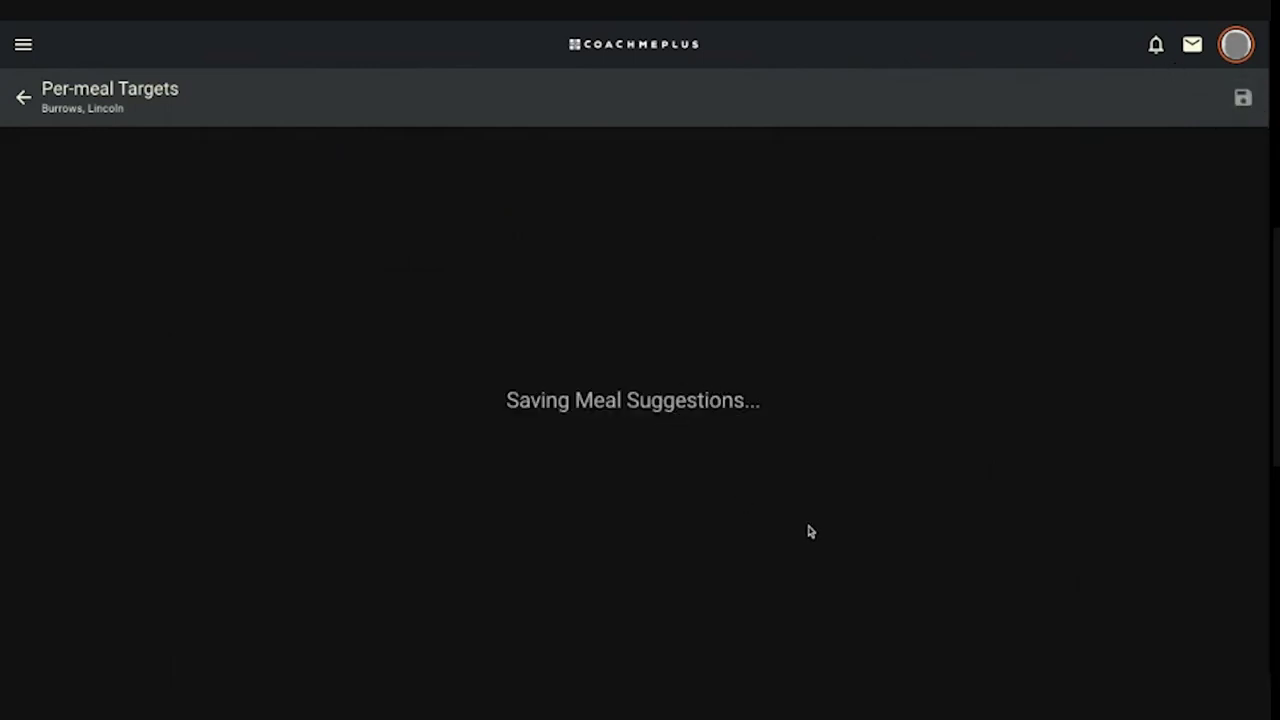
pyautogui.scroll(-4, 426, 443)
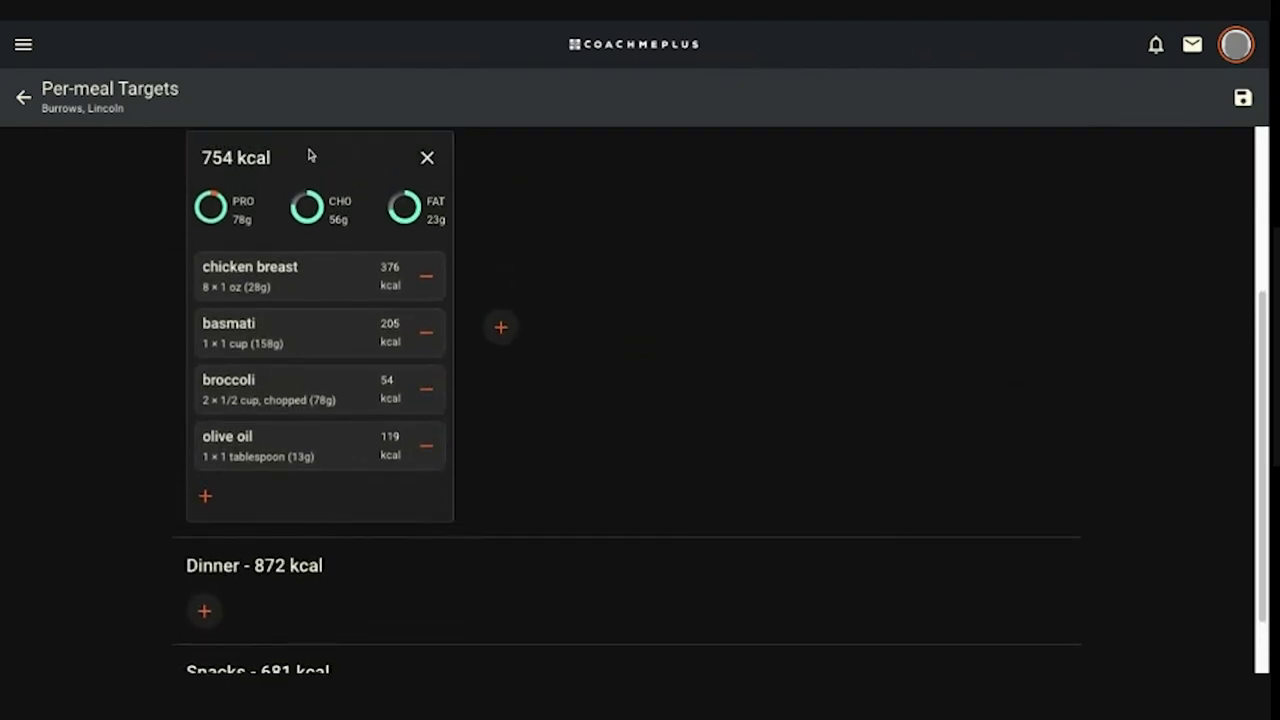
pyautogui.scroll(2, 316, 190)
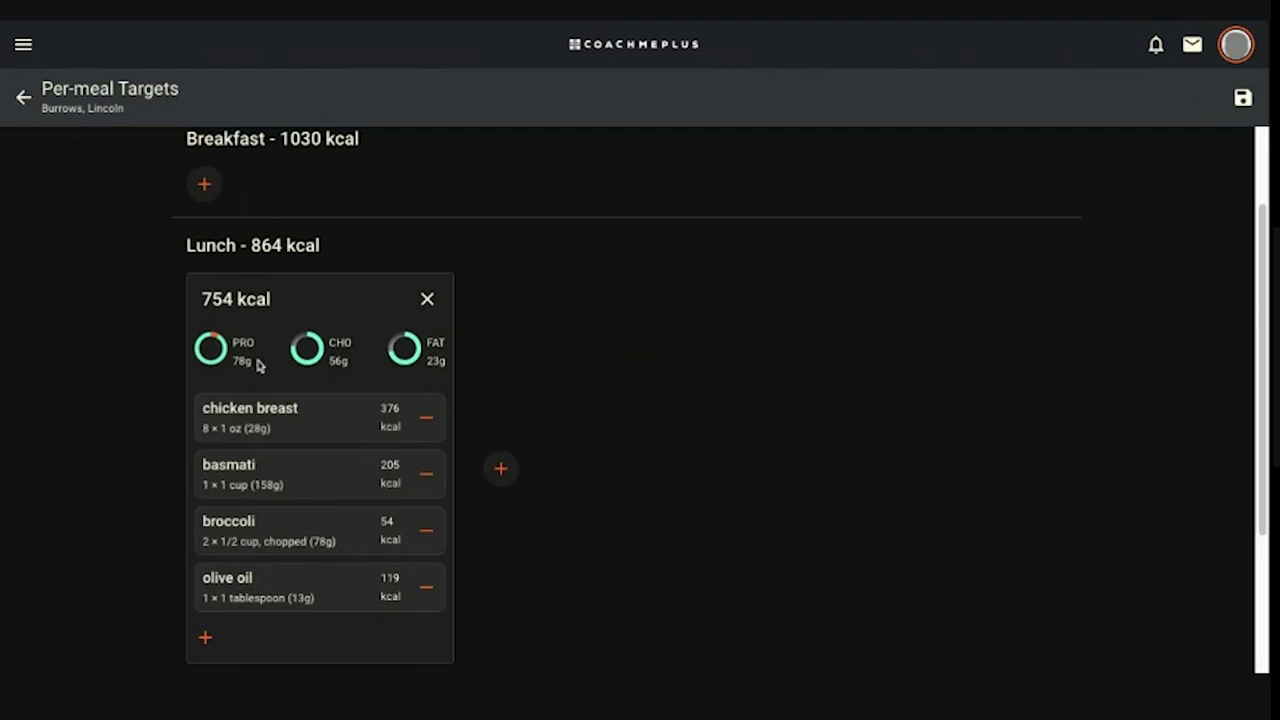
pyautogui.scroll(2, 258, 366)
pyautogui.click(1243, 98)
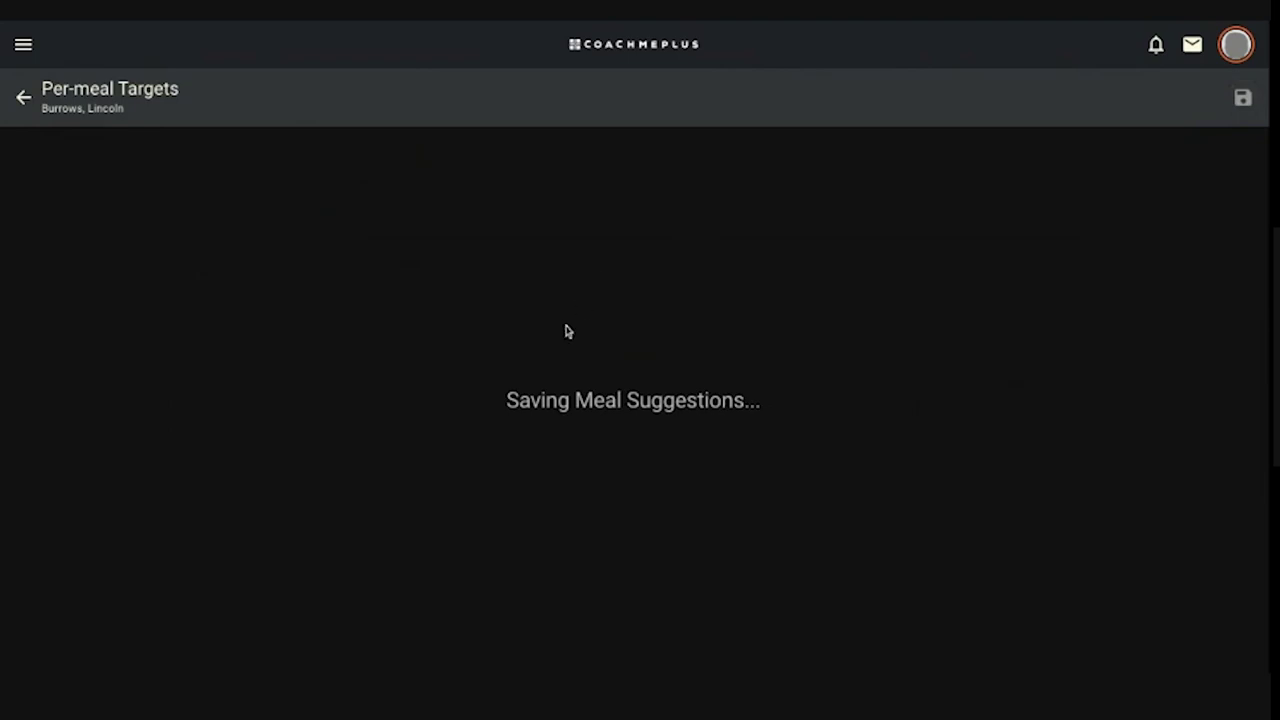
# Return from the per-meal targets to the athlete's Meal Log for 08/31/2023 and collapse the navigation sidebar.
pyautogui.click(27, 95)
pyautogui.click(27, 97)
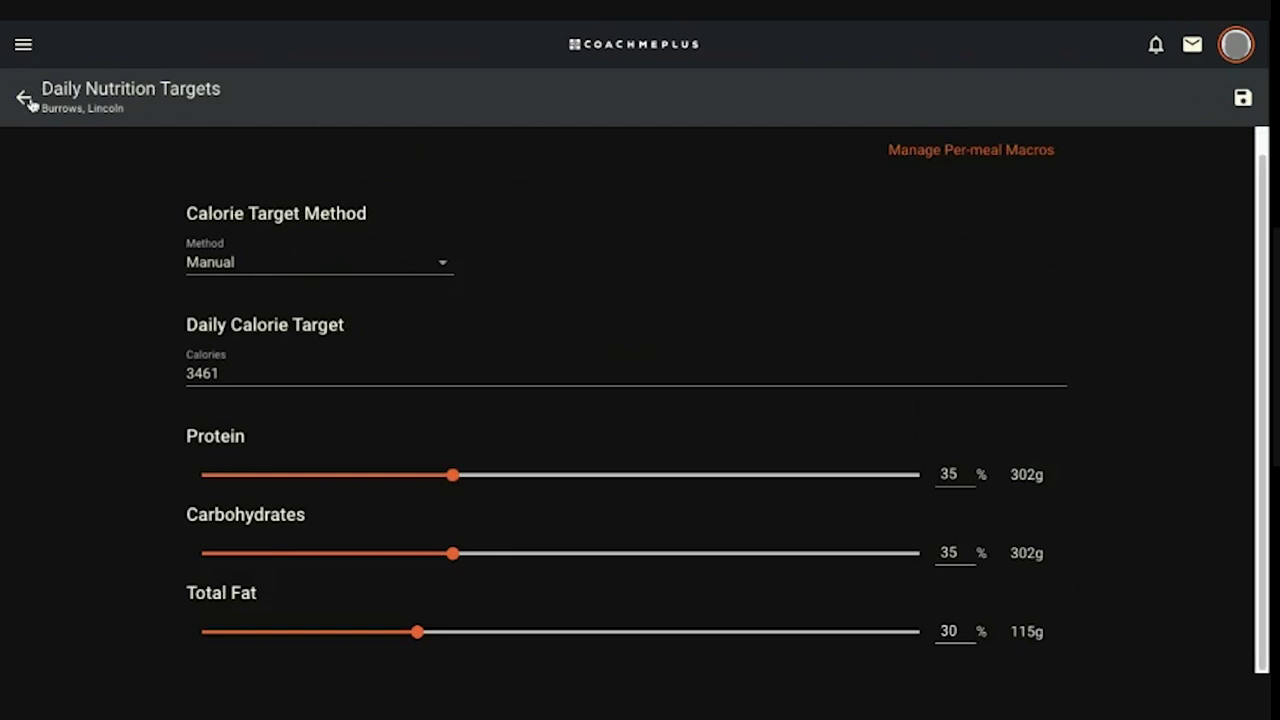
pyautogui.click(27, 98)
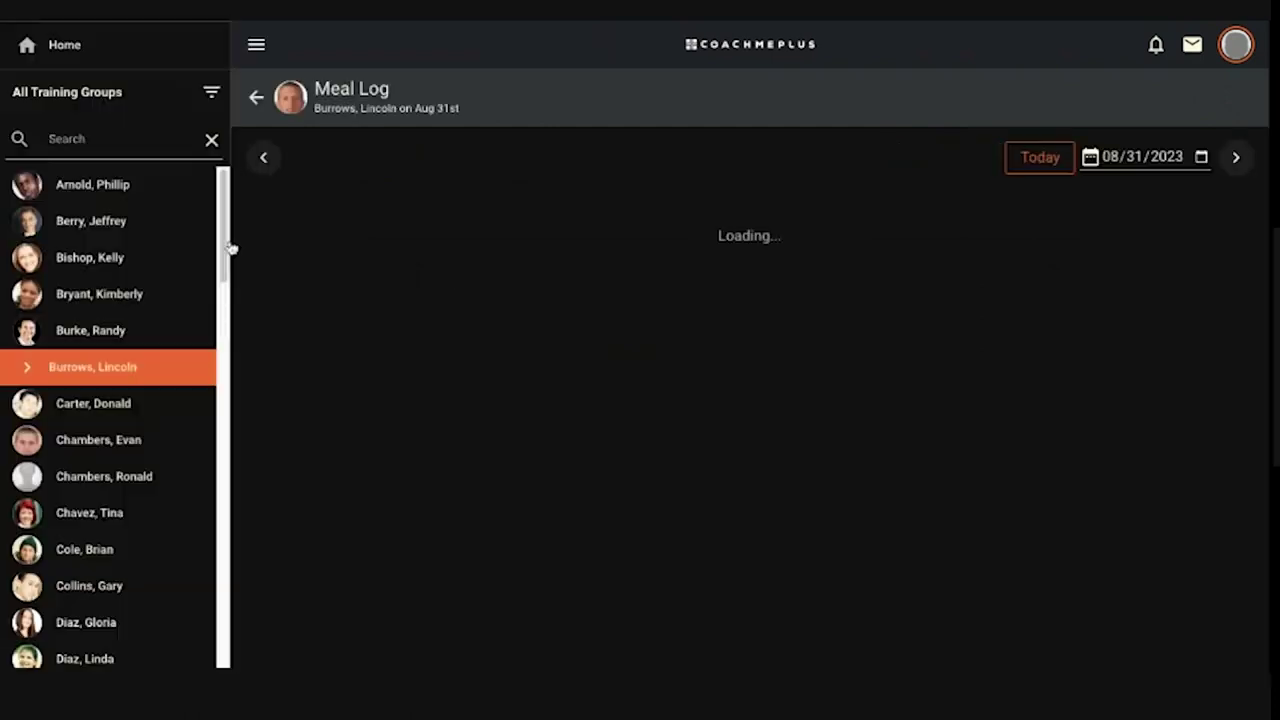
pyautogui.click(257, 50)
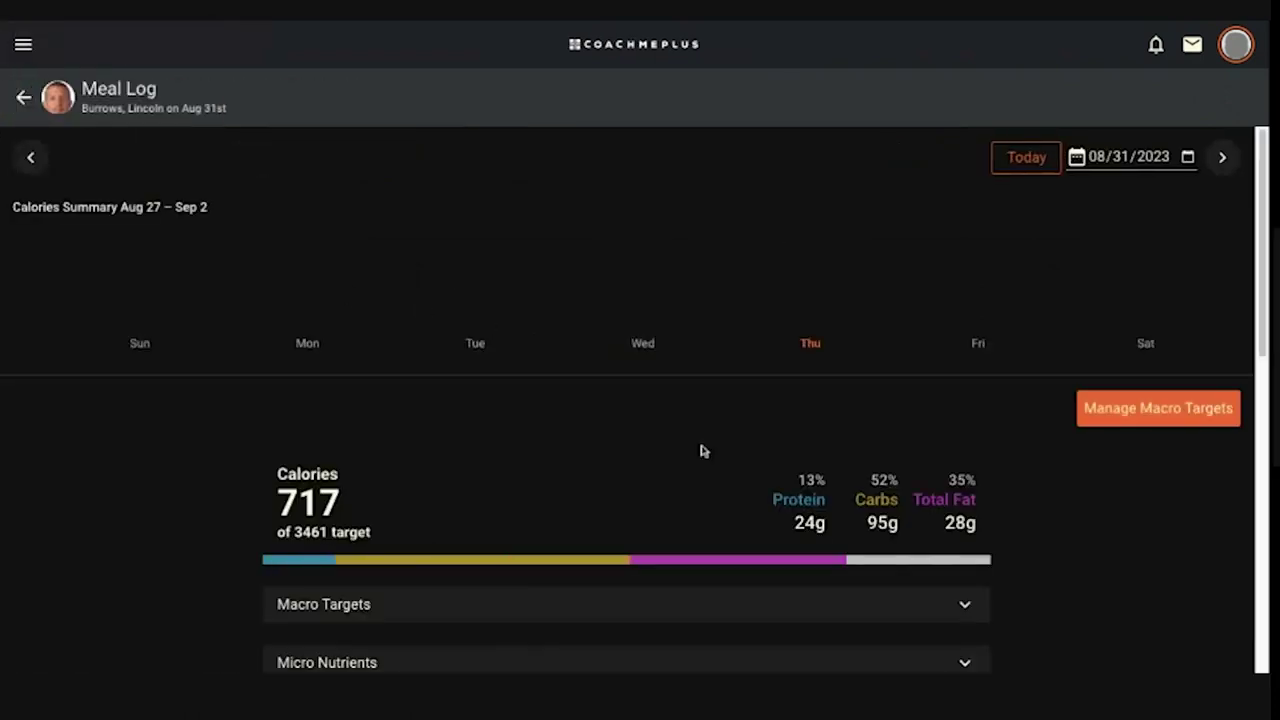
# Expand the Macro Targets in the Meal Log and review the day's macro progress and logged meals.
pyautogui.scroll(-2, 855, 472)
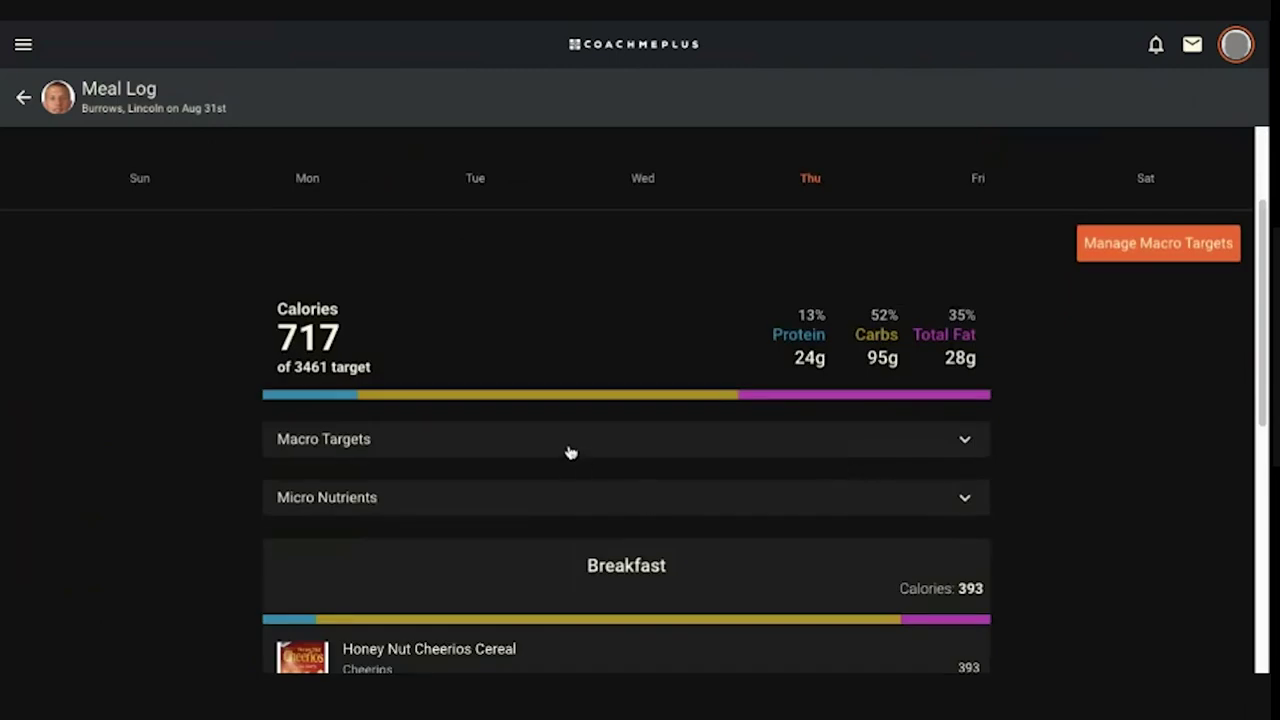
pyautogui.click(570, 450)
pyautogui.scroll(-2, 560, 467)
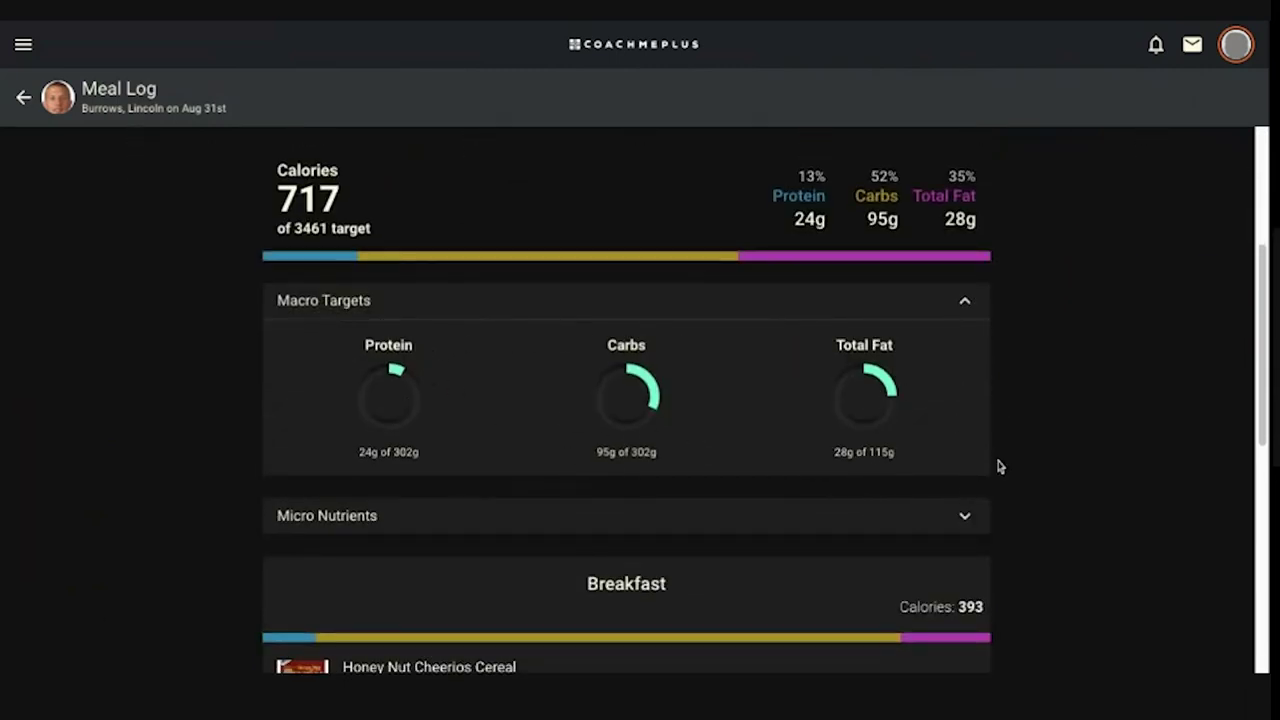
pyautogui.scroll(4, 998, 465)
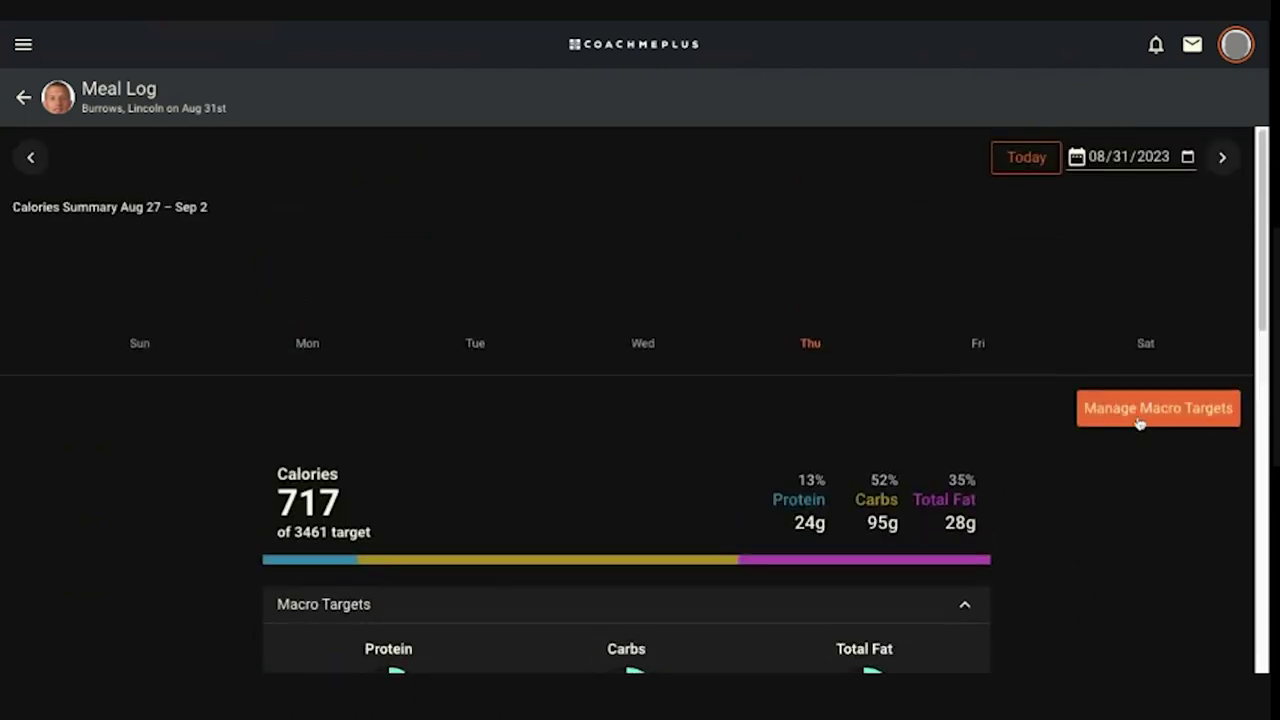
pyautogui.scroll(-10, 1081, 478)
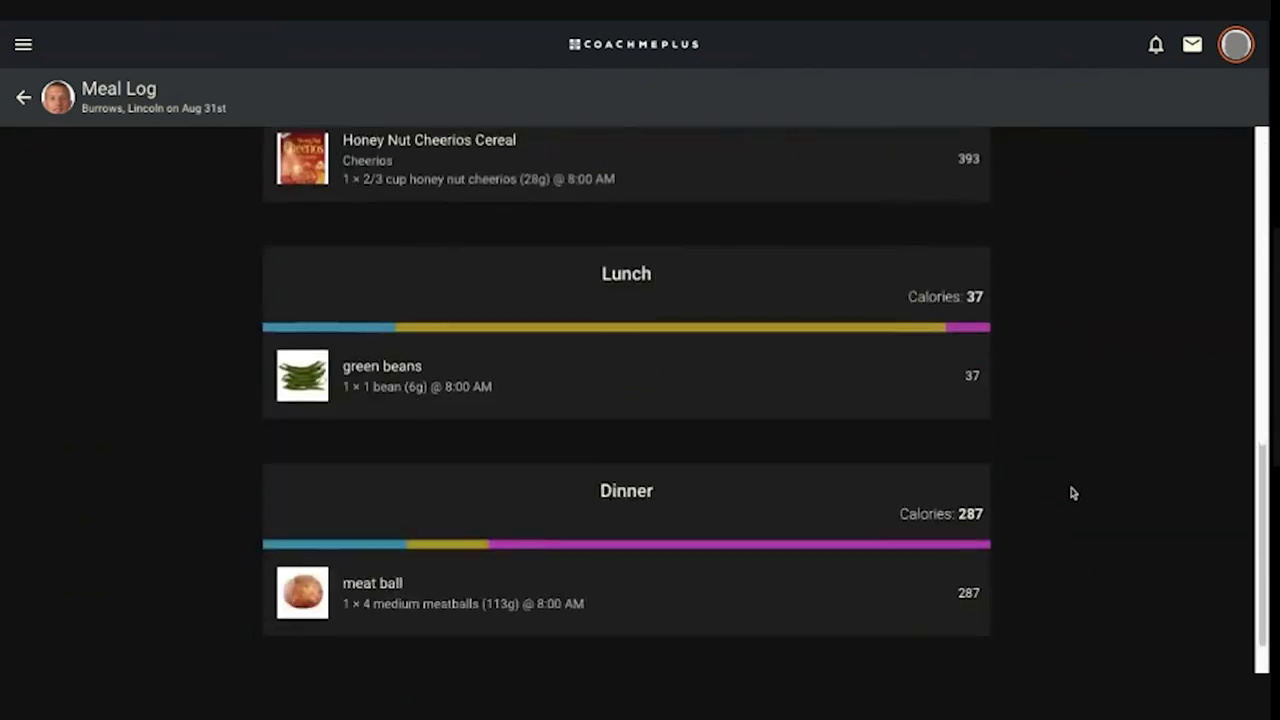
pyautogui.scroll(10, 1072, 493)
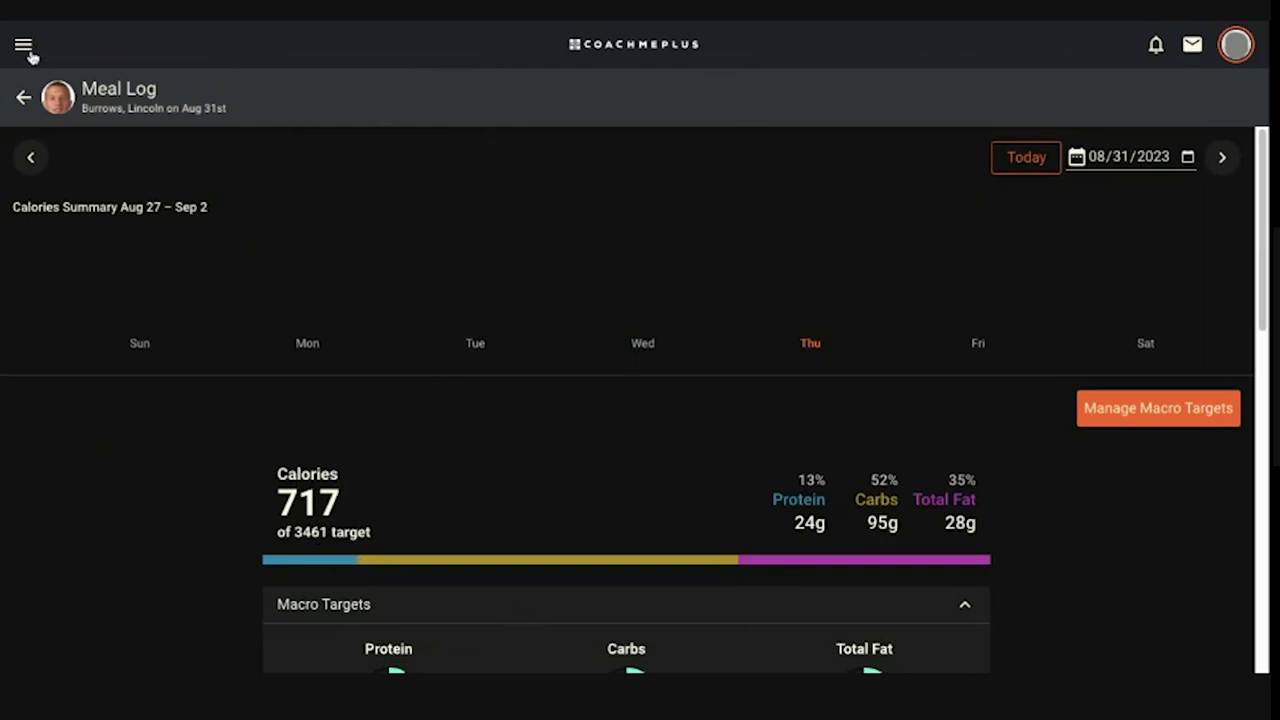
# Leave the Meal Log and open the Nutrition Daily Goals test for the Stallions [Demo] group.
pyautogui.click(23, 97)
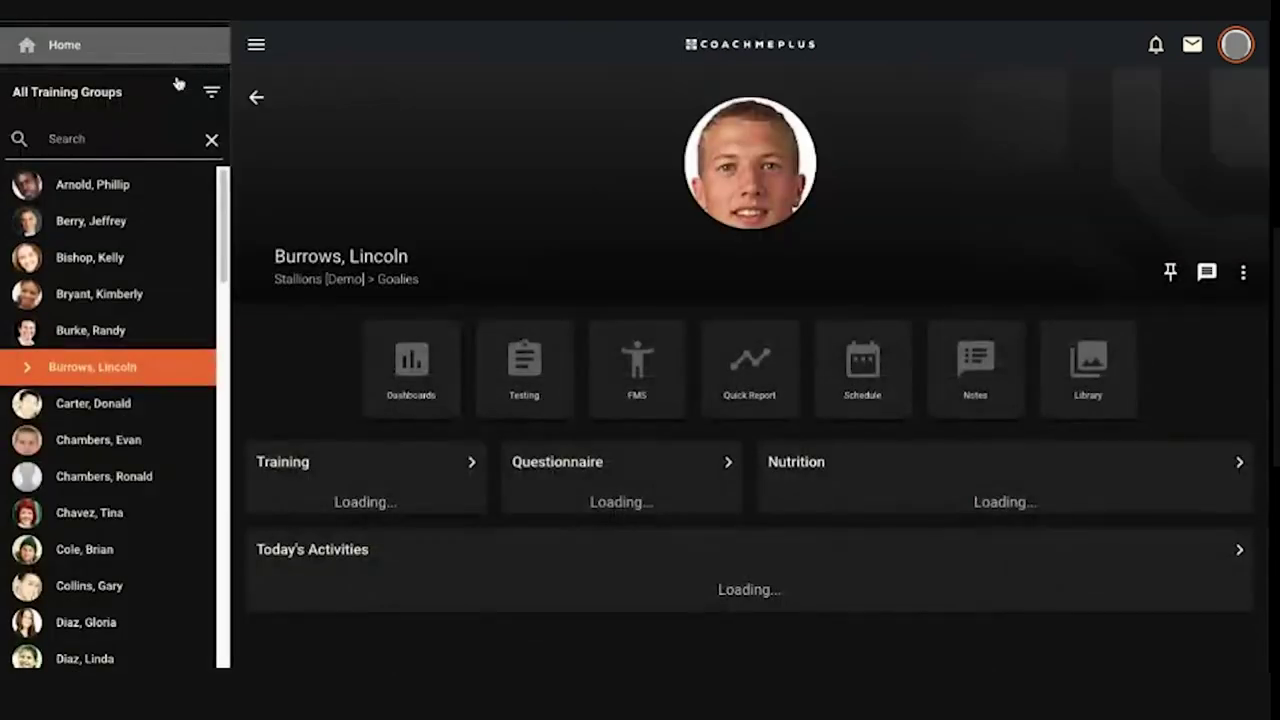
pyautogui.click(157, 52)
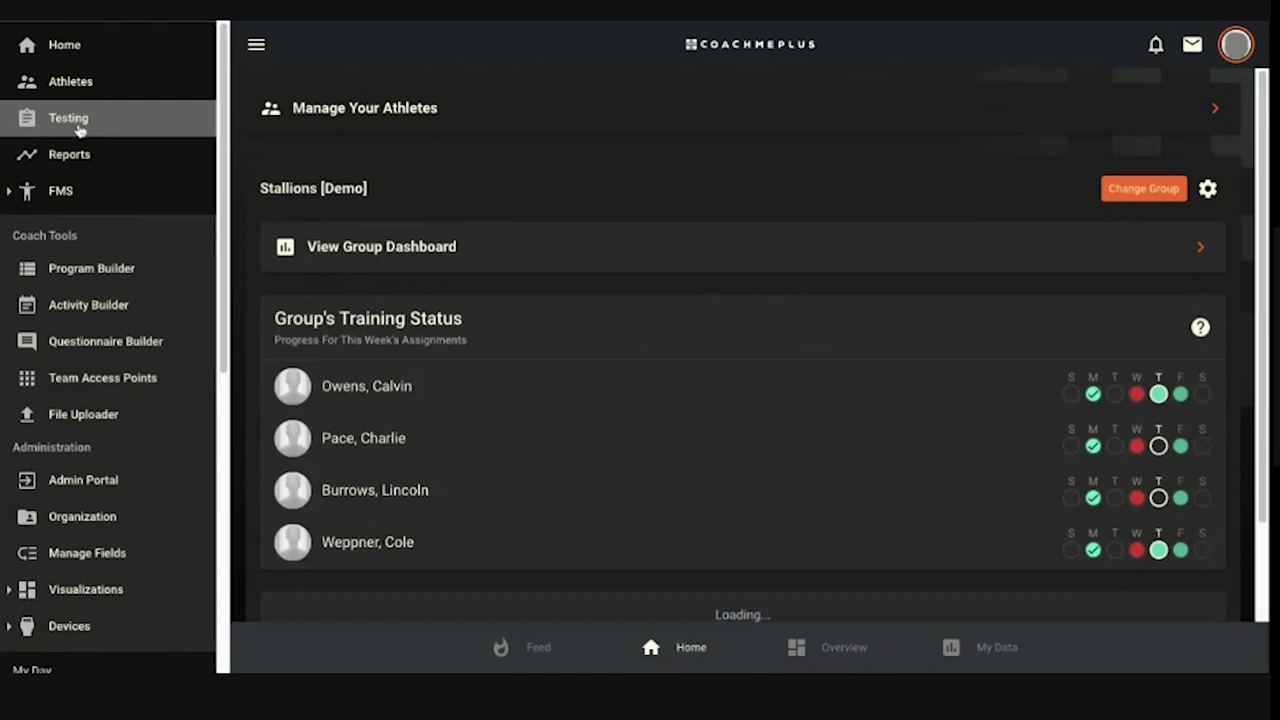
pyautogui.click(68, 118)
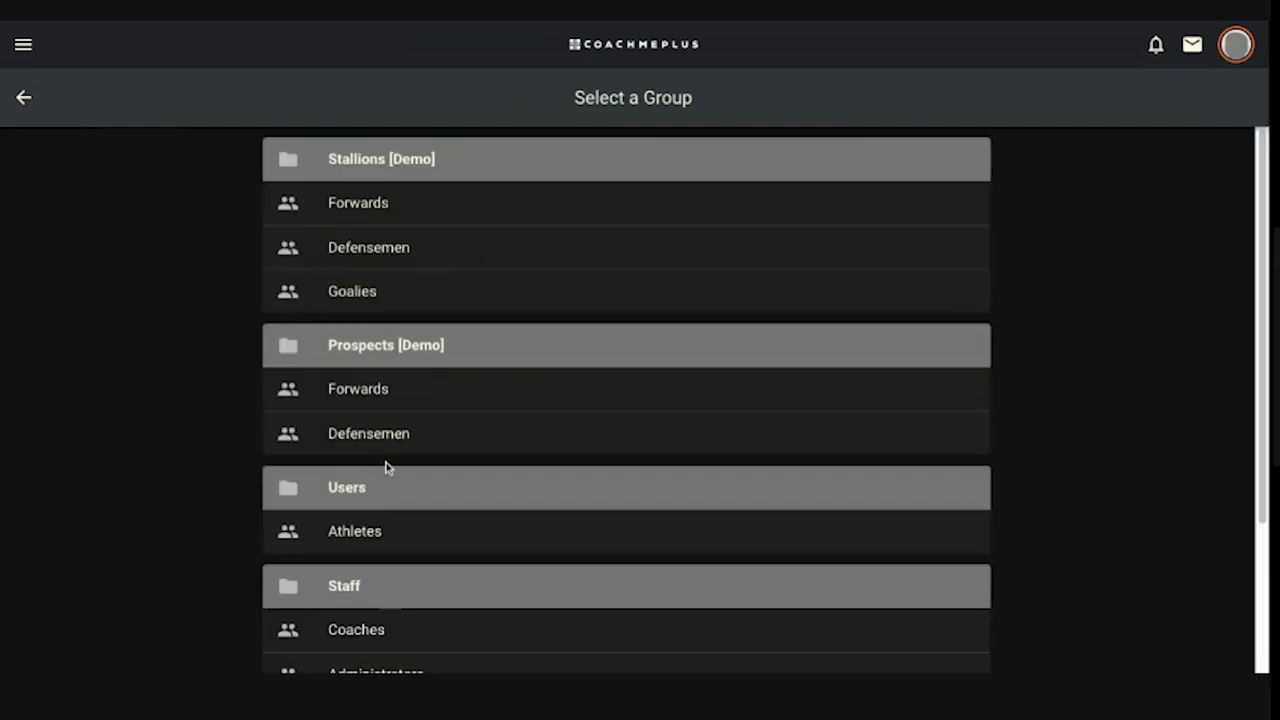
pyautogui.click(384, 160)
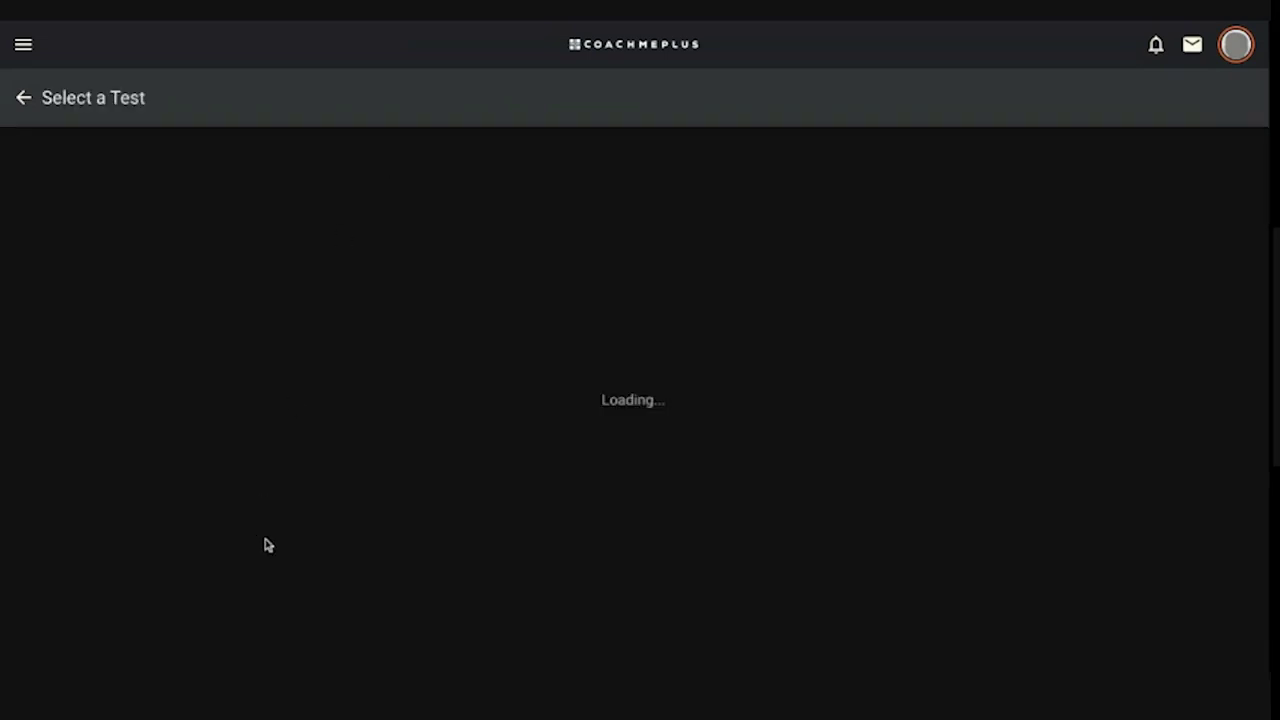
pyautogui.scroll(-5, 361, 467)
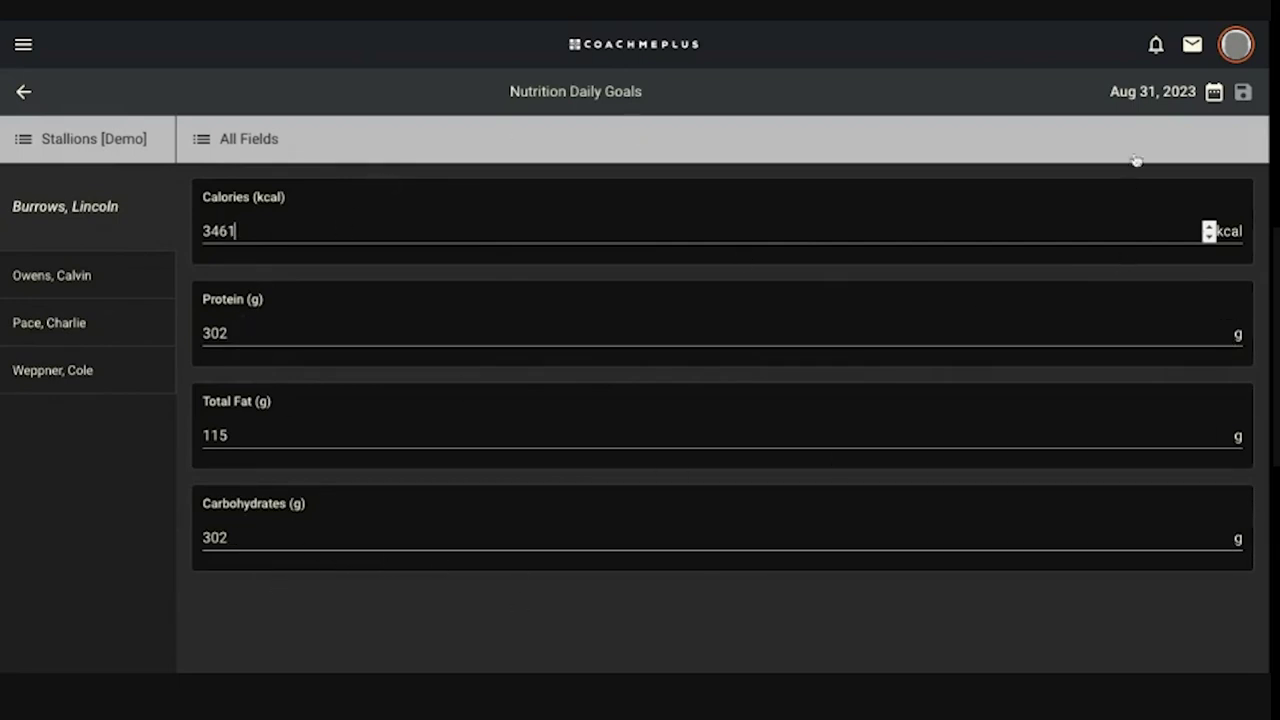
# Change the date of the Nutrition Daily Goals entry to Sep 1, 2023.
pyautogui.click(1213, 92)
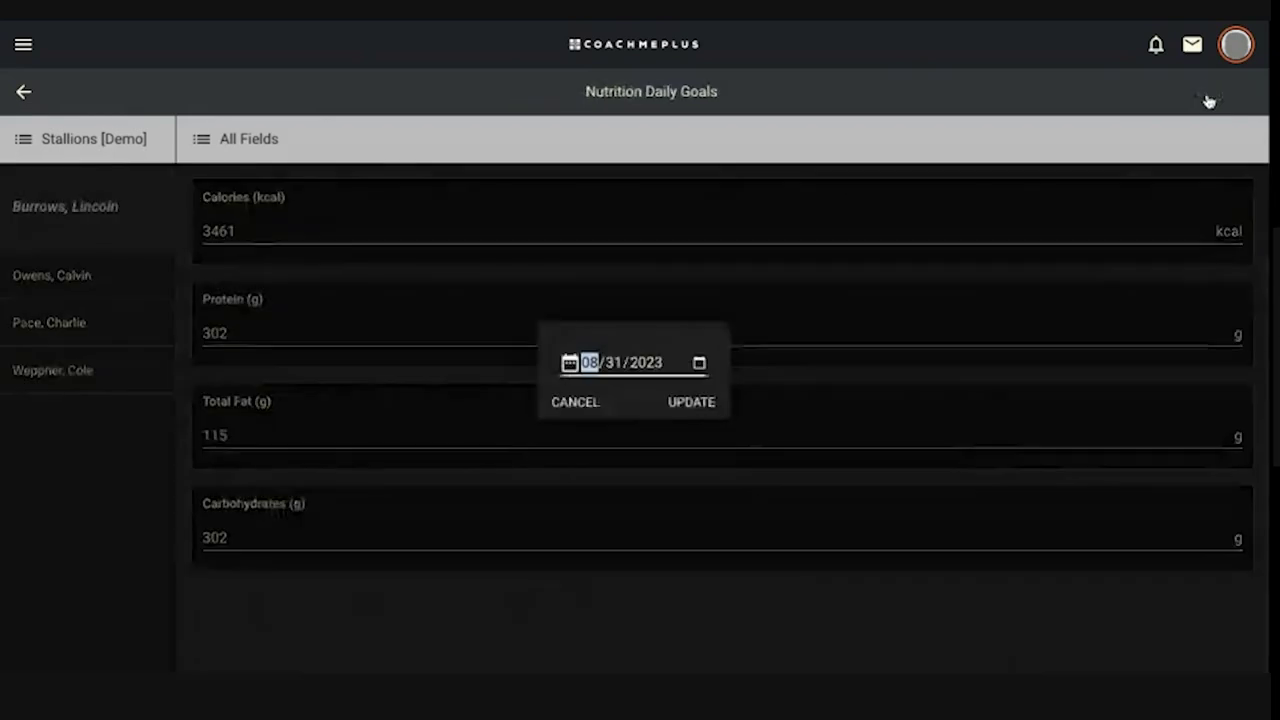
pyautogui.click(702, 366)
pyautogui.click(737, 566)
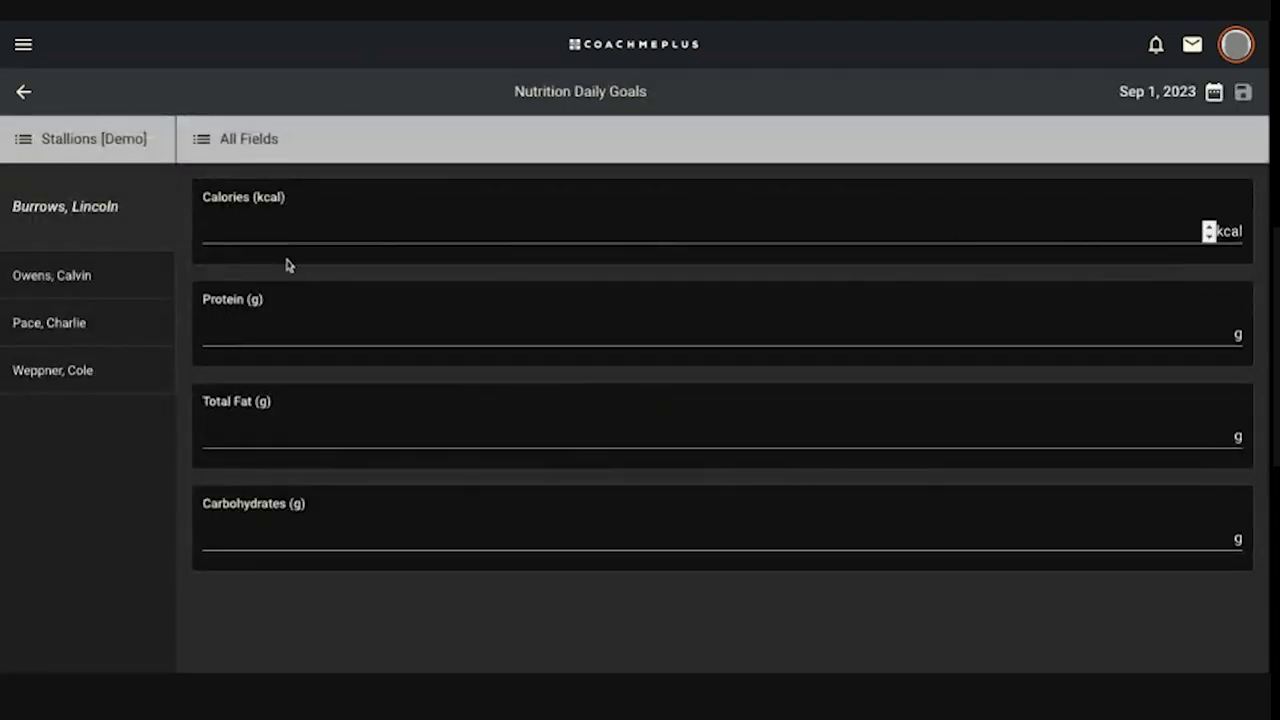
# Enter daily goals of 2800 kcal, 245 g protein, 93 g total fat and 245 g carbohydrates for the athlete and save them.
pyautogui.write('2800')
pyautogui.click(292, 322)
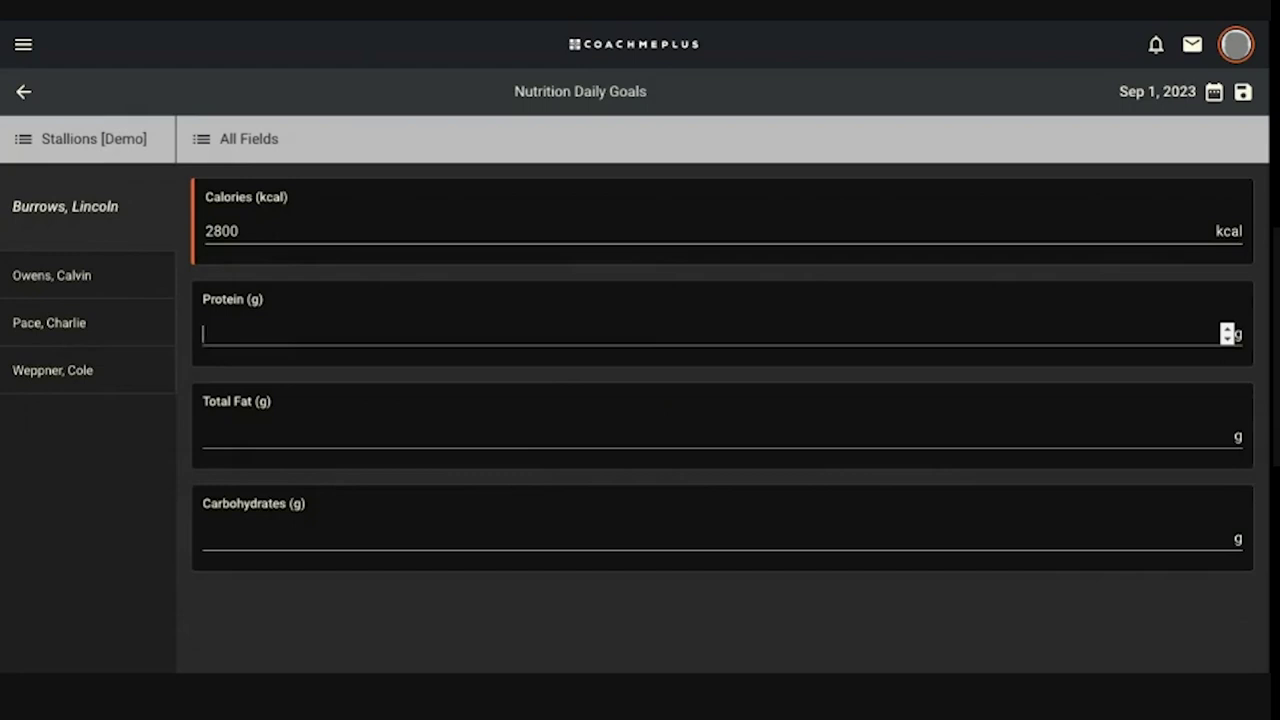
pyautogui.write('245')
pyautogui.click(1227, 434)
pyautogui.write('93')
pyautogui.click(1227, 537)
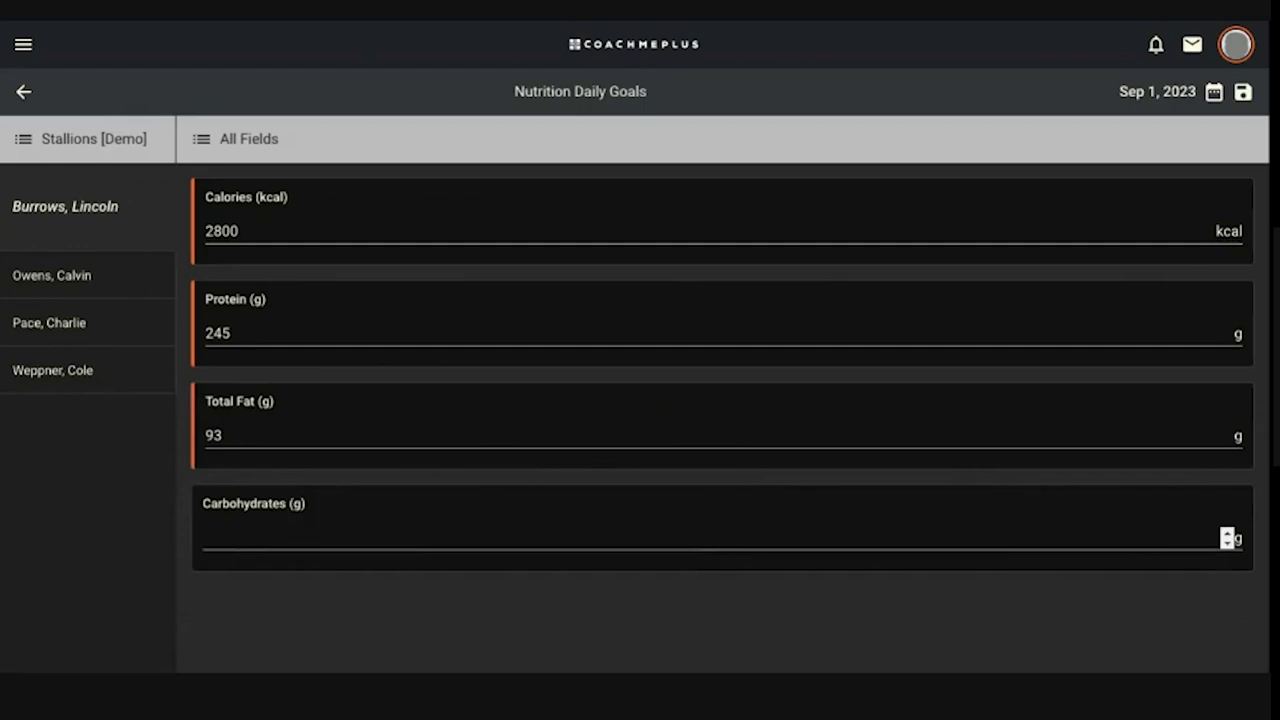
pyautogui.write('245')
pyautogui.click(962, 612)
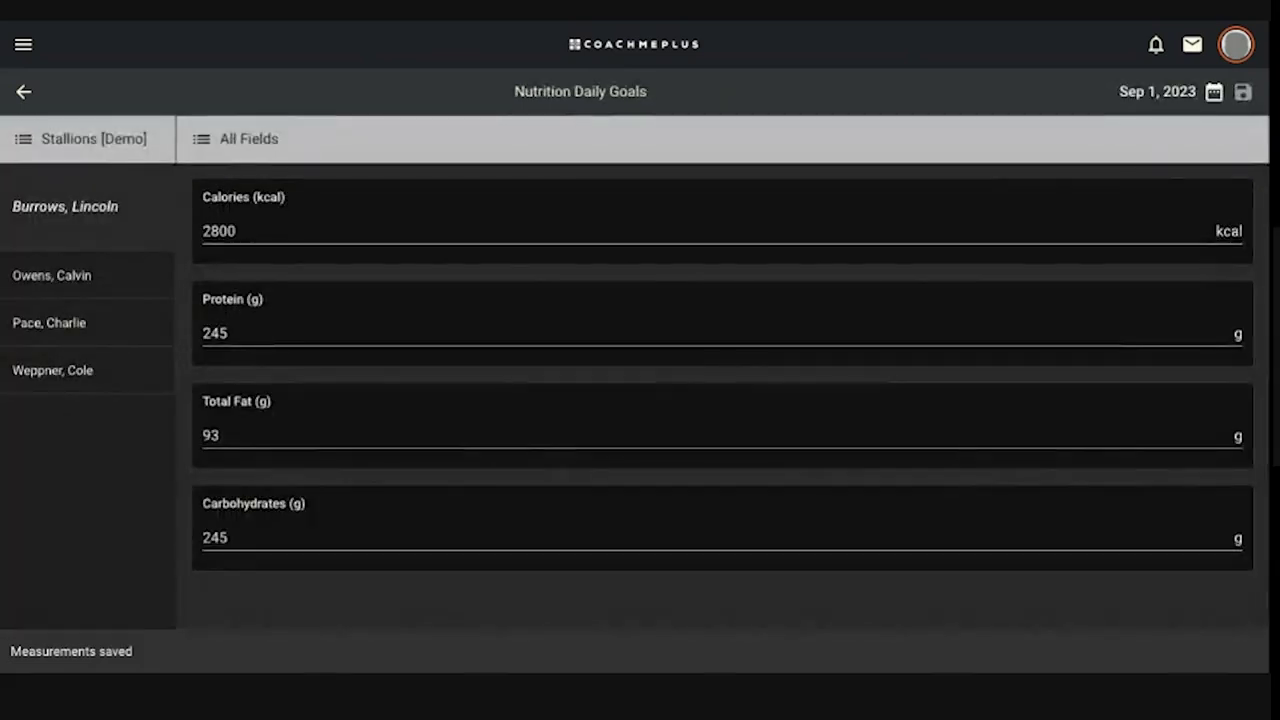
# Return to the home page and look over the Stallions [Demo] group's training status and wellness overview.
pyautogui.click(24, 45)
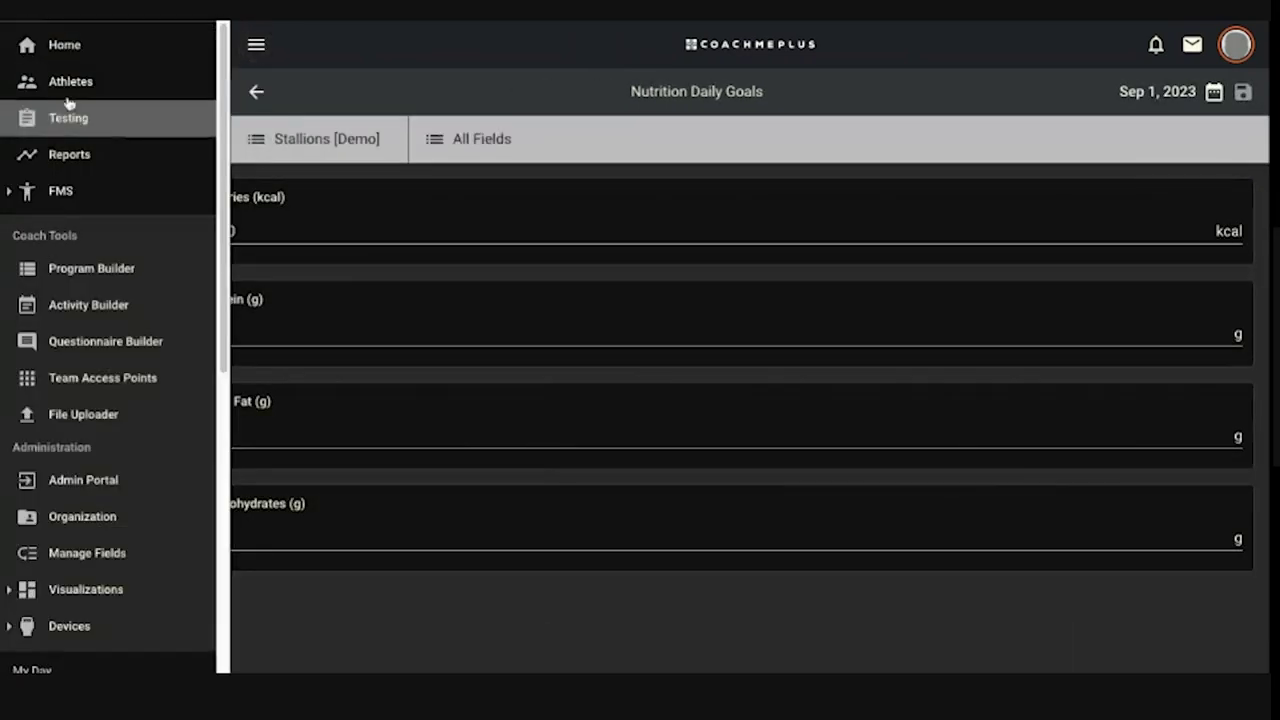
pyautogui.click(82, 57)
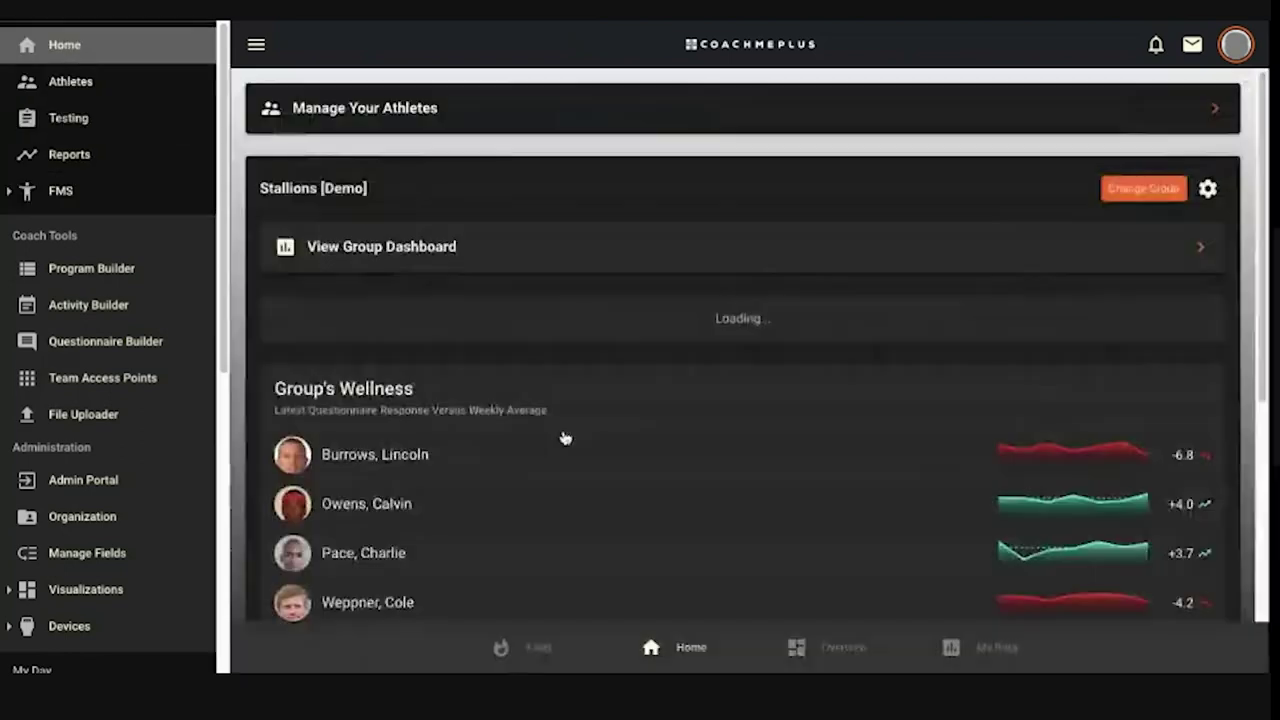
pyautogui.click(256, 44)
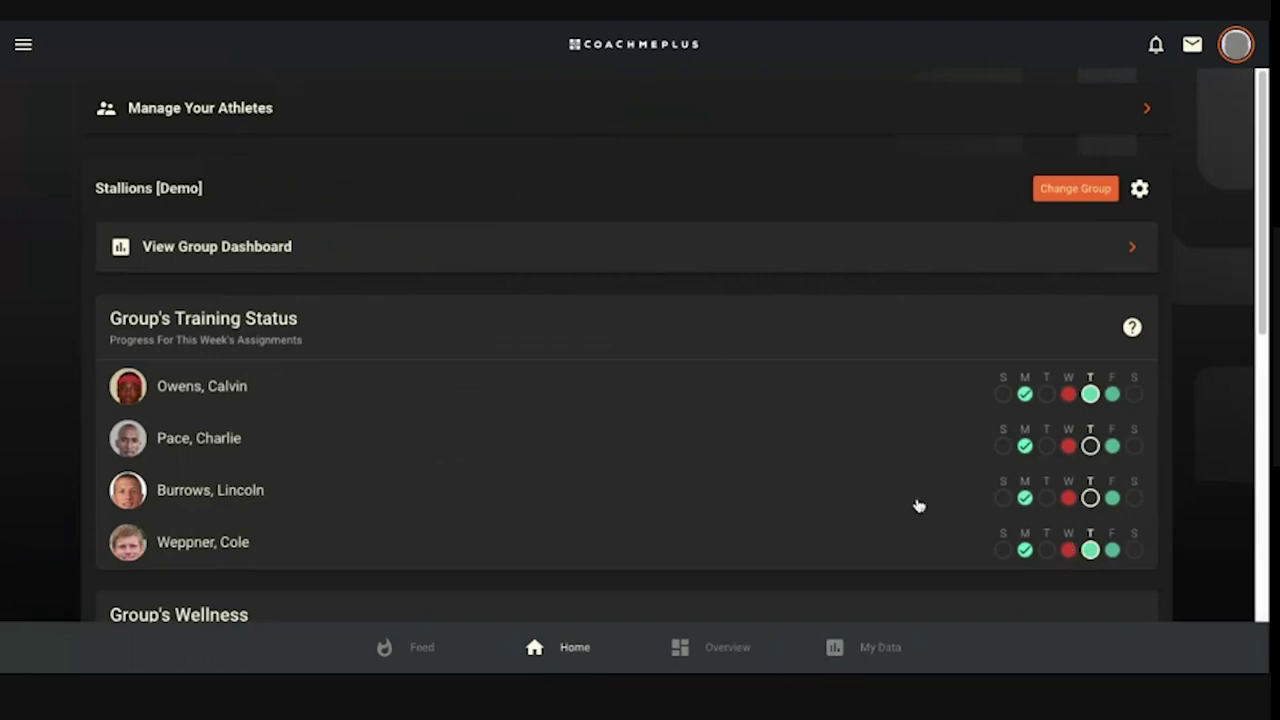
pyautogui.scroll(-3, 486, 486)
pyautogui.scroll(3, 581, 364)
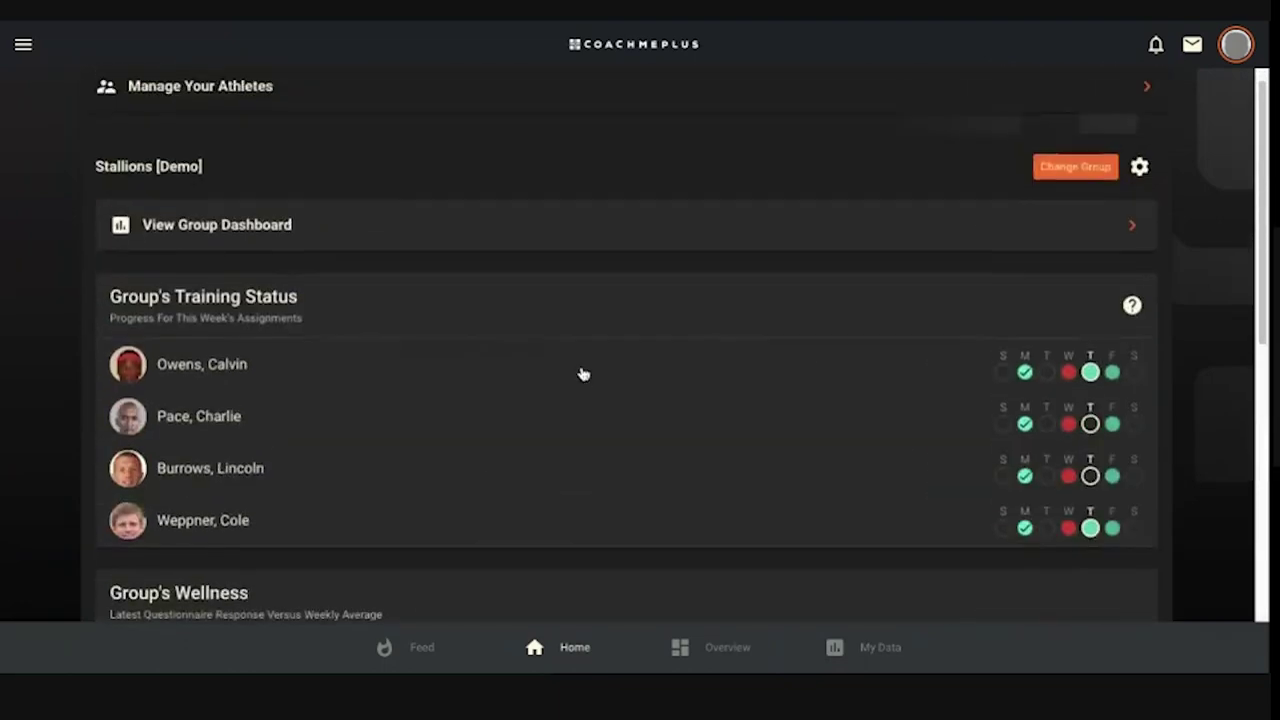
pyautogui.scroll(-5, 580, 371)
pyautogui.scroll(5, 587, 387)
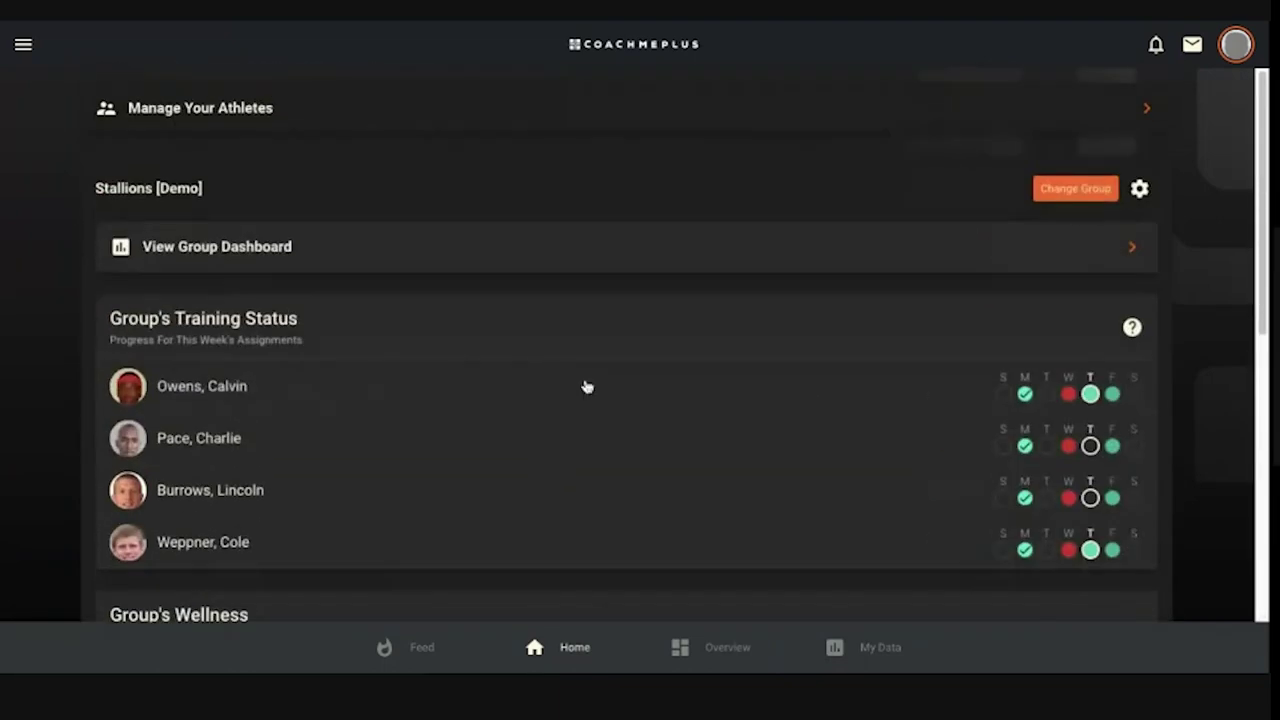
# Switch to the Admin Portal, open the Users list in the security settings and look through the user accounts.
pyautogui.click(24, 46)
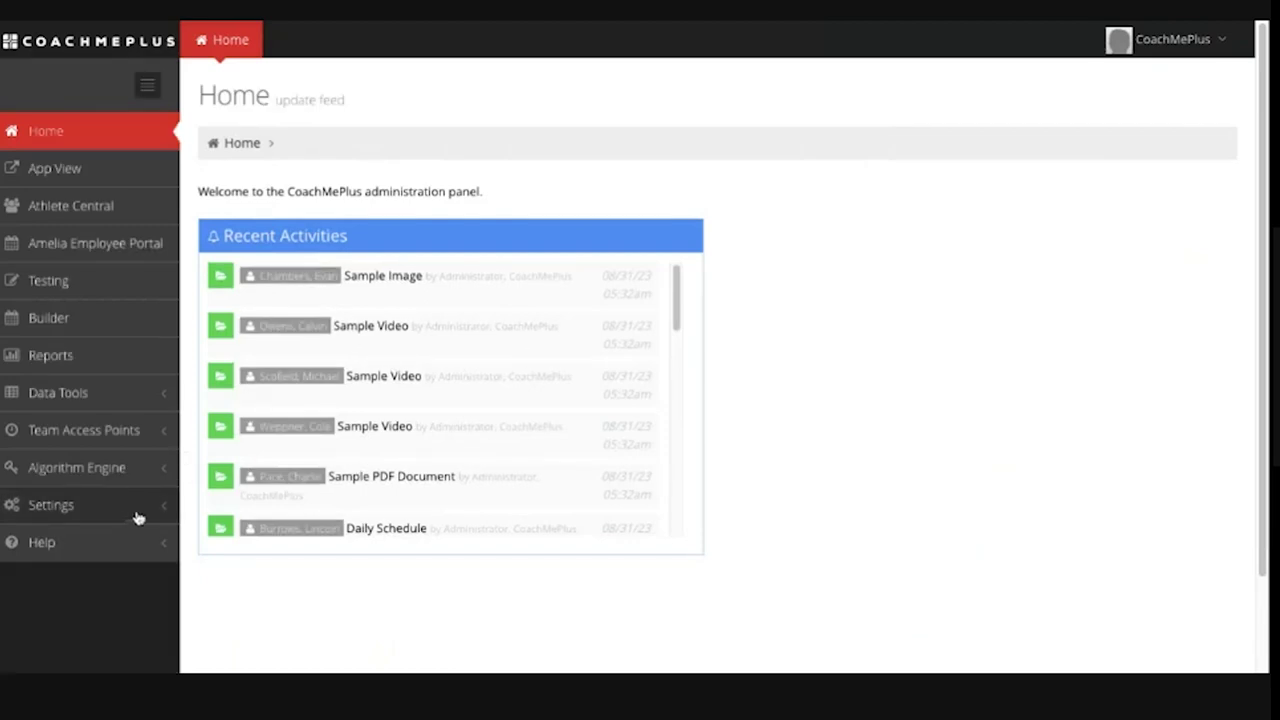
pyautogui.click(128, 508)
pyautogui.scroll(-3, 120, 450)
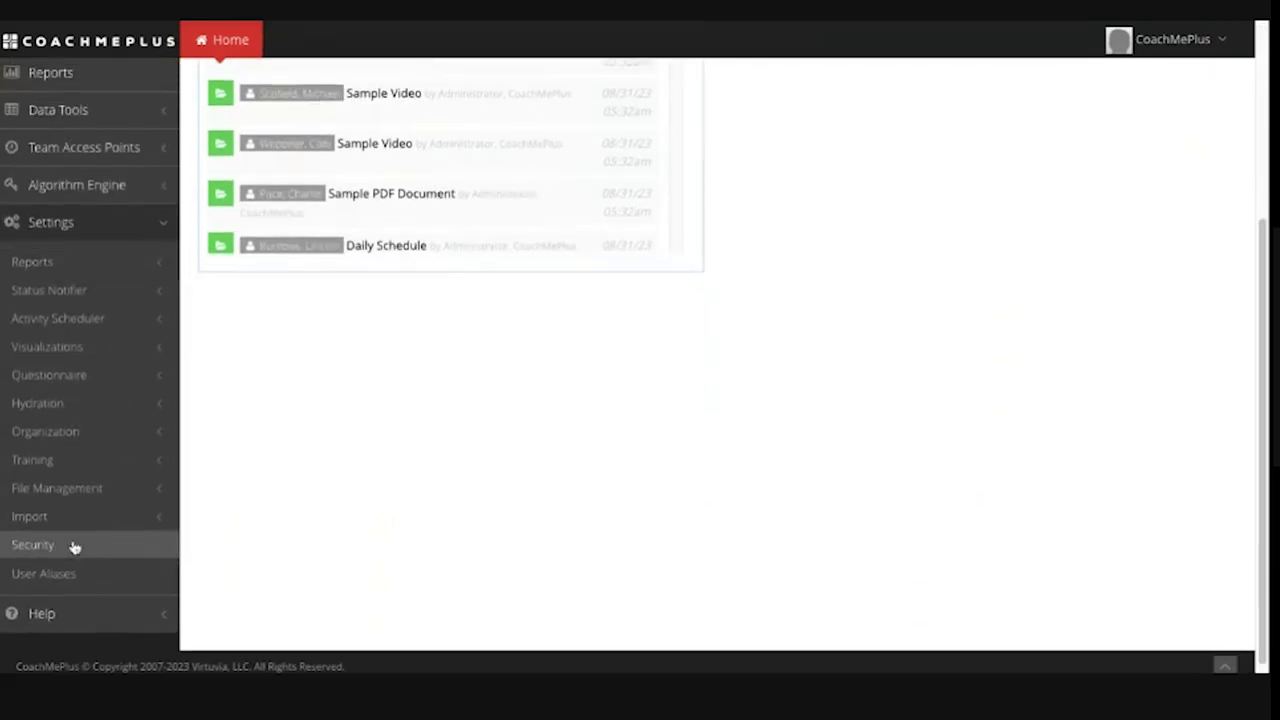
pyautogui.click(75, 544)
pyautogui.scroll(-3, 71, 540)
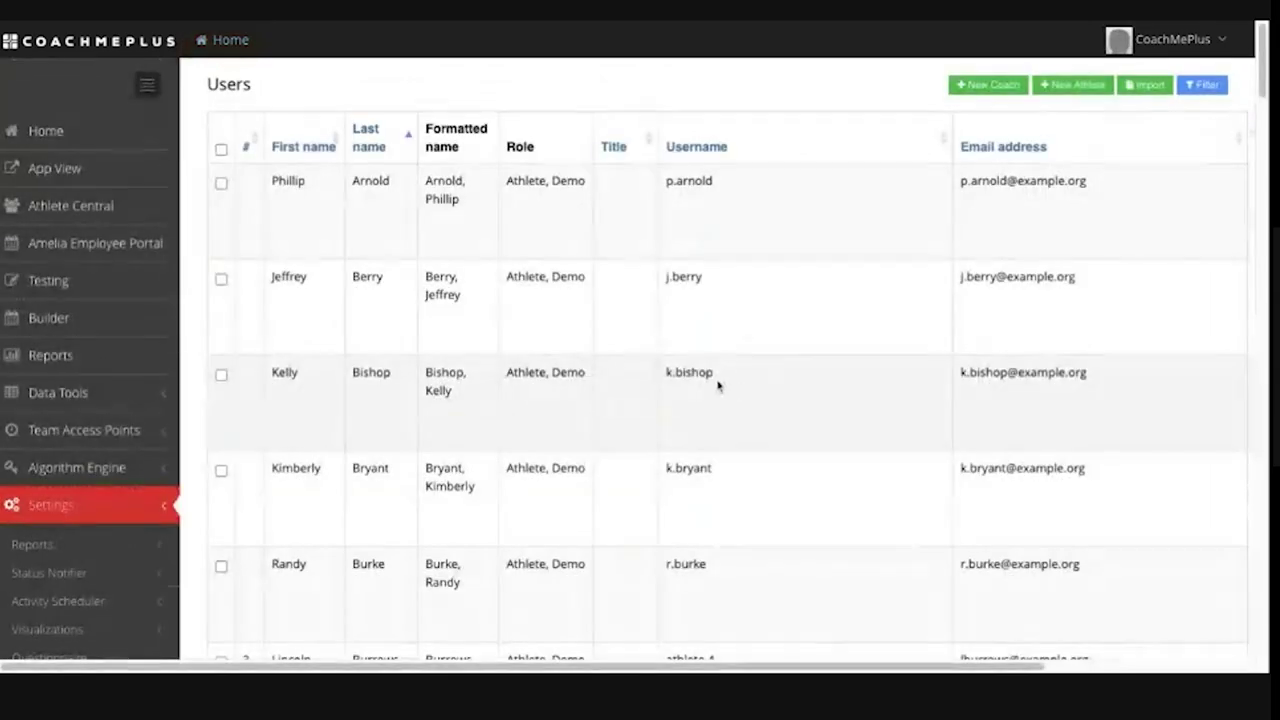
pyautogui.scroll(-3, 697, 473)
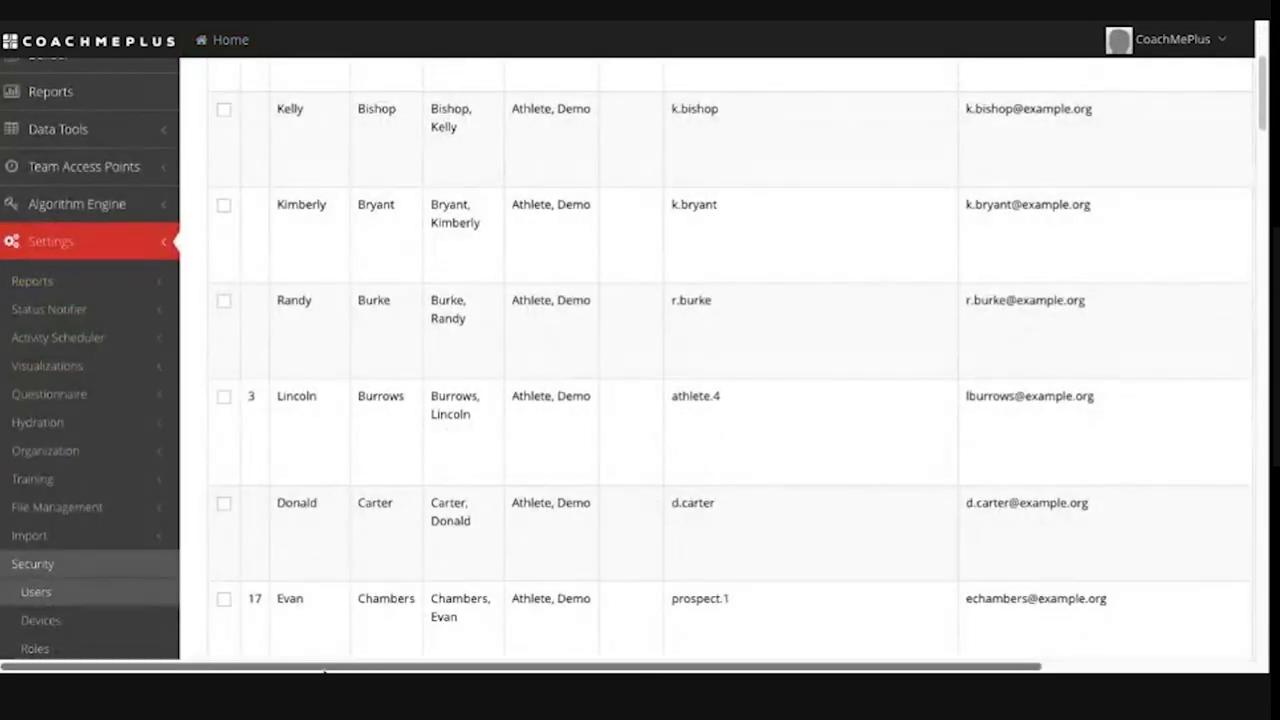
# Impersonate an athlete from the Users list and open the athlete's nutrition meal log for Aug 31.
pyautogui.moveTo(329, 666); pyautogui.dragTo(920, 663)
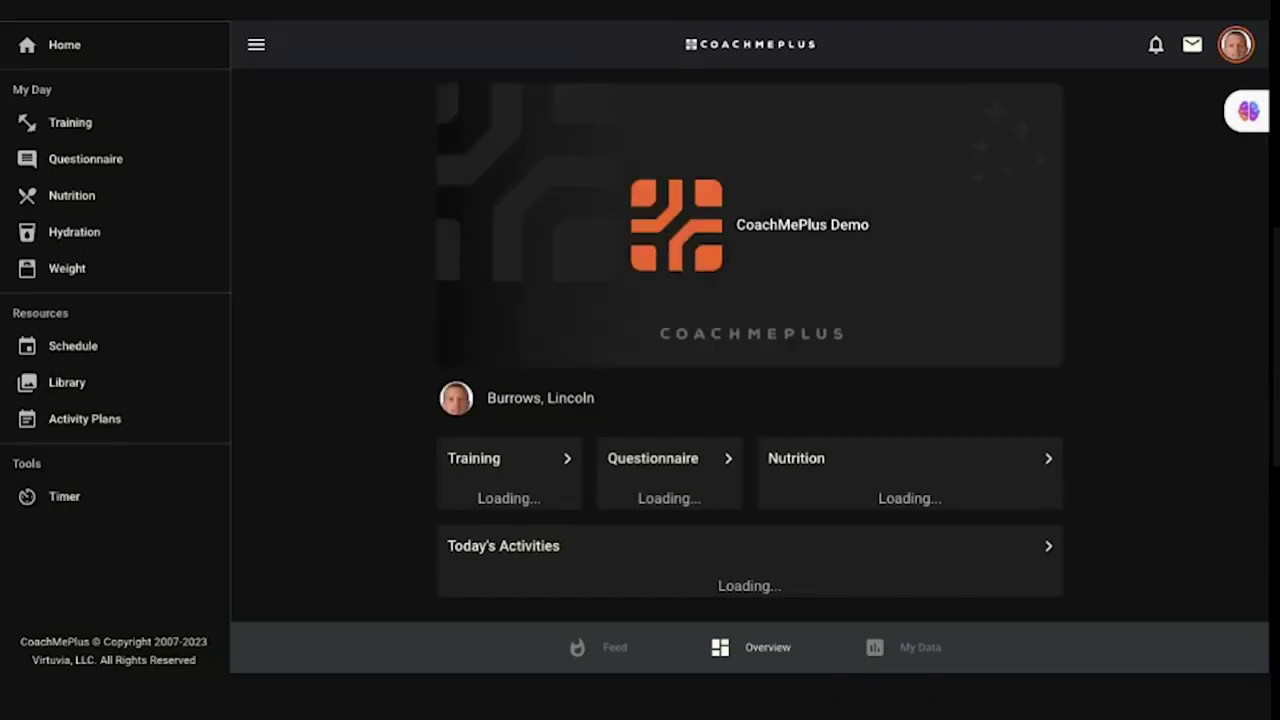
pyautogui.scroll(-2, 793, 370)
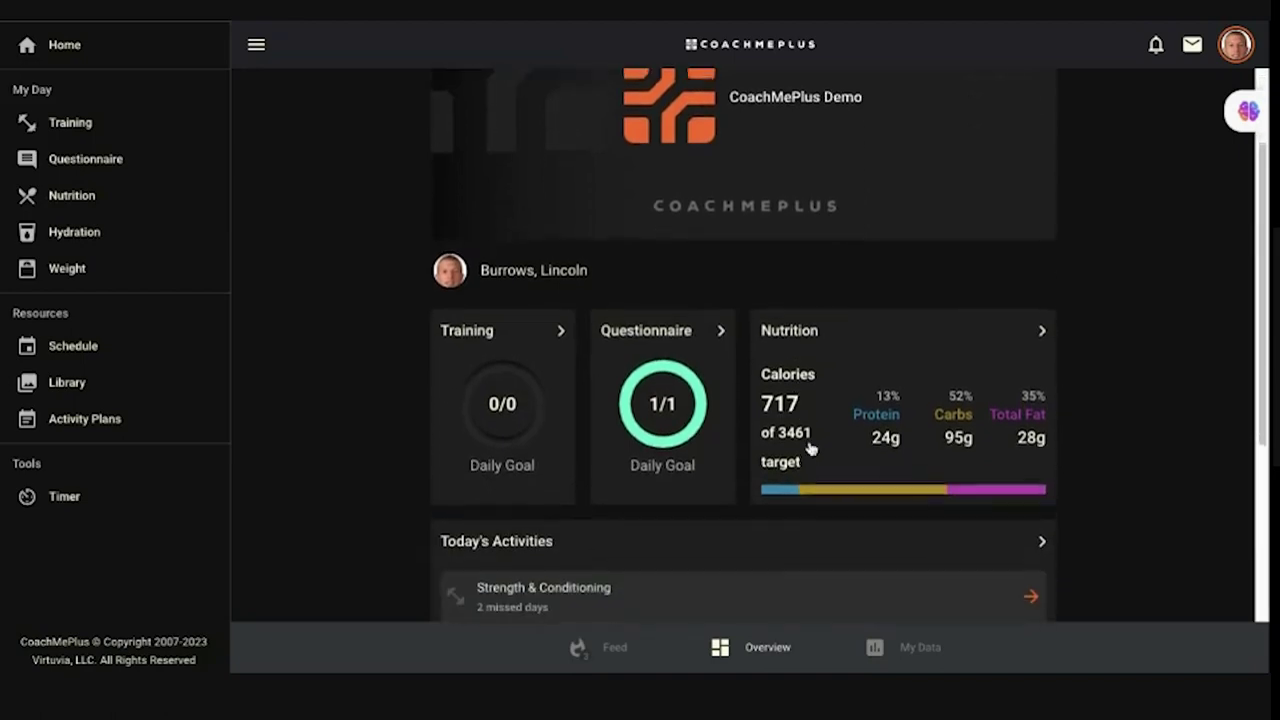
pyautogui.click(798, 332)
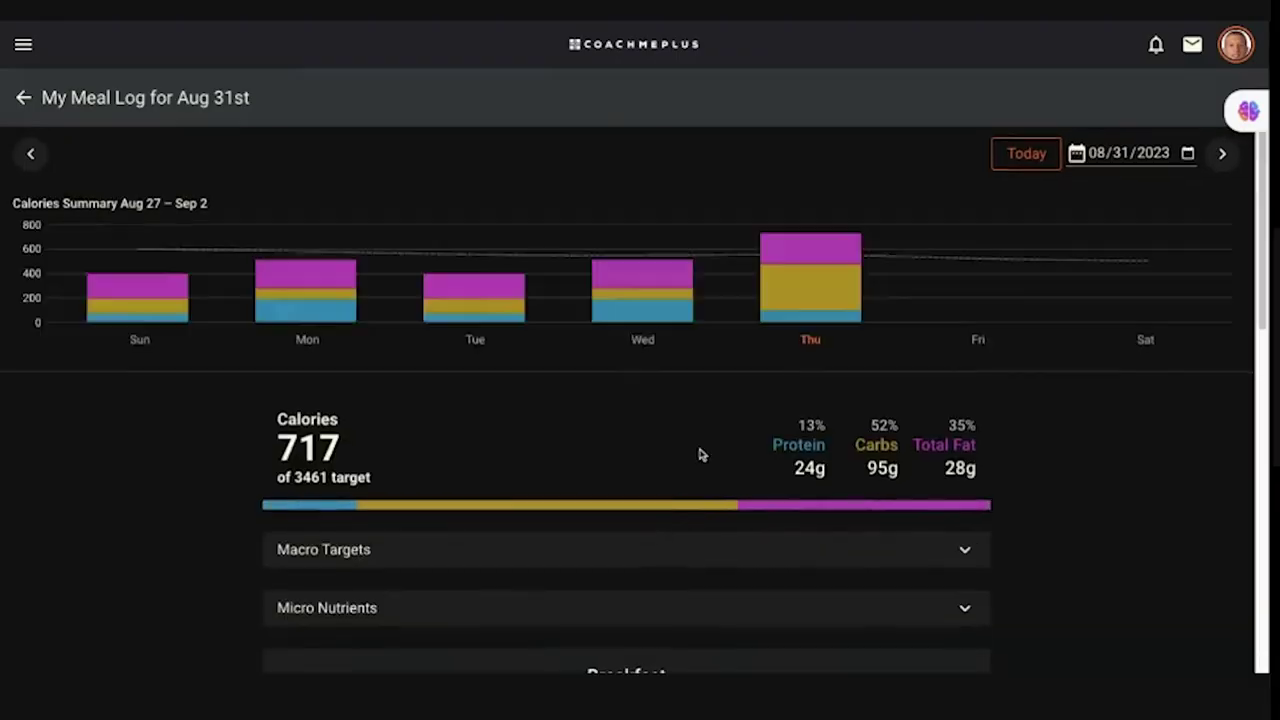
# Expand the Macro Targets and look over the day's protein, carbs and fat progress and the breakfast and lunch entries.
pyautogui.scroll(-2, 697, 451)
pyautogui.click(323, 420)
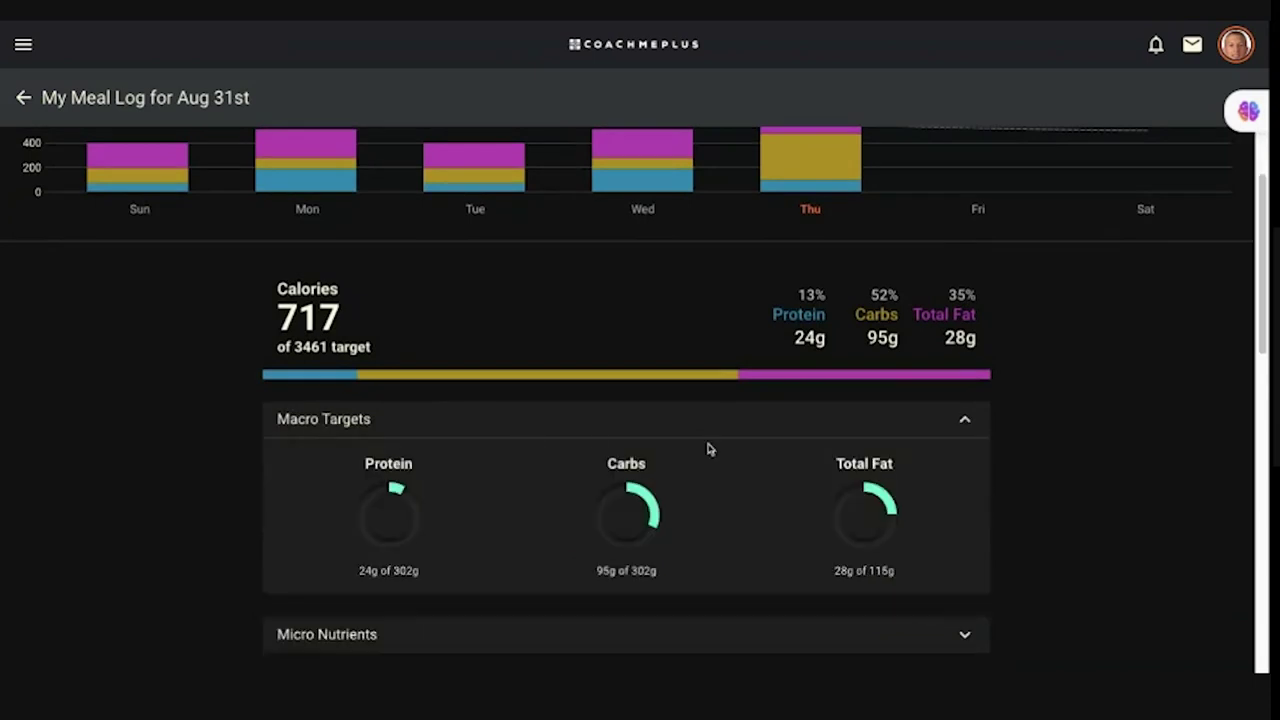
pyautogui.scroll(-3, 700, 450)
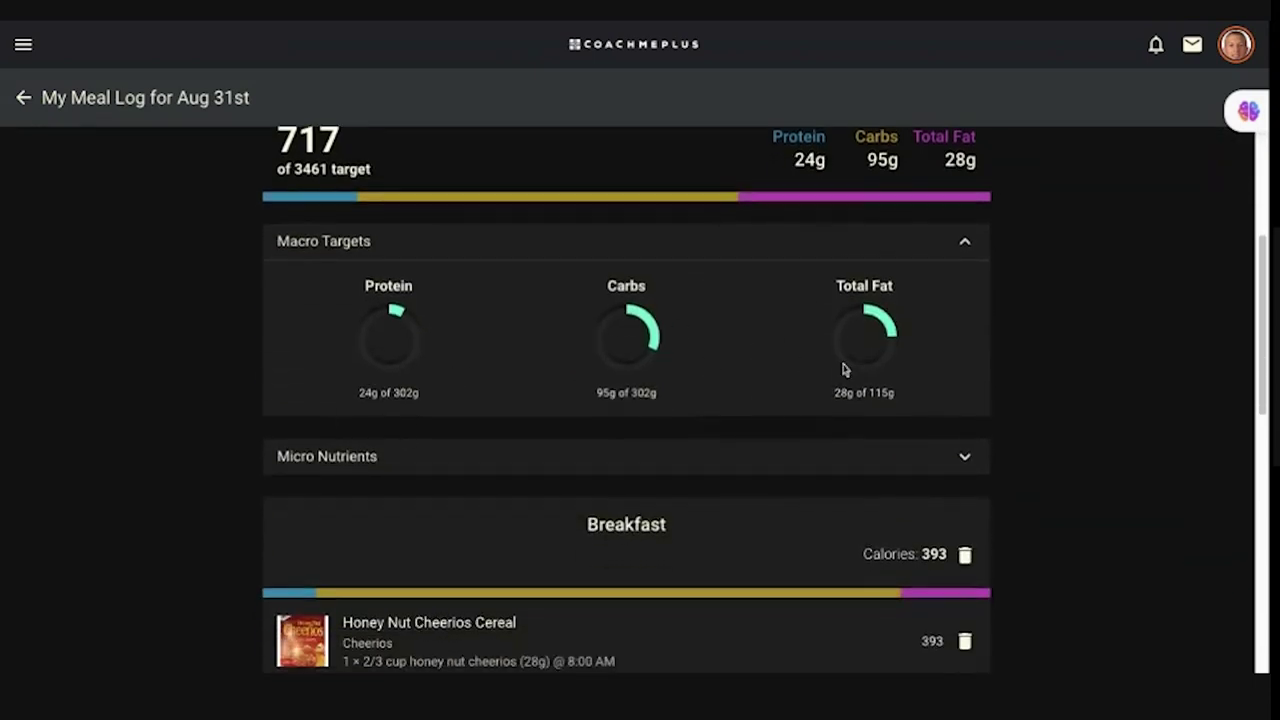
pyautogui.scroll(2, 1063, 494)
pyautogui.scroll(-5, 1077, 503)
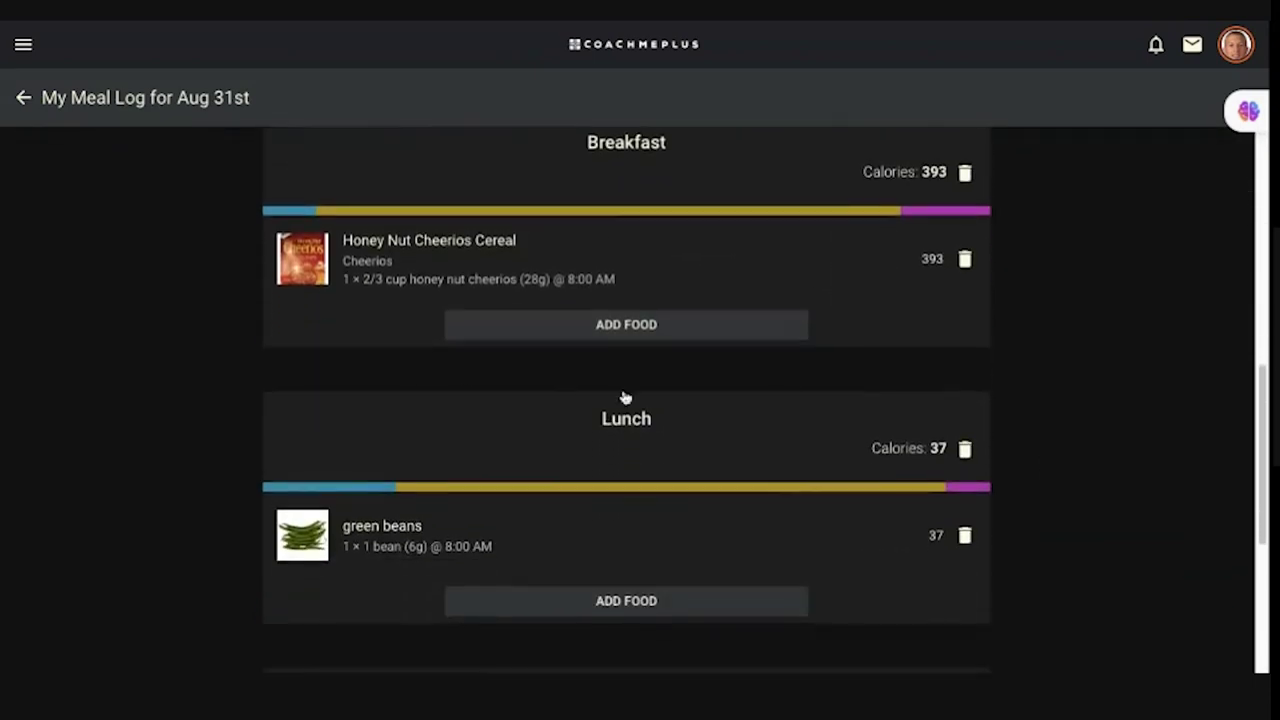
pyautogui.scroll(-1, 474, 526)
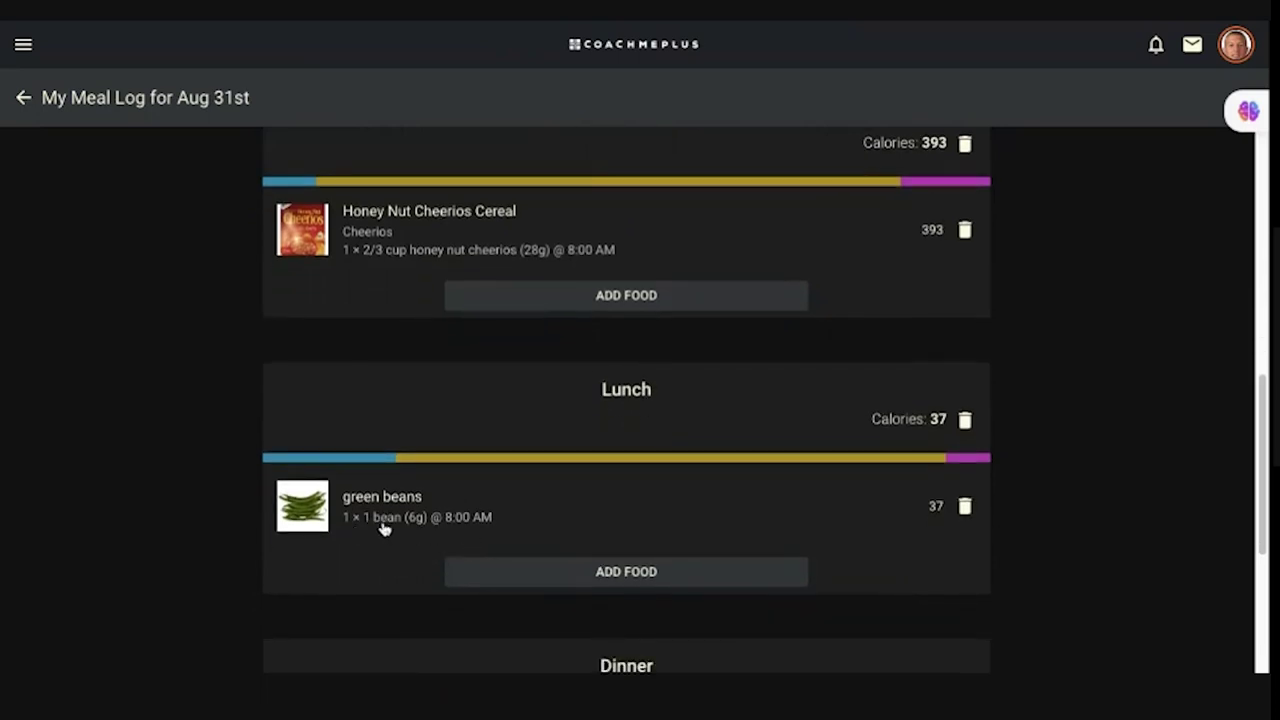
# Add the suggested 754 kcal lunch meal of chicken breast, basmati, broccoli and olive oil to the meal log.
pyautogui.scroll(-3, 600, 540)
pyautogui.click(630, 462)
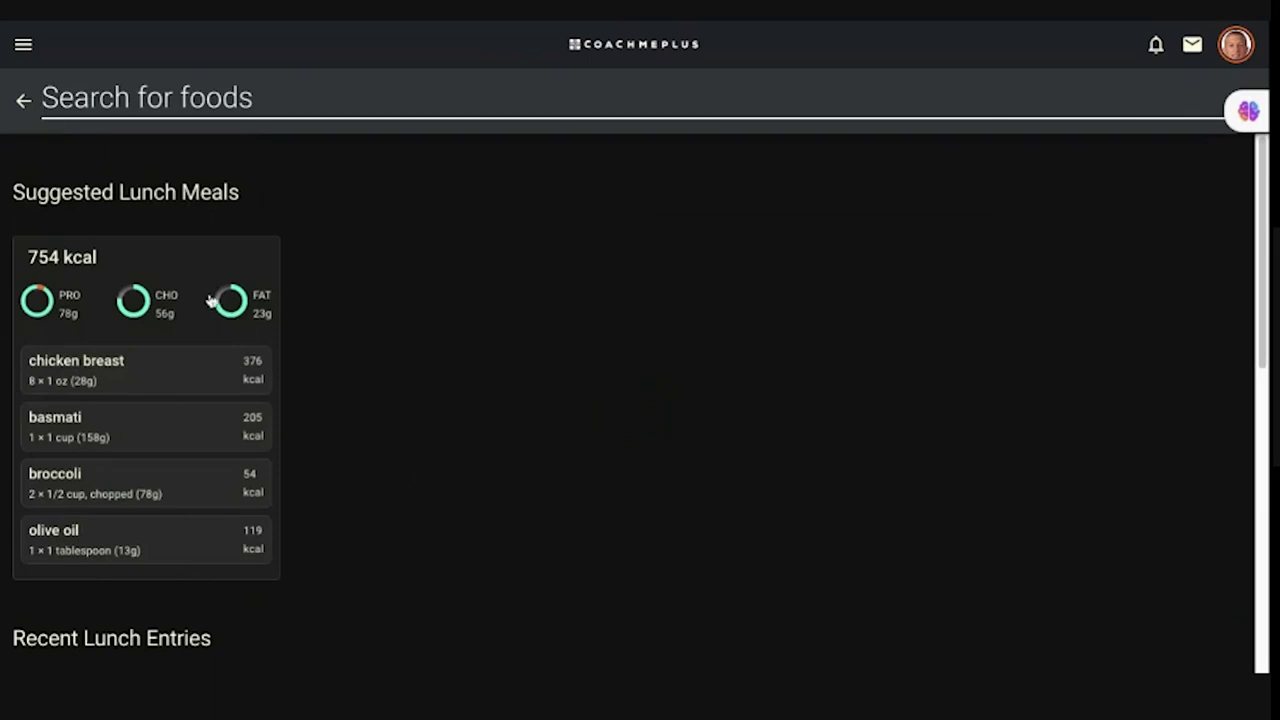
pyautogui.click(163, 291)
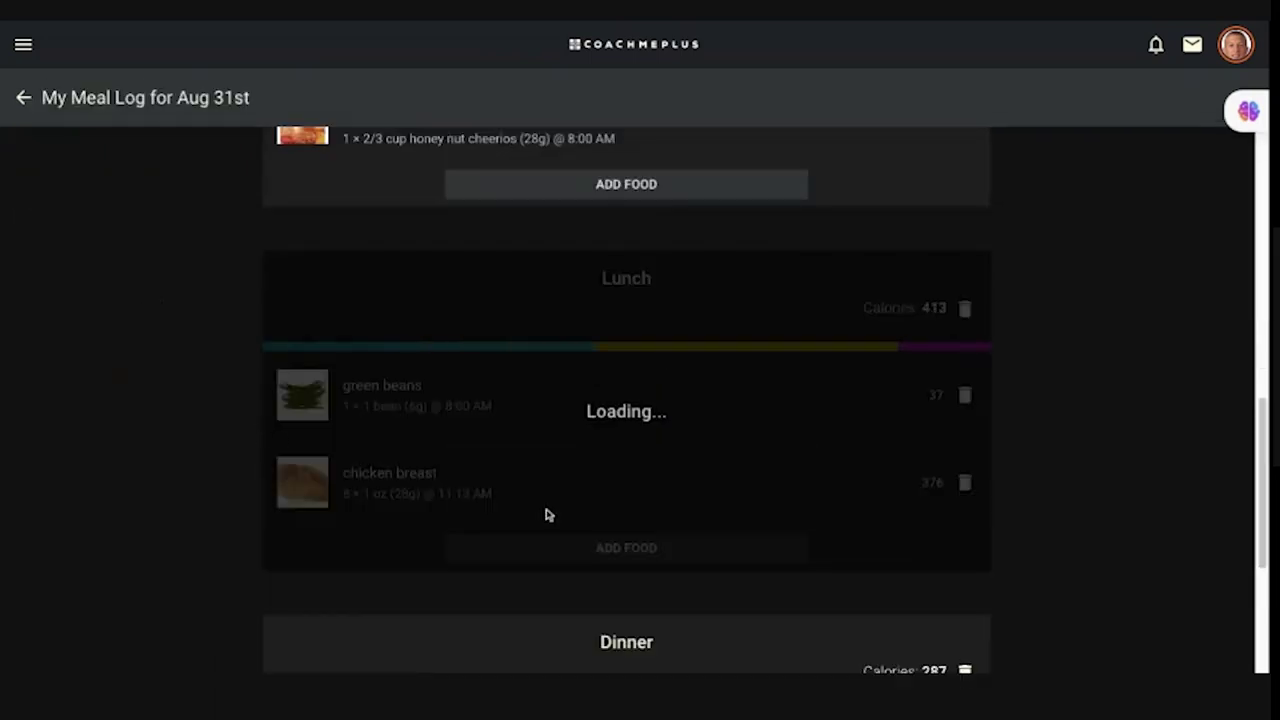
pyautogui.scroll(-2, 426, 494)
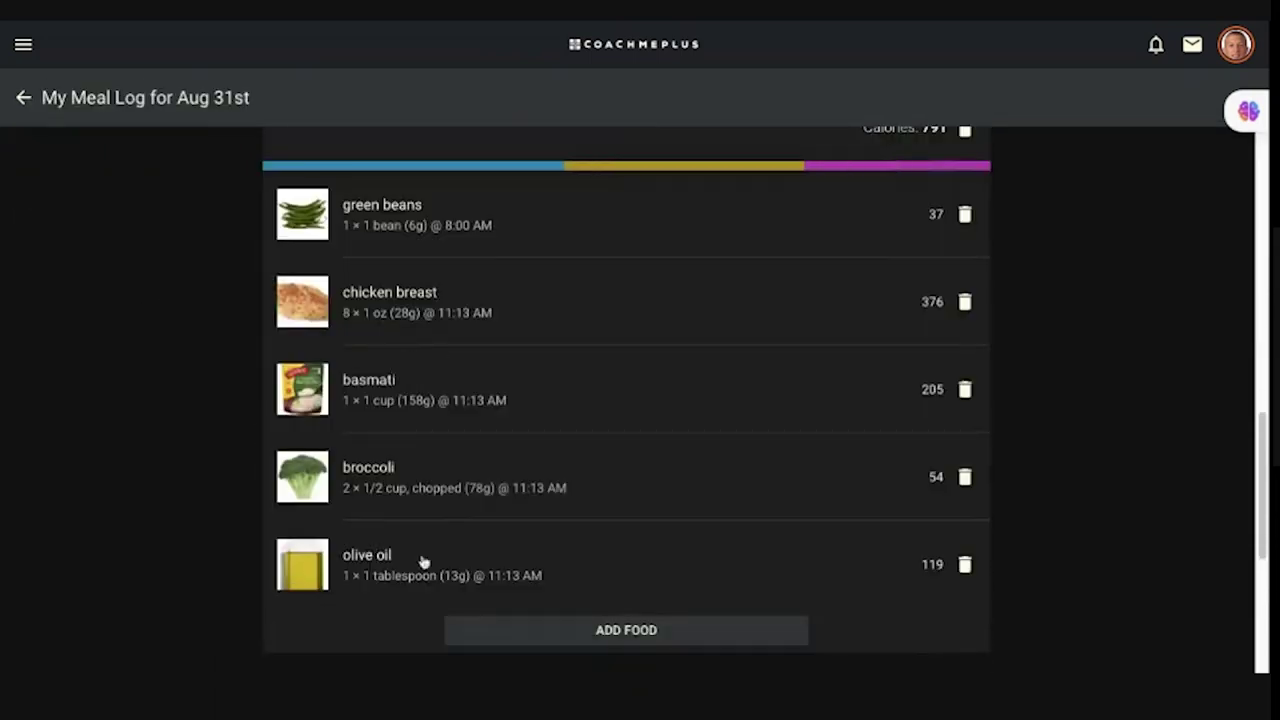
# Review the day's calorie summary, macro targets and logged meals after the lunch addition.
pyautogui.scroll(-3, 690, 540)
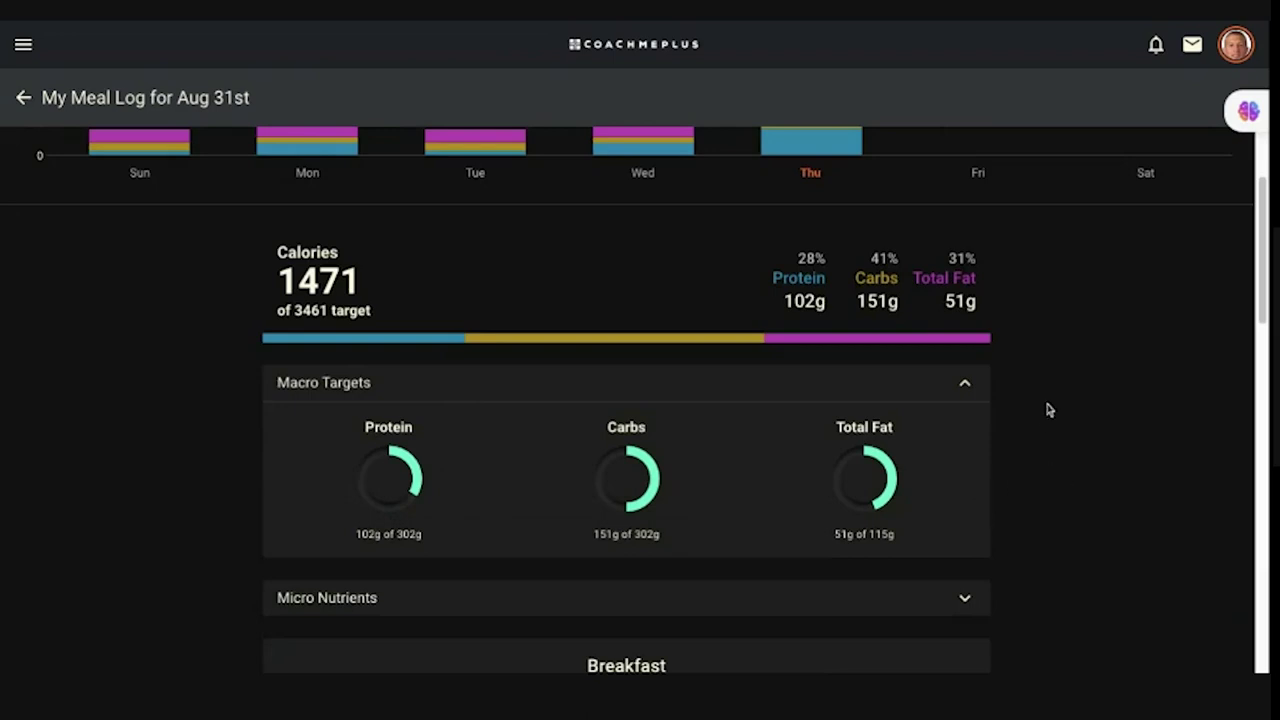
pyautogui.scroll(2, 1055, 430)
pyautogui.scroll(-5, 1060, 545)
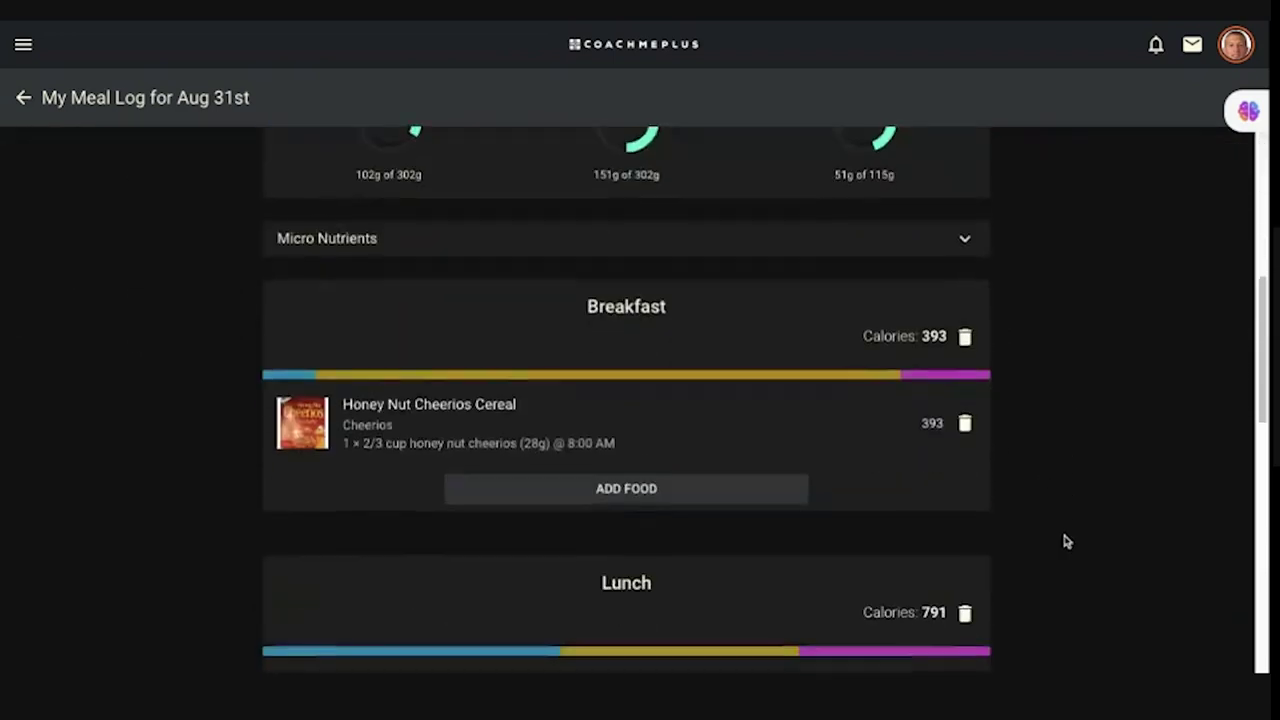
pyautogui.scroll(-7, 1066, 540)
pyautogui.scroll(10, 1080, 537)
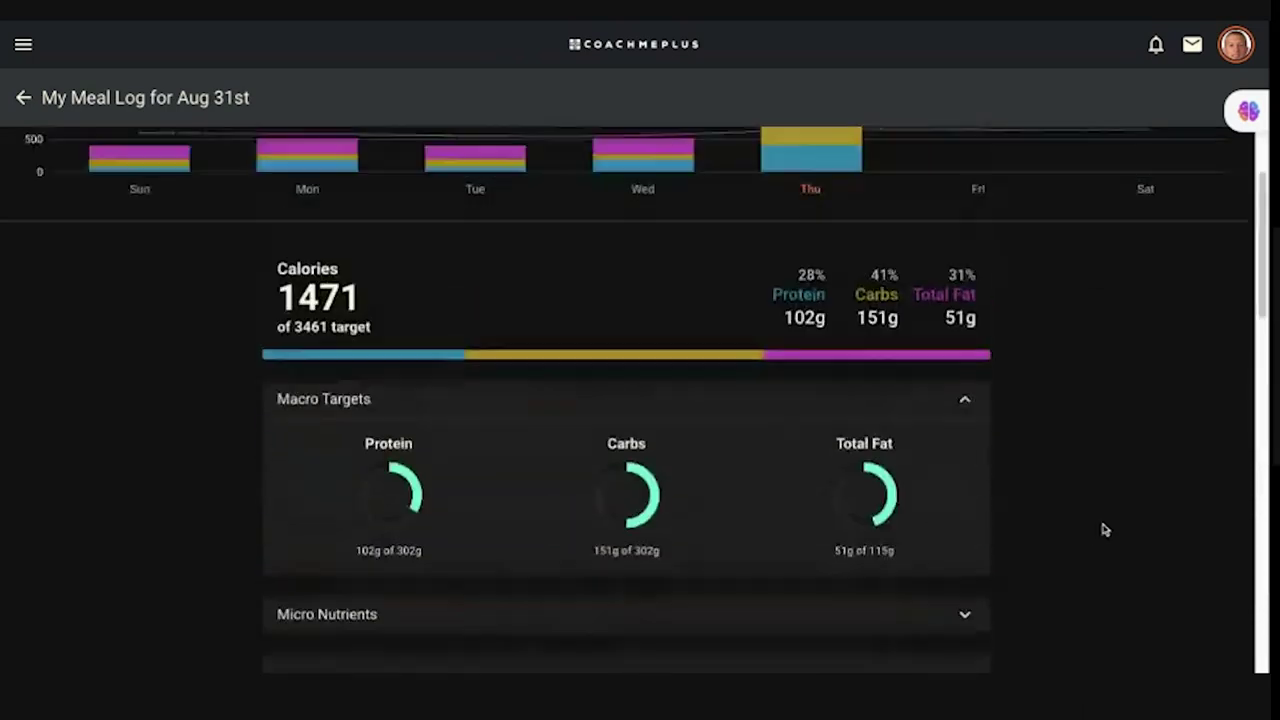
pyautogui.scroll(2, 1104, 530)
pyautogui.scroll(-5, 1074, 549)
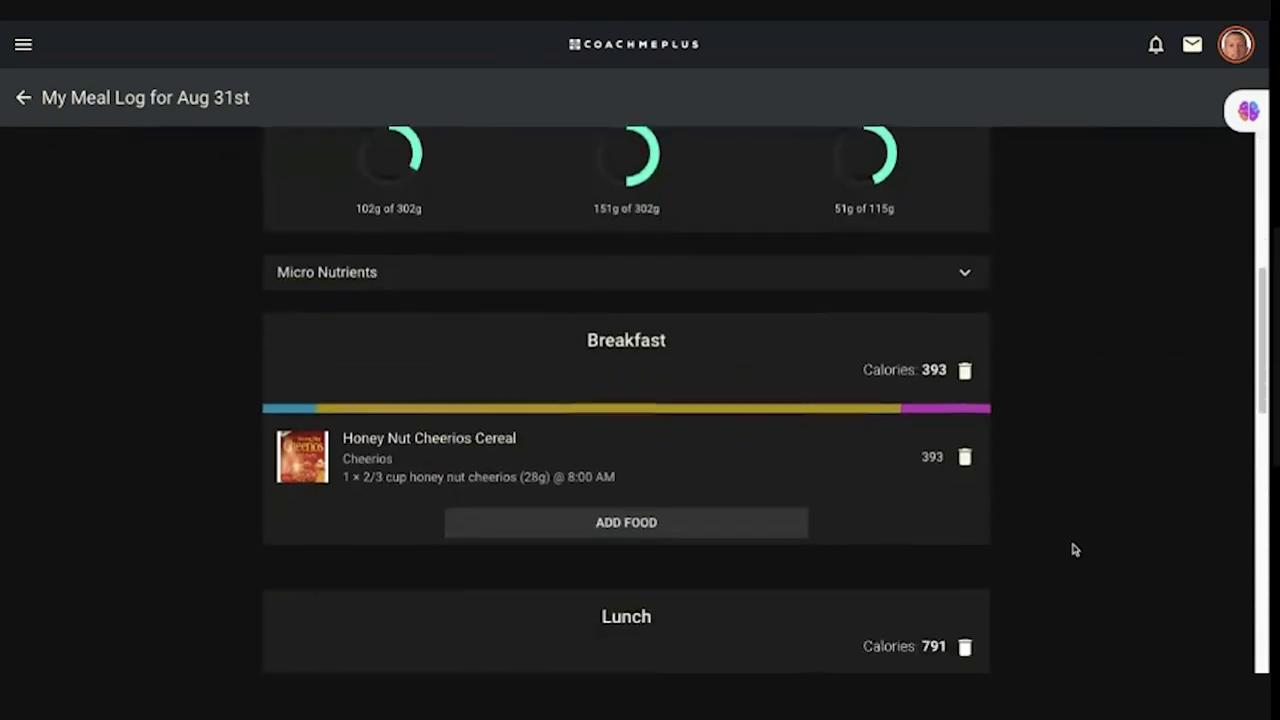
# Start adding a breakfast food, look through the recent breakfast entries and search the food database for "eggs".
pyautogui.click(734, 469)
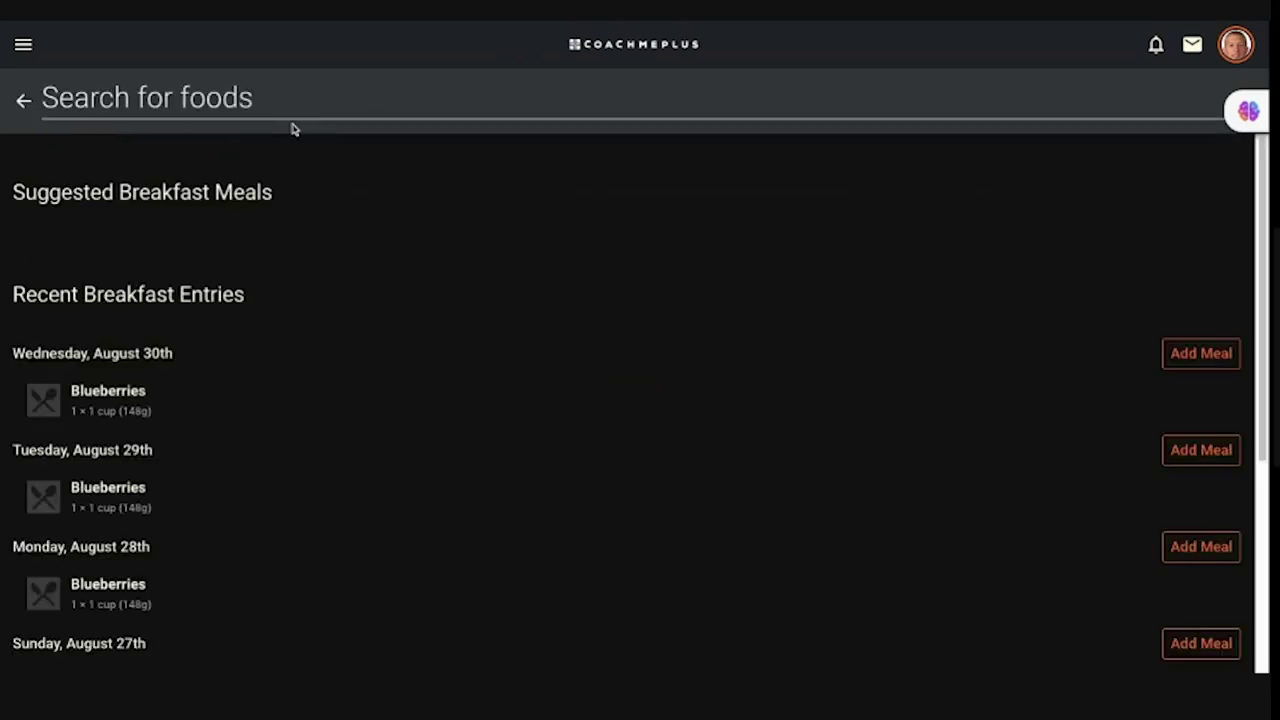
pyautogui.scroll(-2, 366, 505)
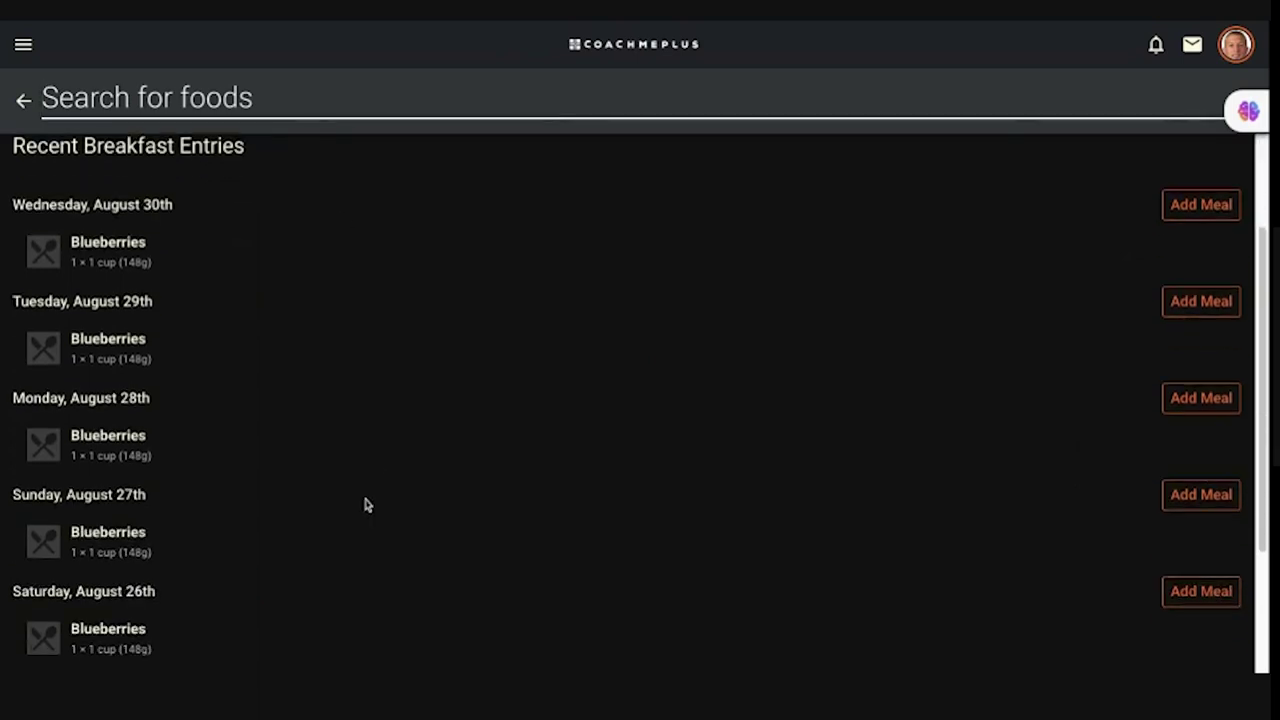
pyautogui.scroll(-2, 366, 505)
pyautogui.scroll(4, 363, 509)
pyautogui.write('e')
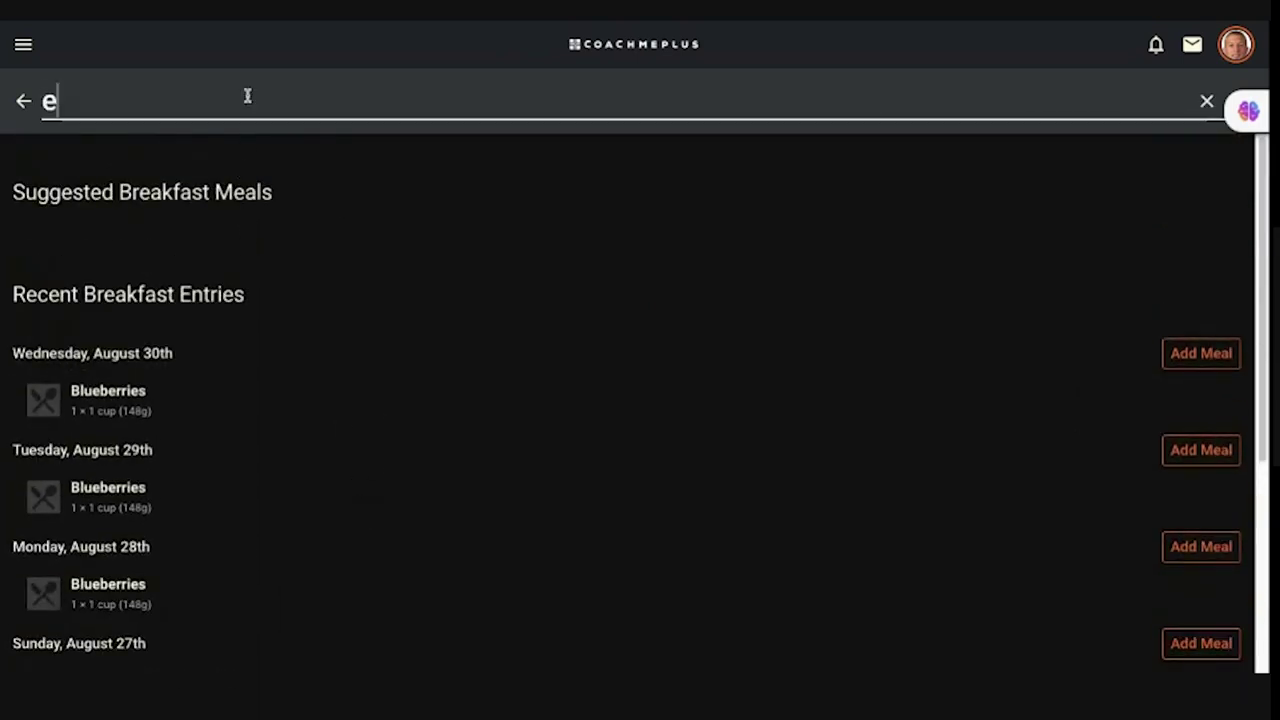
pyautogui.write('ggs')
pyautogui.press('Return')
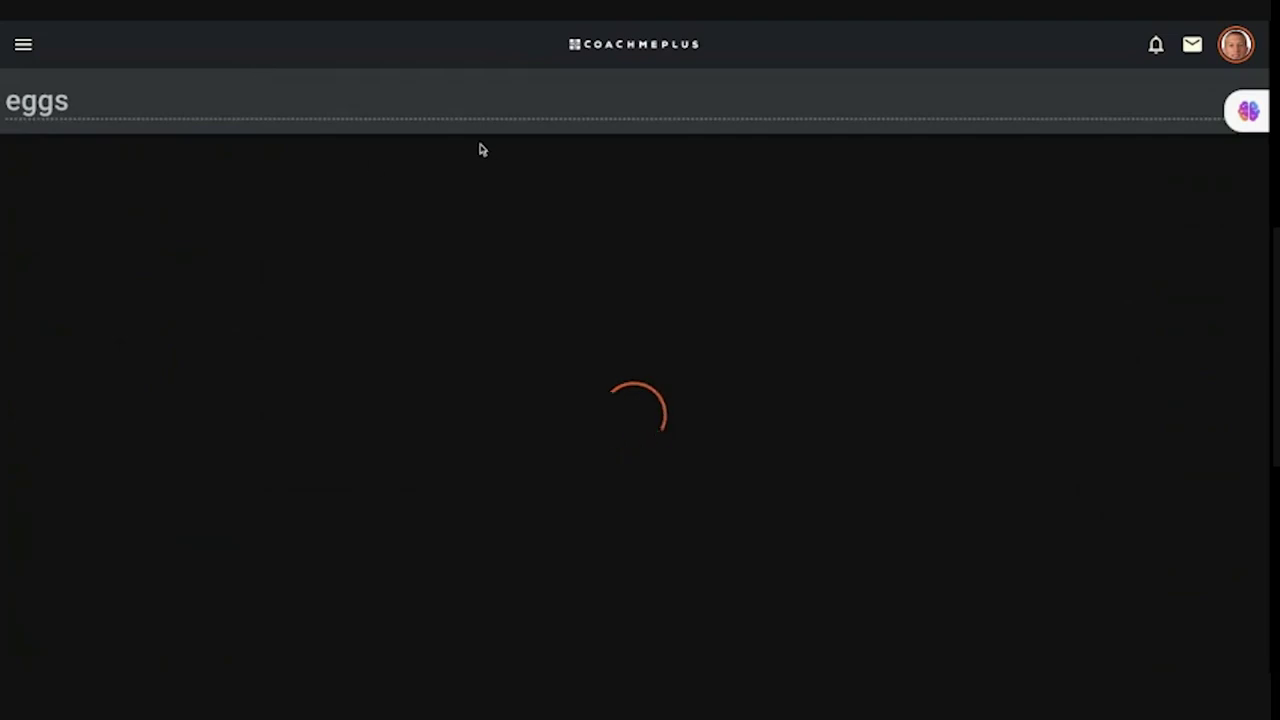
pyautogui.click(1246, 110)
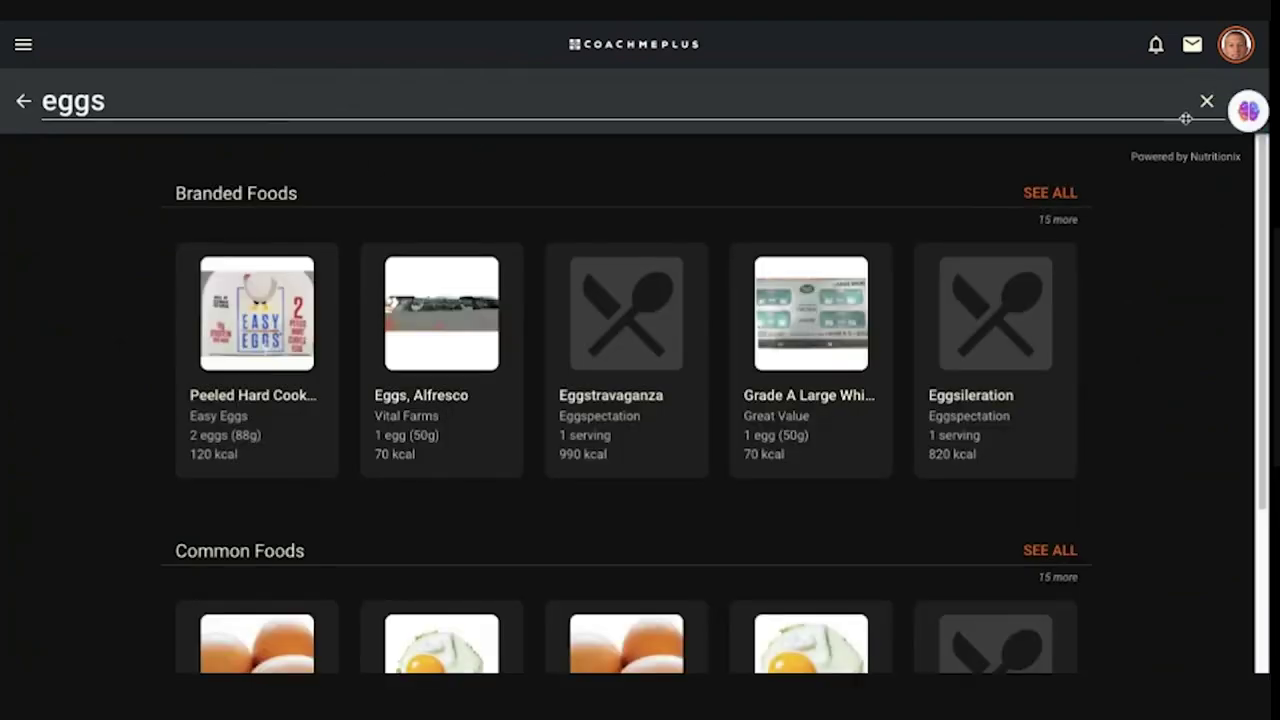
pyautogui.scroll(-2, 400, 458)
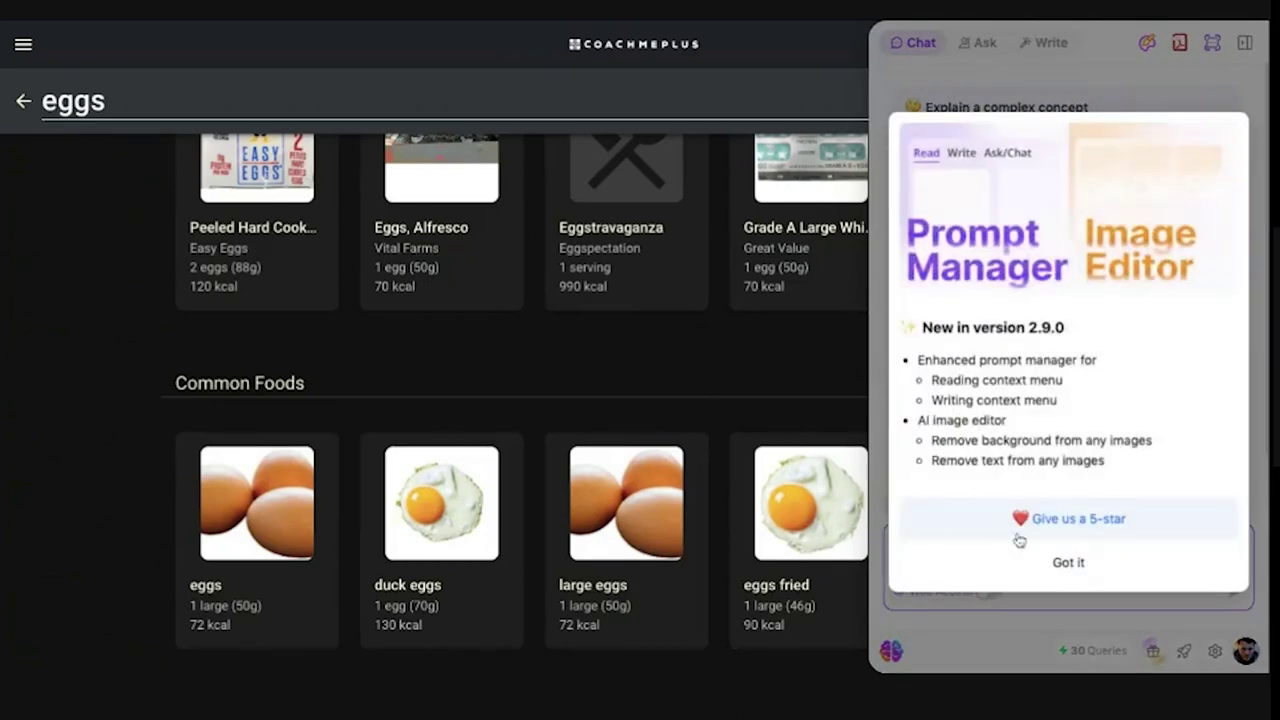
pyautogui.click(1064, 564)
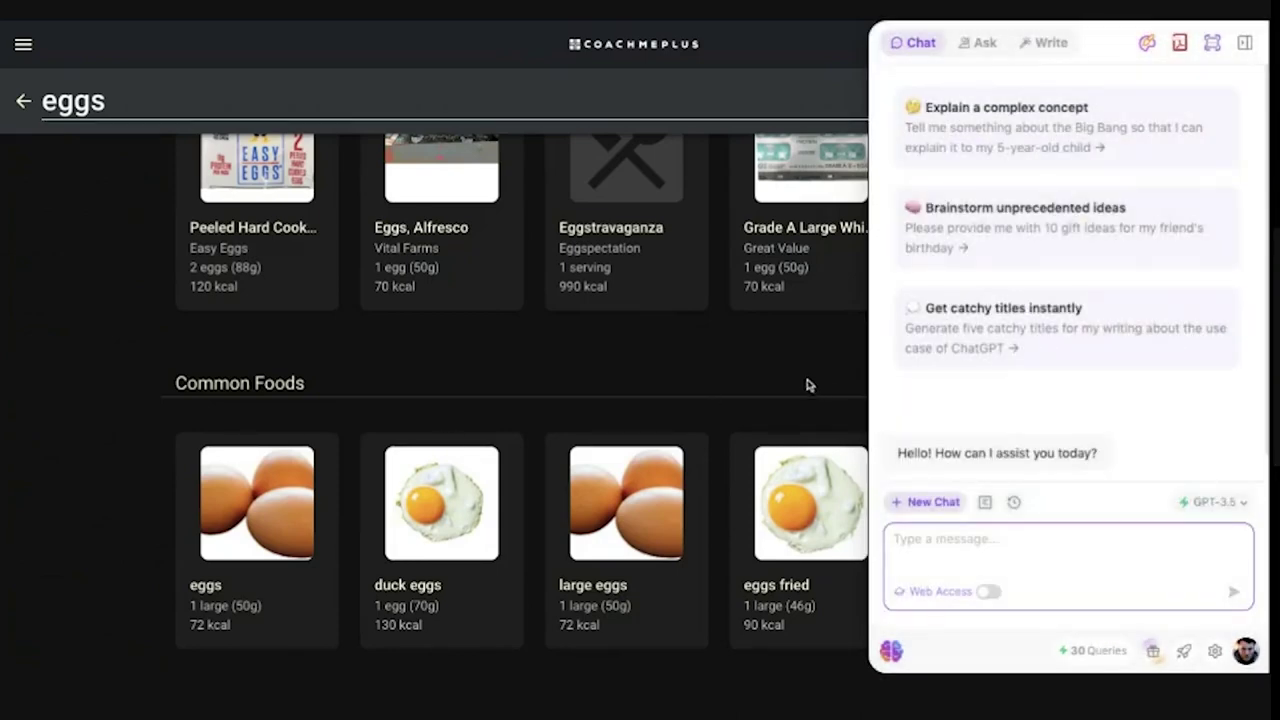
pyautogui.click(889, 651)
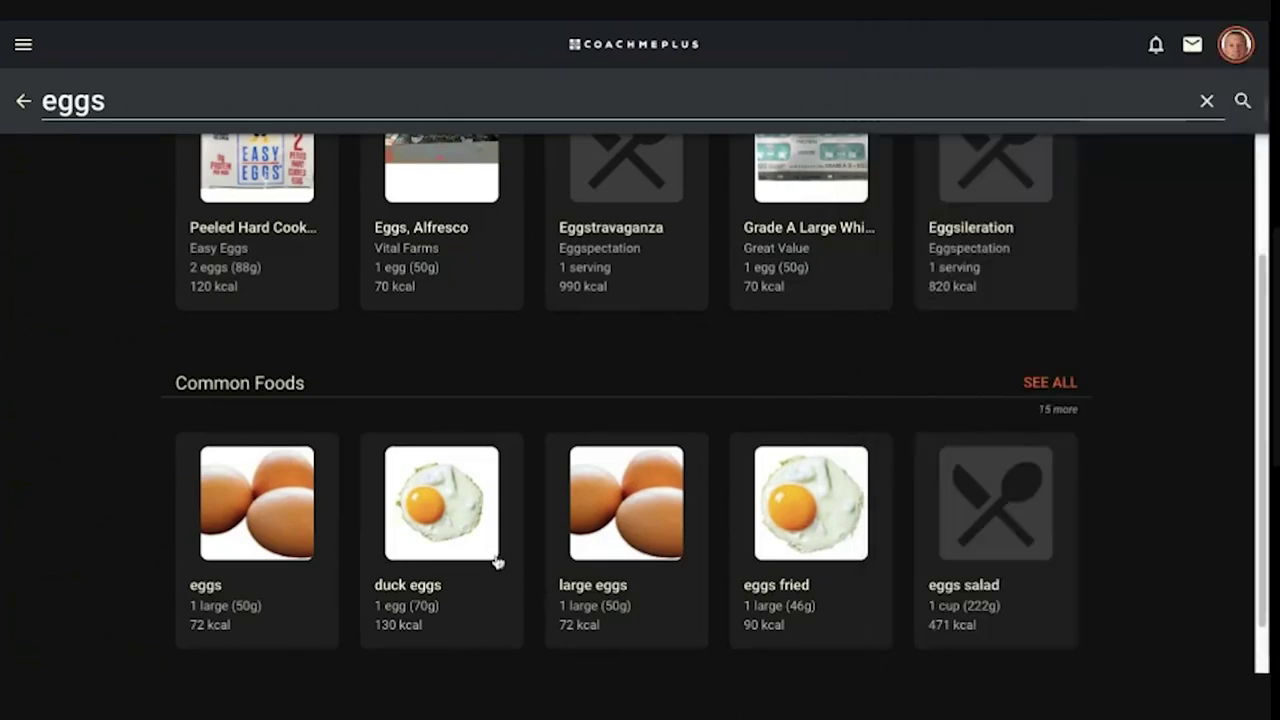
# Add 2 servings of the common food "eggs" at 1 large (50g) to breakfast and check the macro targets.
pyautogui.click(257, 515)
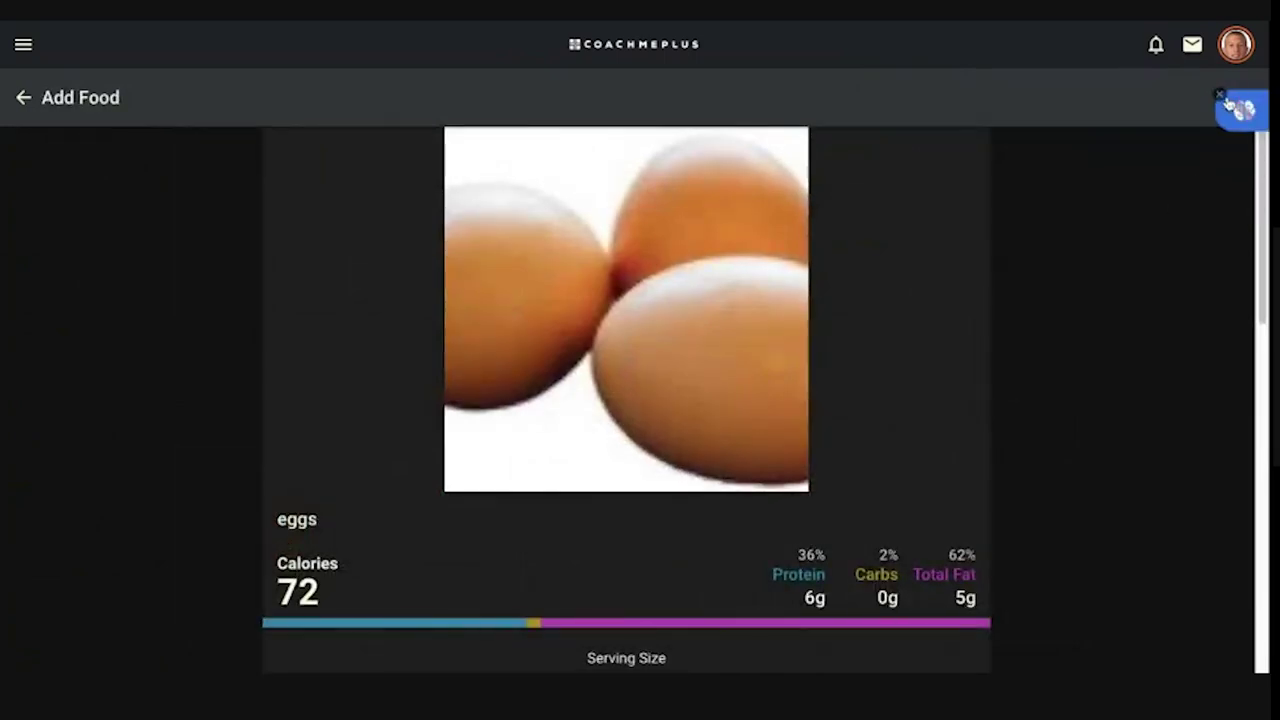
pyautogui.click(1220, 96)
pyautogui.scroll(-2, 746, 480)
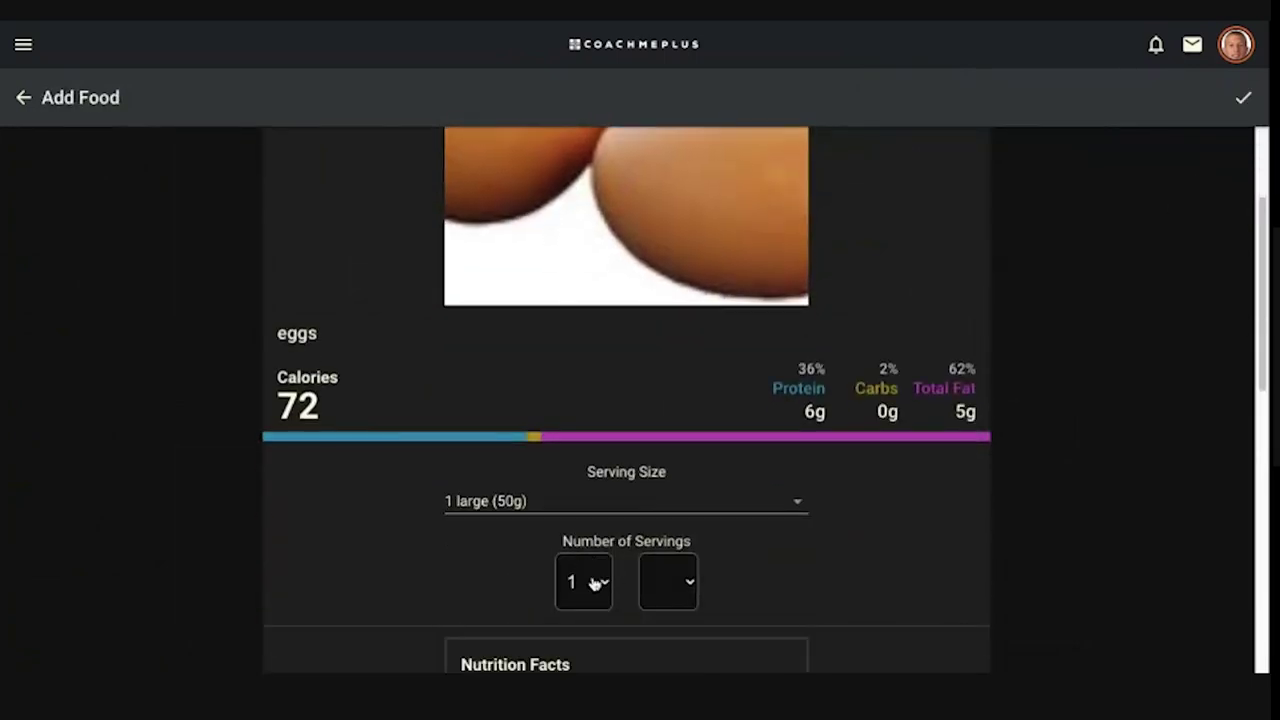
pyautogui.click(595, 584)
pyautogui.click(1242, 97)
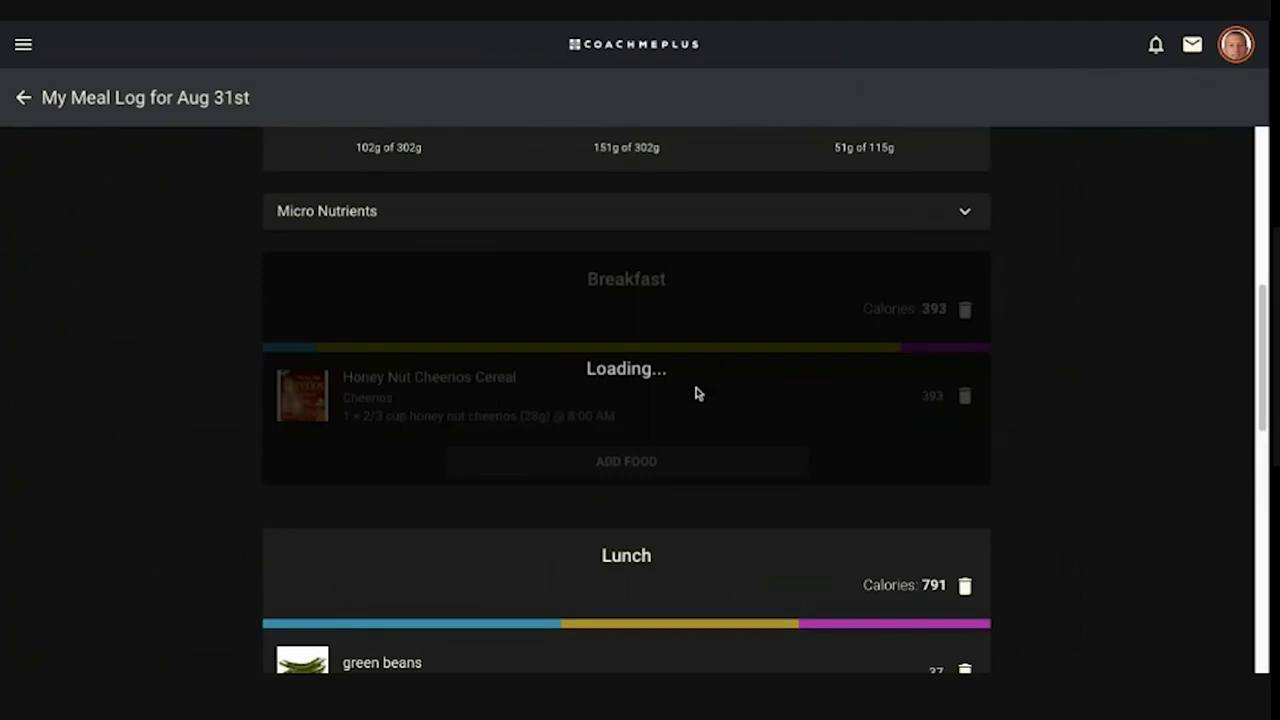
pyautogui.scroll(3, 497, 454)
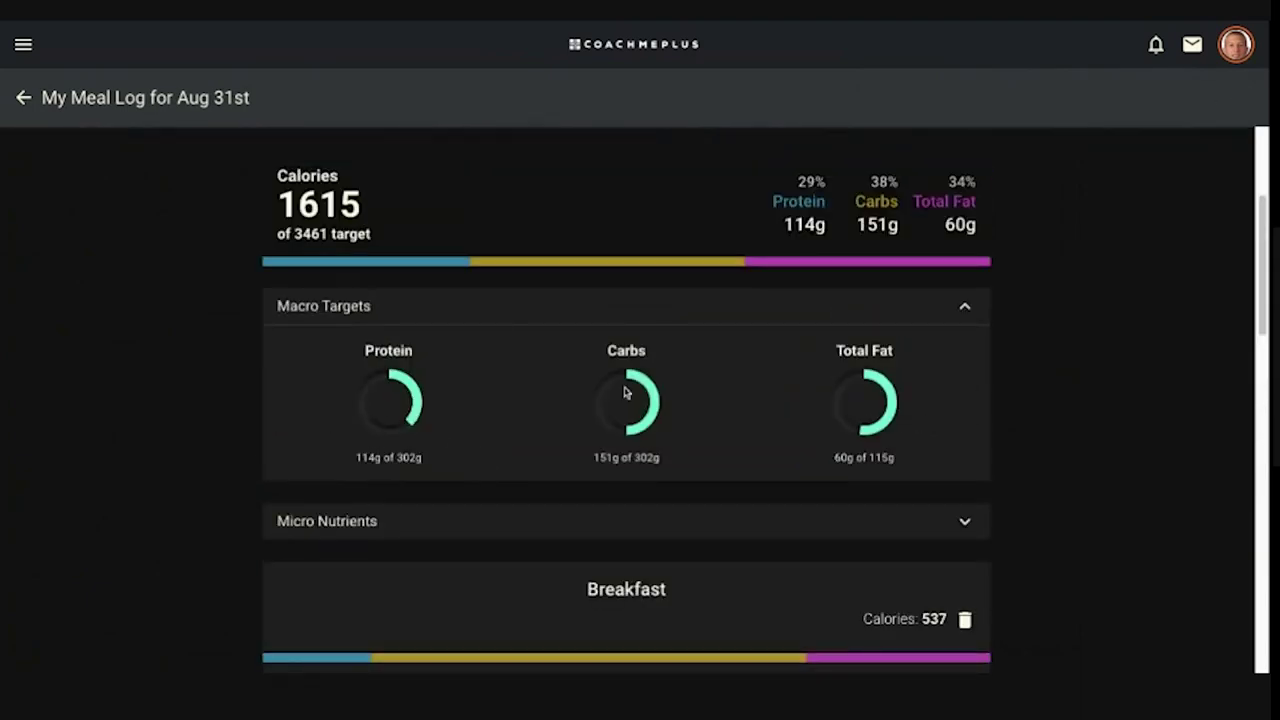
pyautogui.scroll(-5, 871, 400)
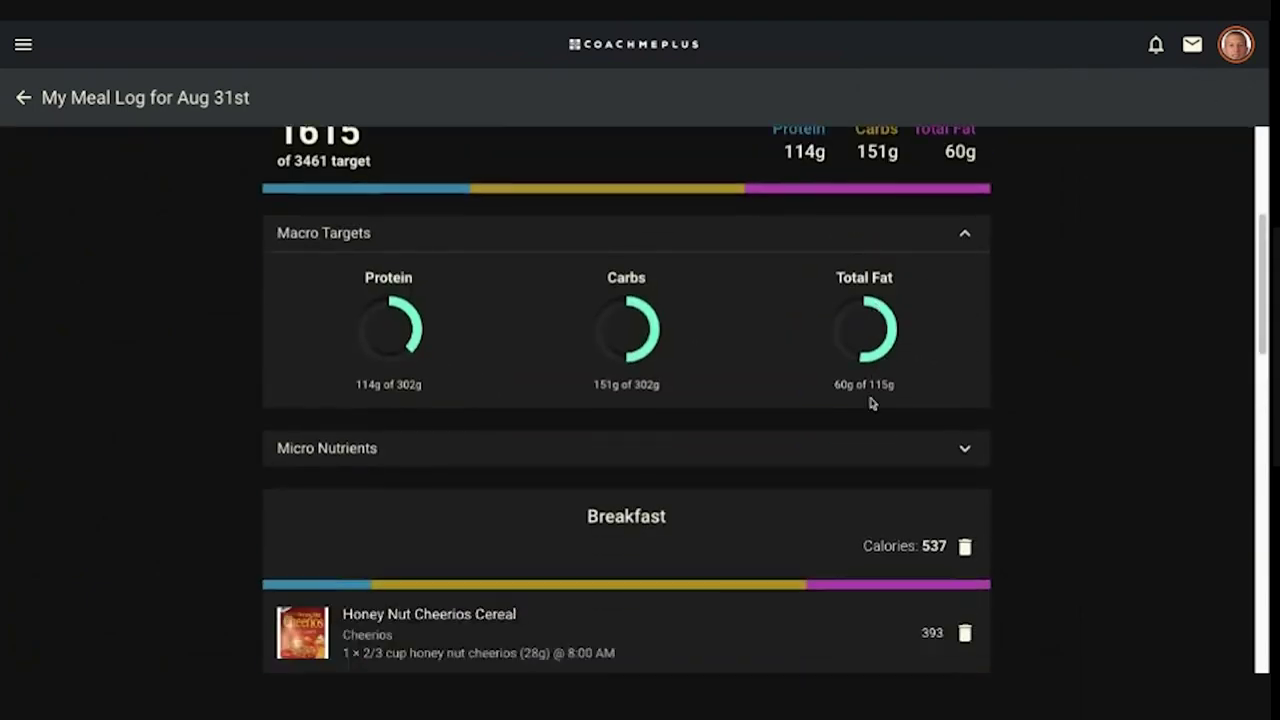
# Expand the eggs entry under breakfast, examine its detailed nutrition facts and return to the meal log.
pyautogui.click(640, 547)
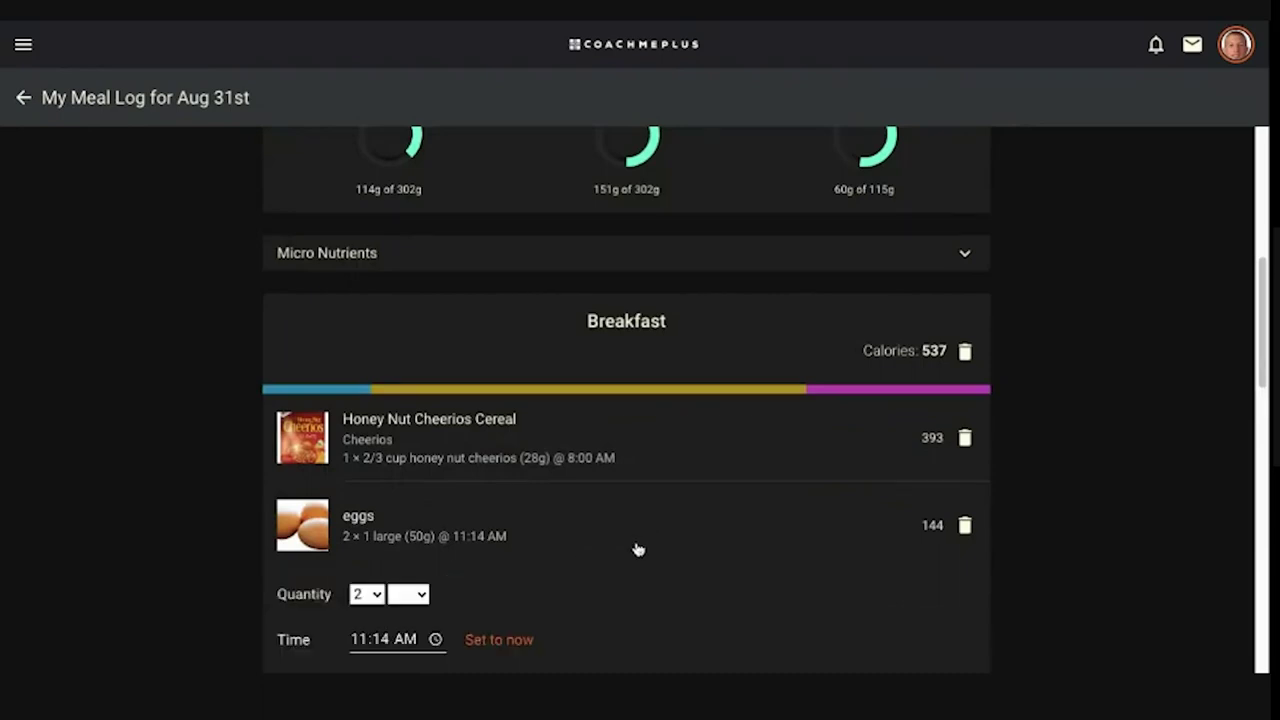
pyautogui.scroll(-3, 480, 537)
pyautogui.scroll(5, 466, 591)
pyautogui.scroll(-8, 286, 517)
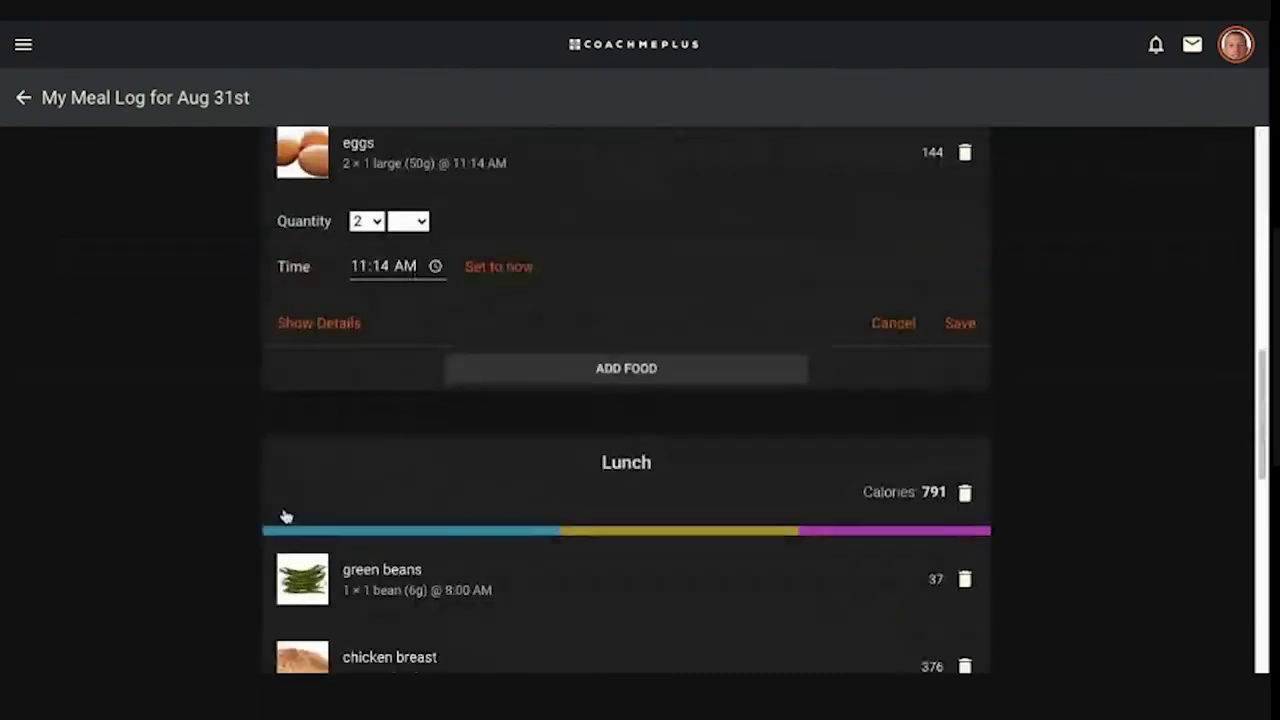
pyautogui.click(306, 328)
pyautogui.scroll(-5, 485, 448)
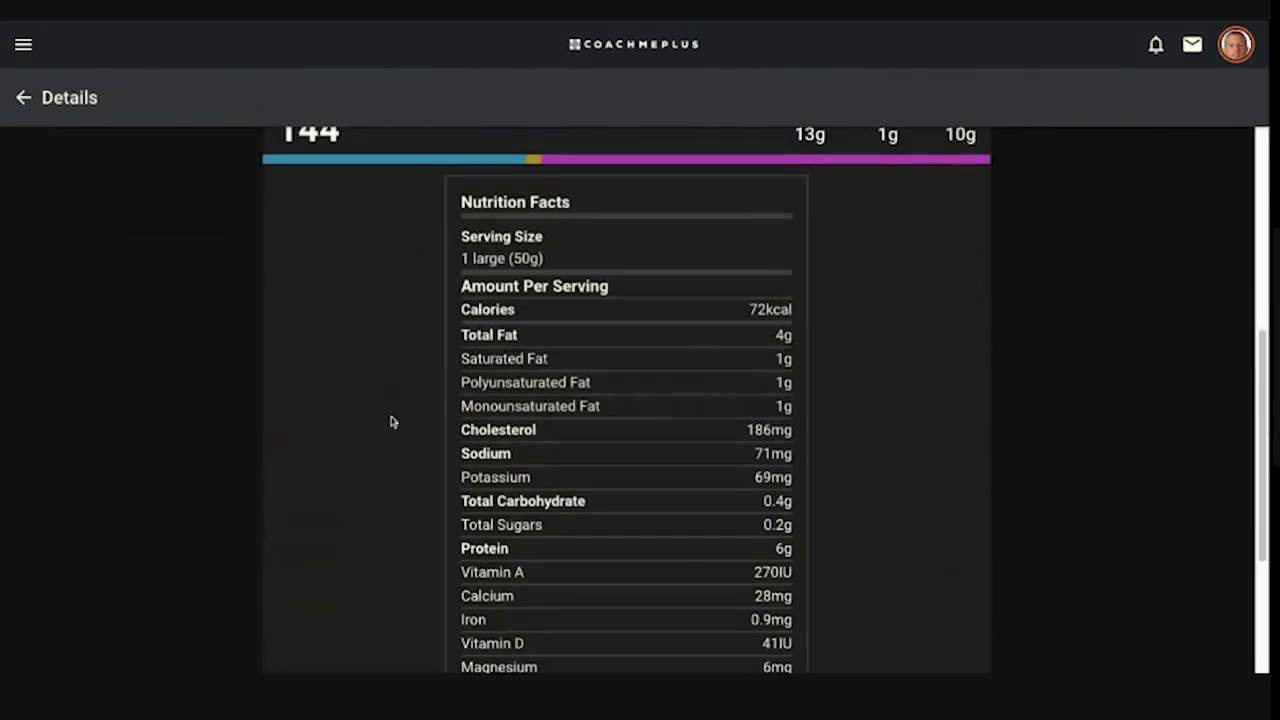
pyautogui.scroll(5, 620, 440)
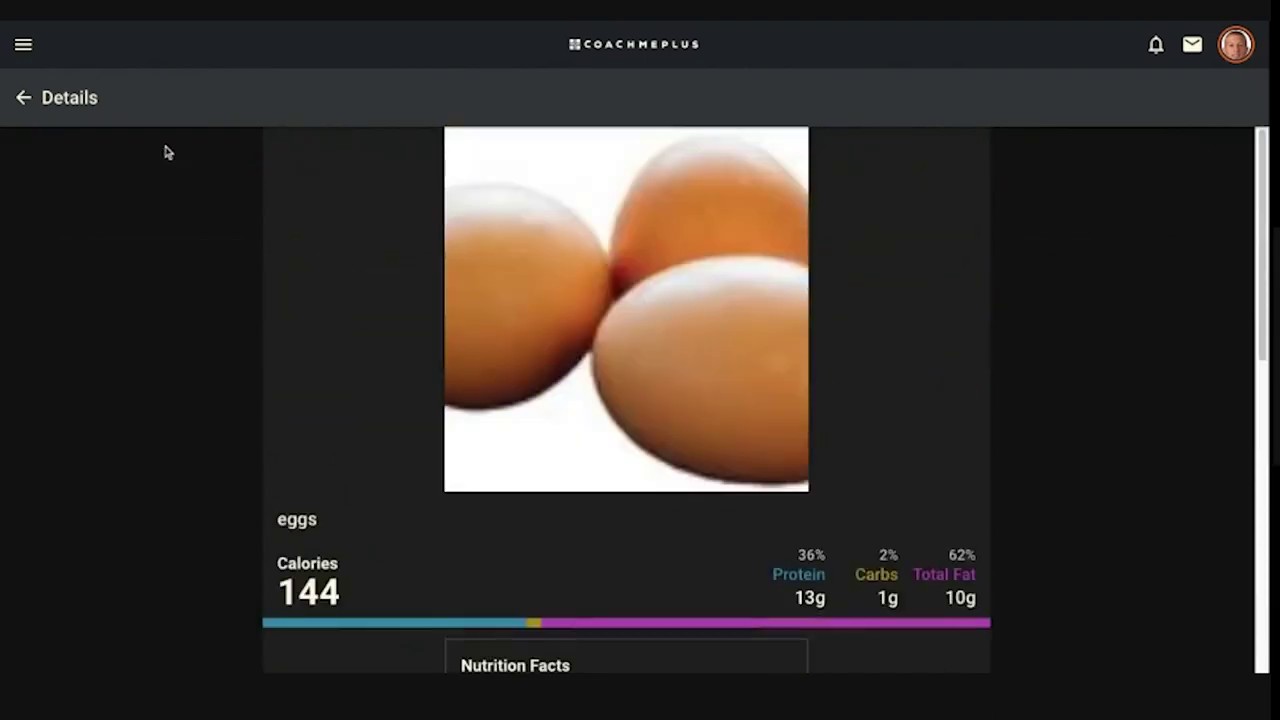
pyautogui.click(26, 98)
# Check the day's calories and macro targets in the meal log.
pyautogui.scroll(6, 551, 346)
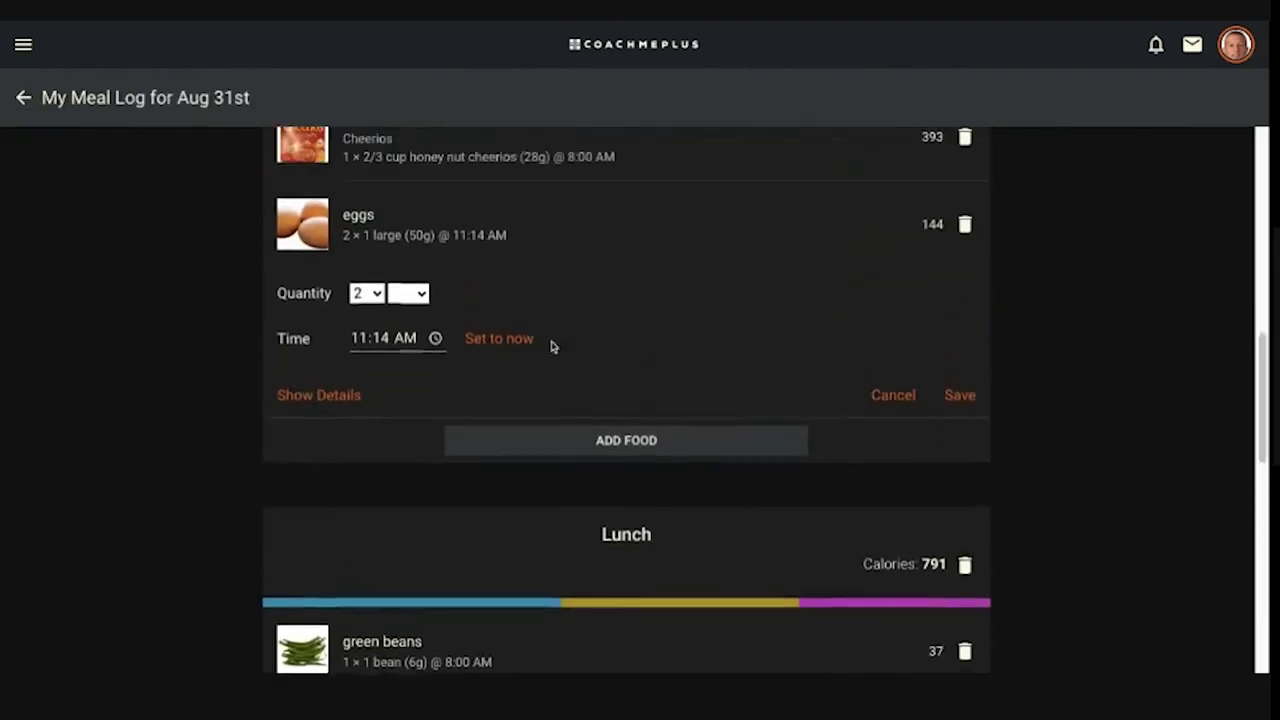
pyautogui.scroll(7, 1030, 352)
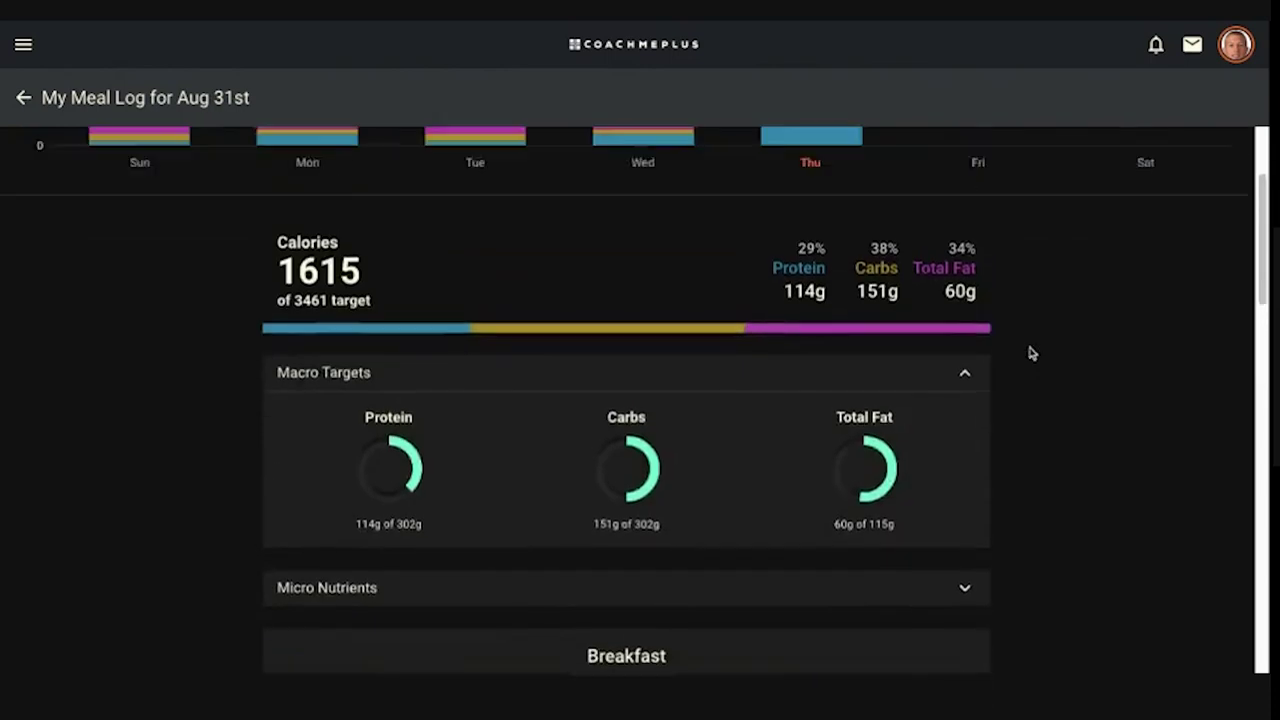
pyautogui.scroll(-1, 900, 414)
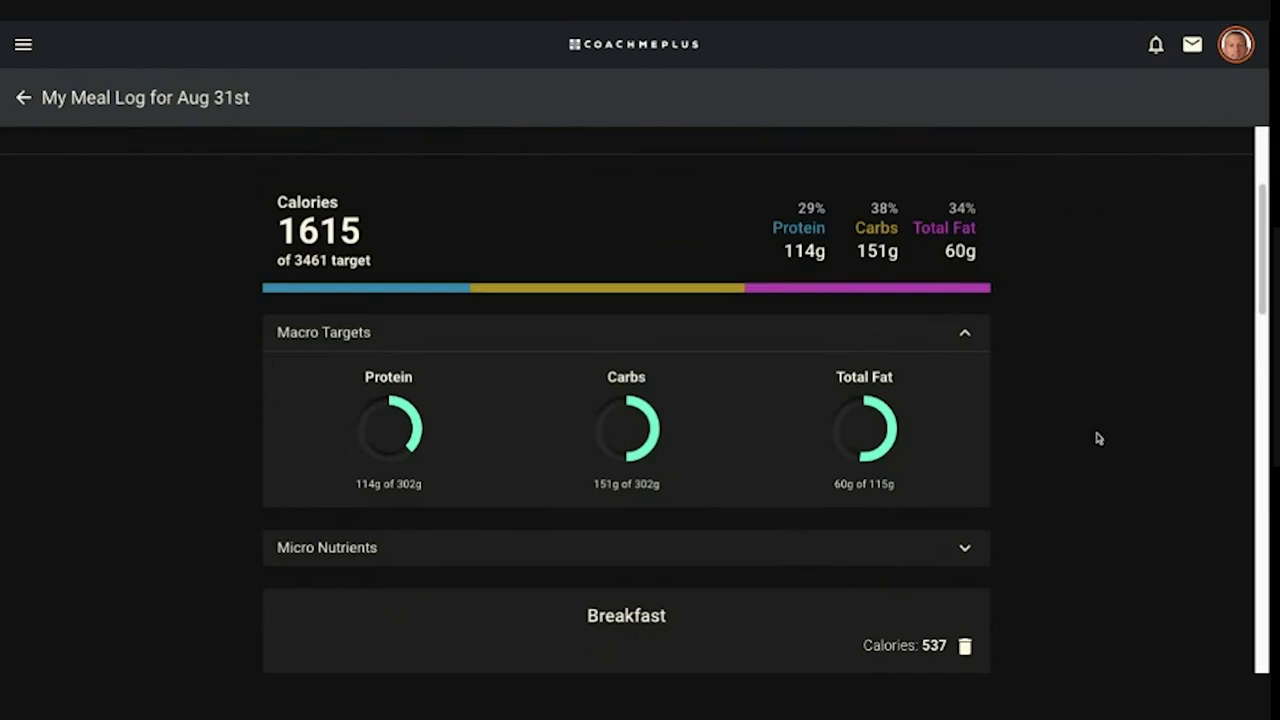
# Return to the athlete's overview page and stop impersonating the athlete.
pyautogui.click(24, 99)
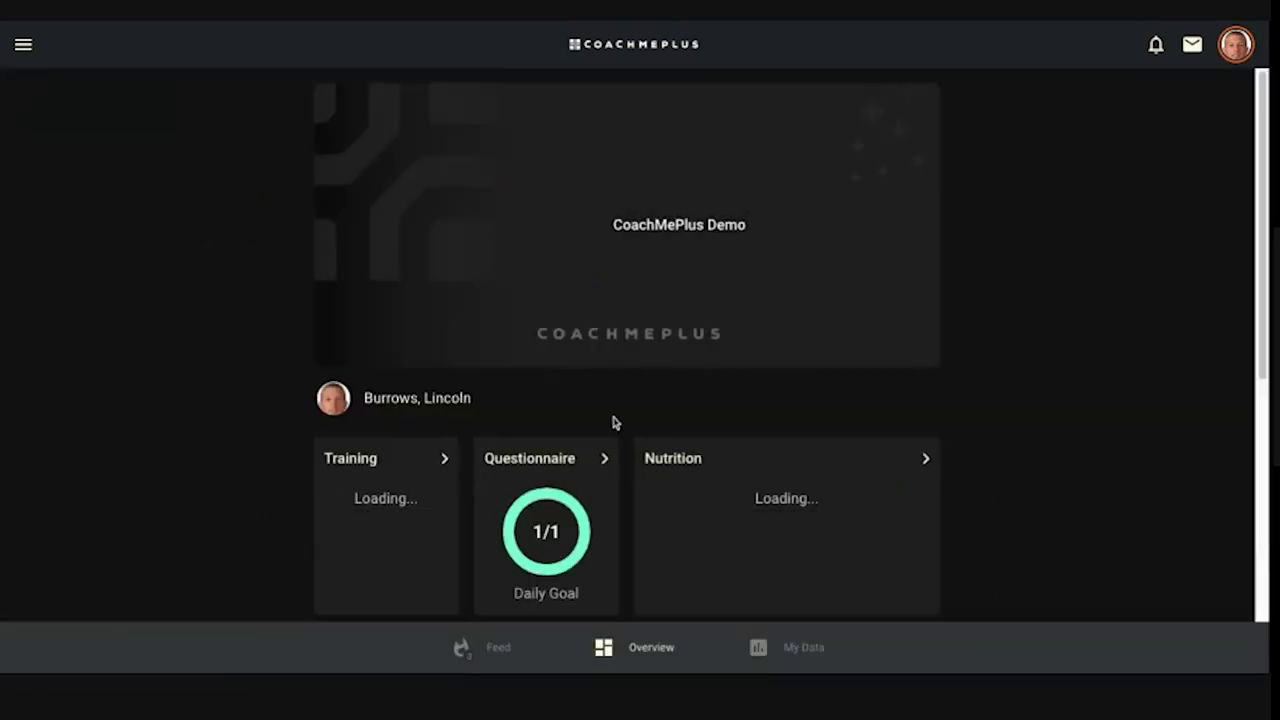
pyautogui.click(1236, 44)
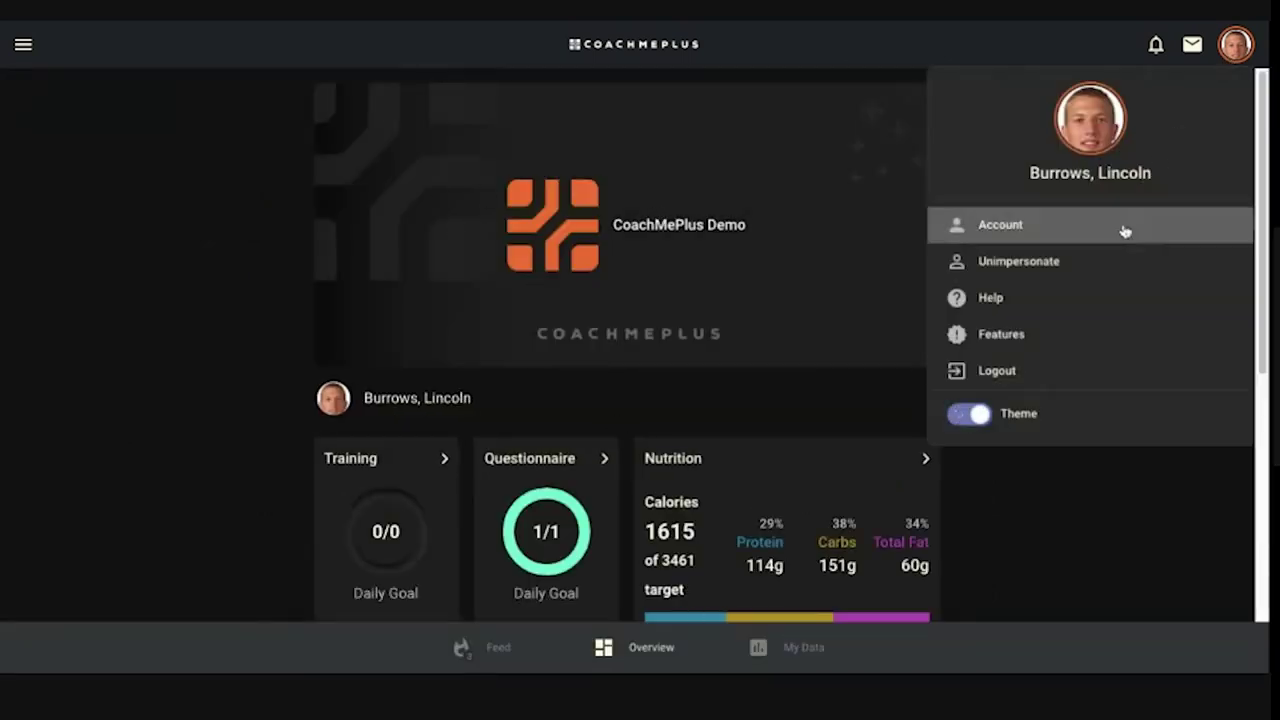
pyautogui.click(1060, 261)
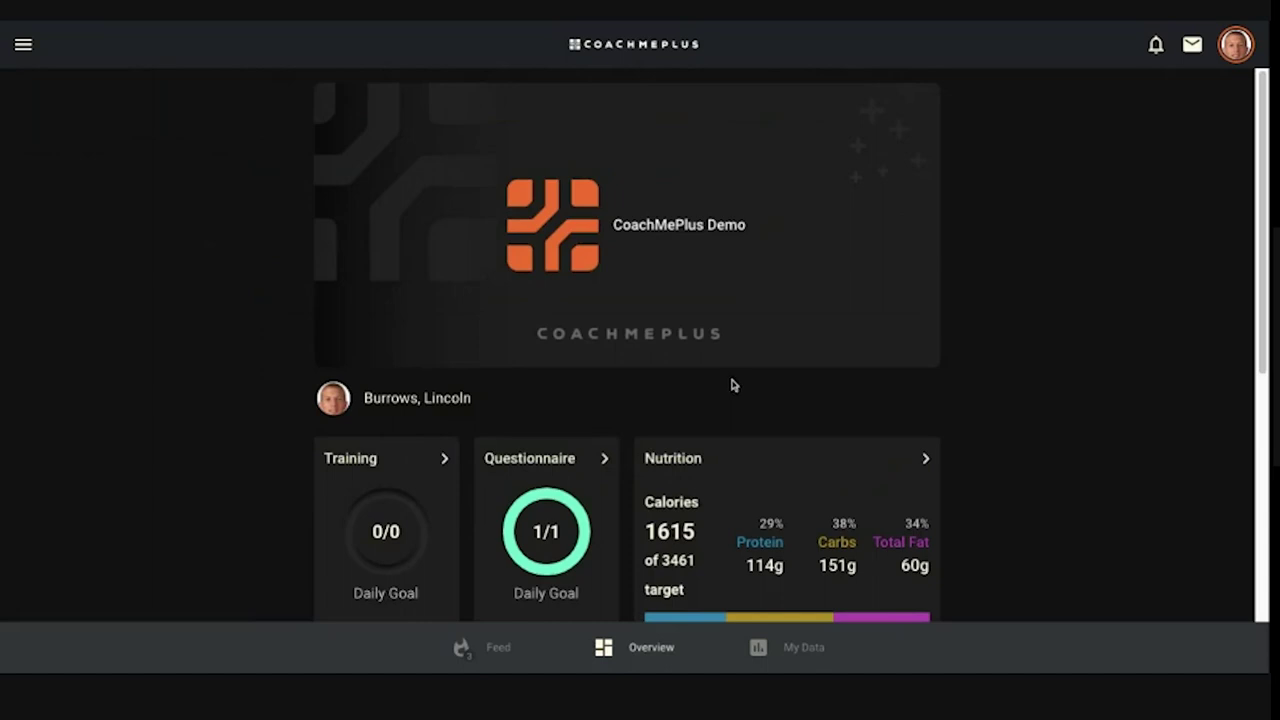